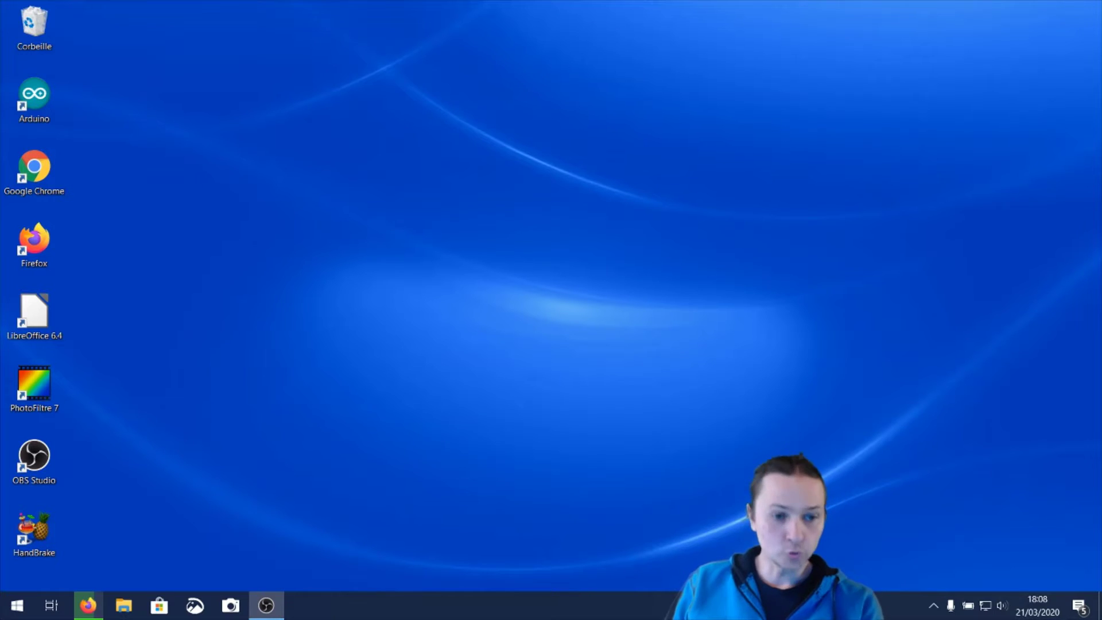
Open WordPad from the Windows accessories
click(16, 607)
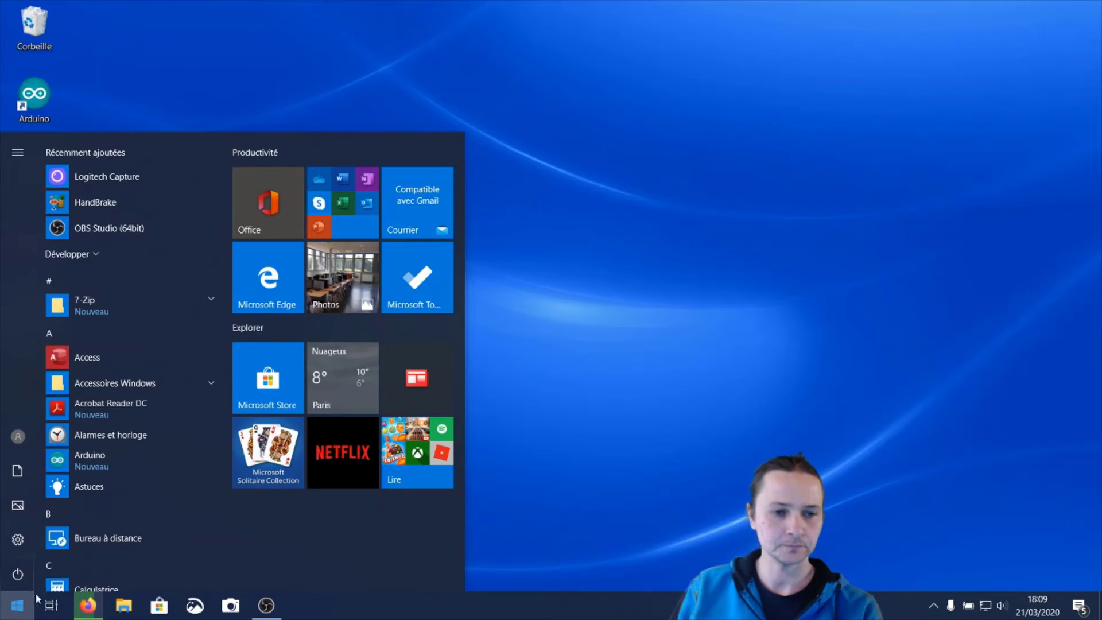
click(102, 386)
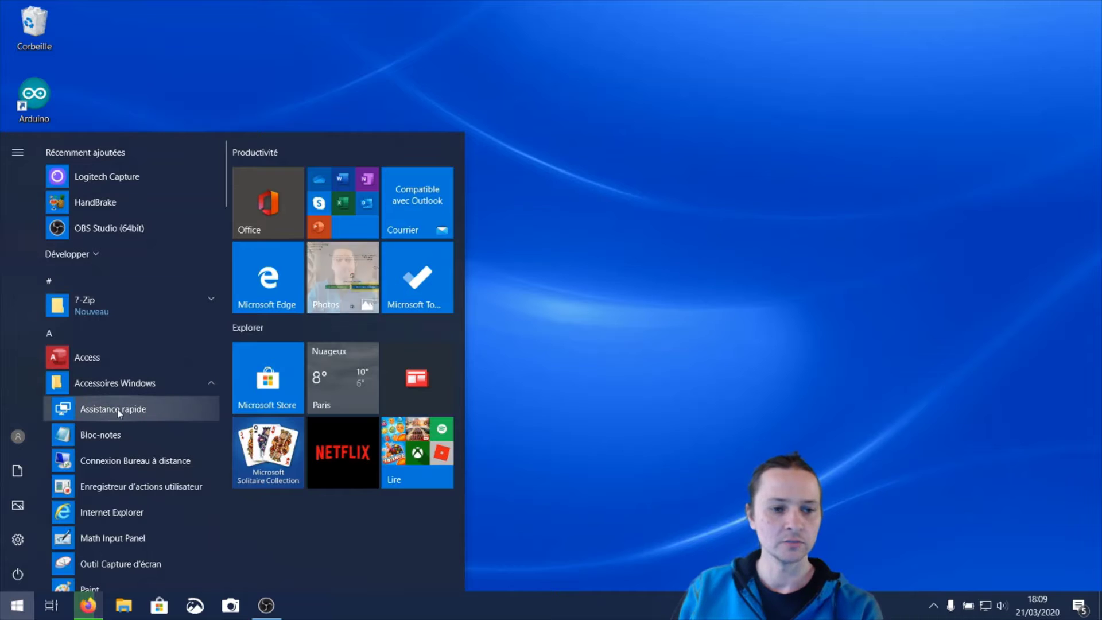
scroll(119, 414, down, 2)
scroll(111, 305, down, 1)
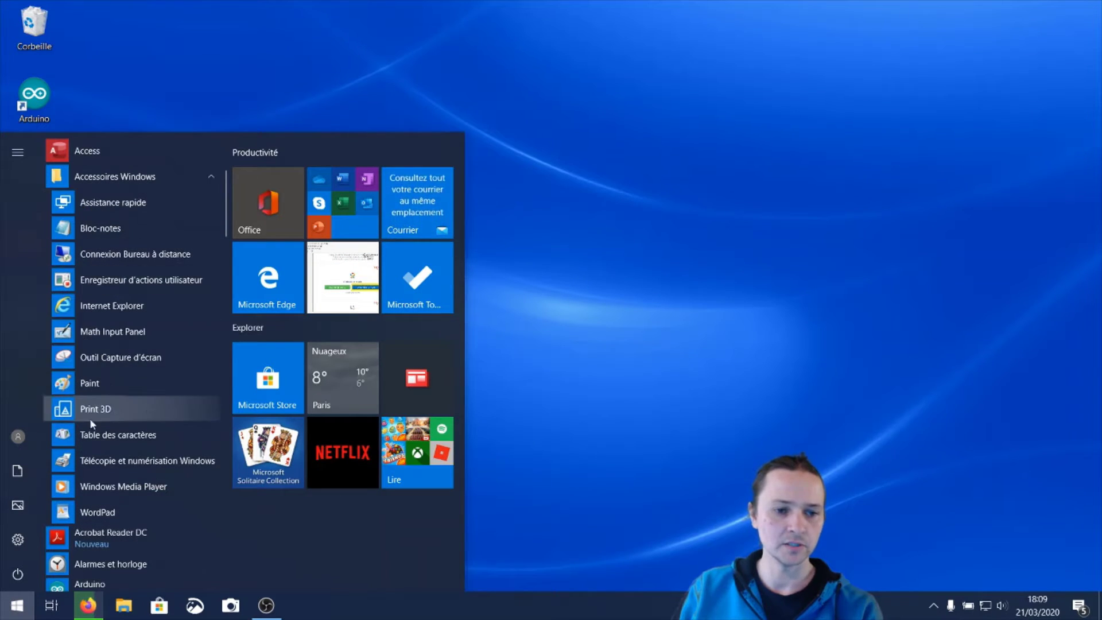
click(99, 513)
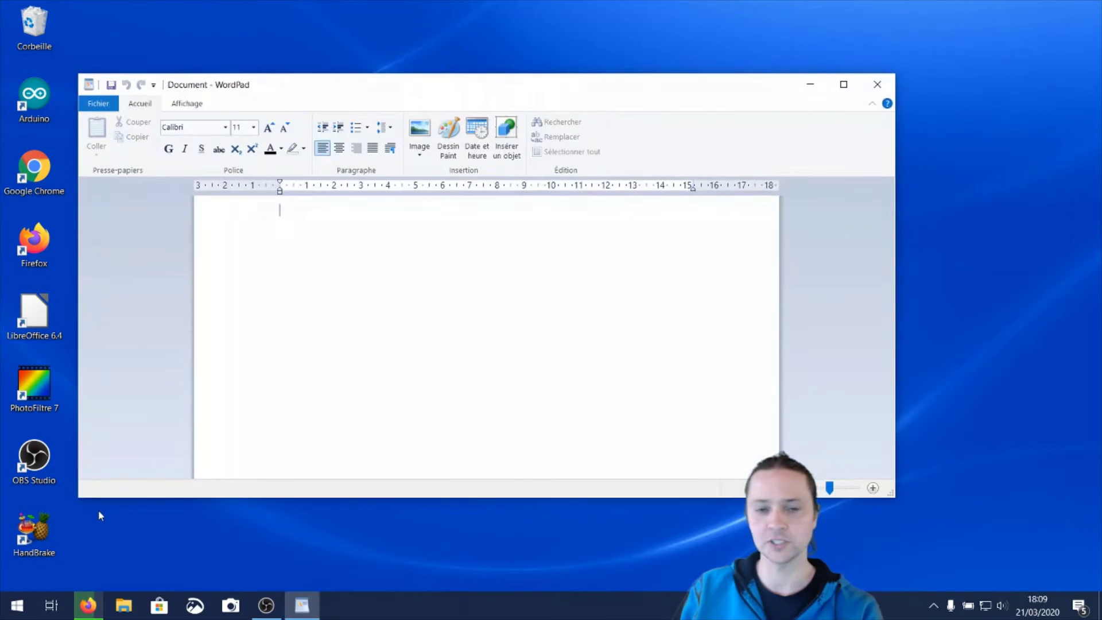
Maximize the WordPad window and write "Exemple de texte" in the blank document
click(844, 85)
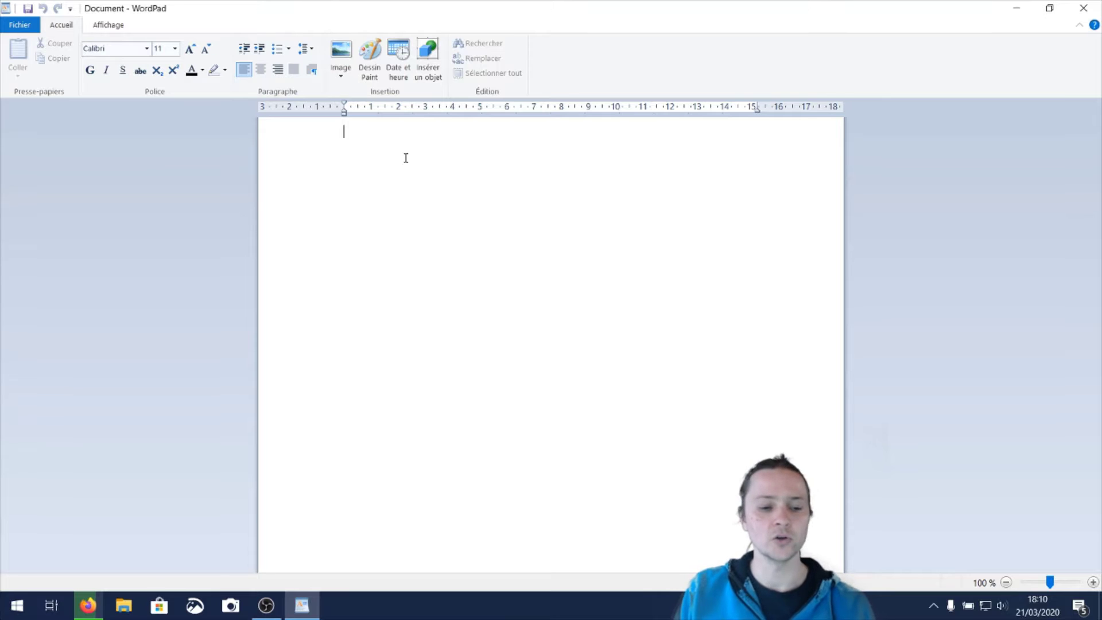
text(Ex)
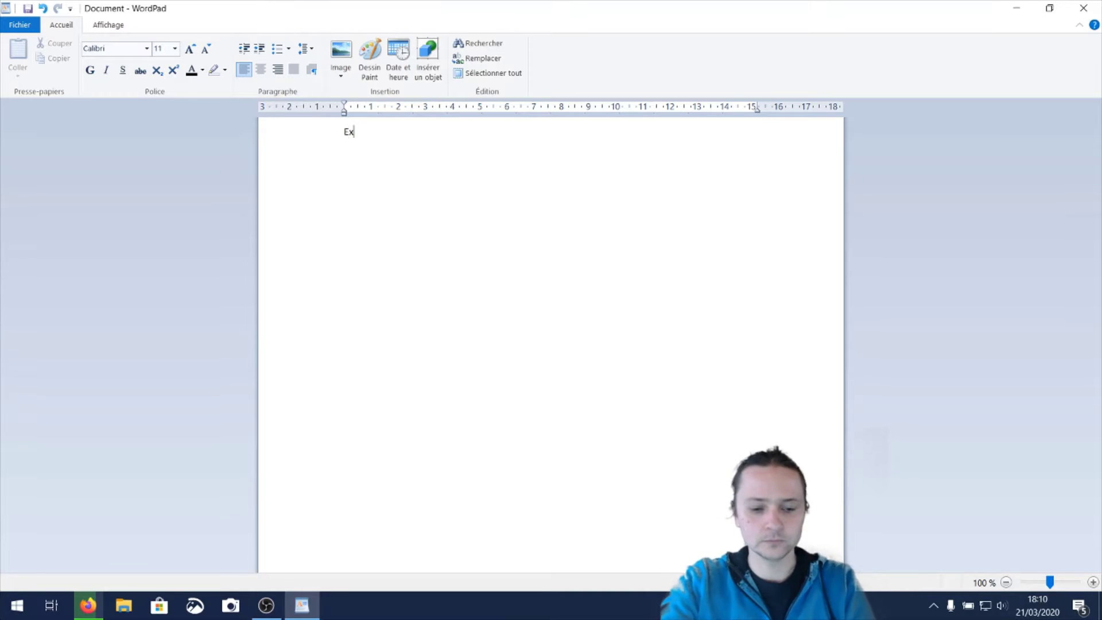
text(emple de texte)
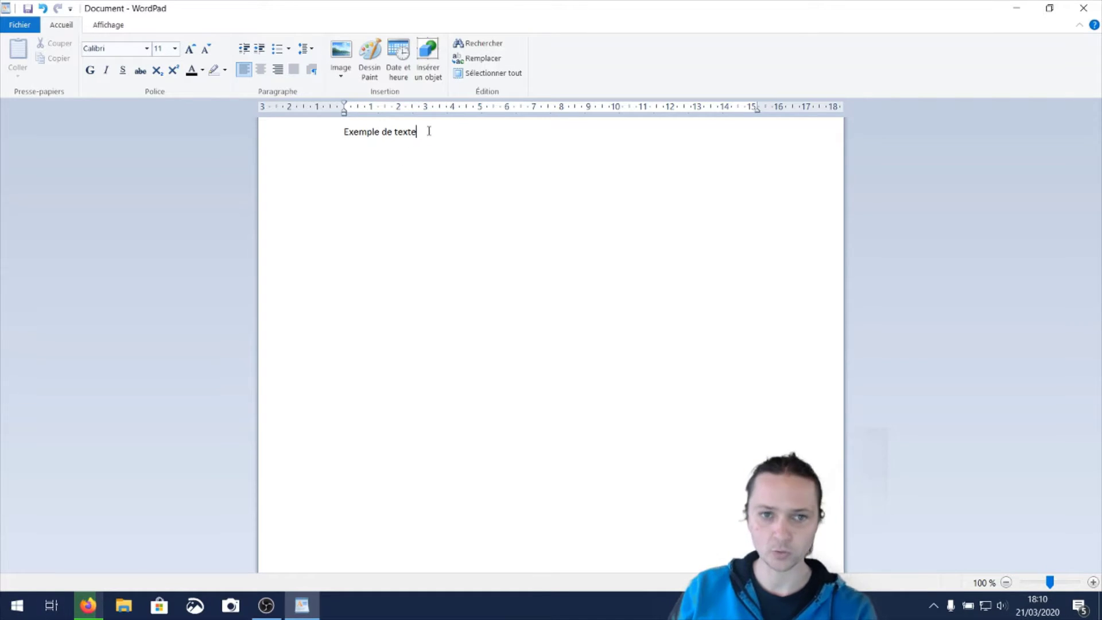
Practise selecting the whole line "Exemple de texte" and only its last letter, clearing the selection each time
drag(429, 133, 346, 134)
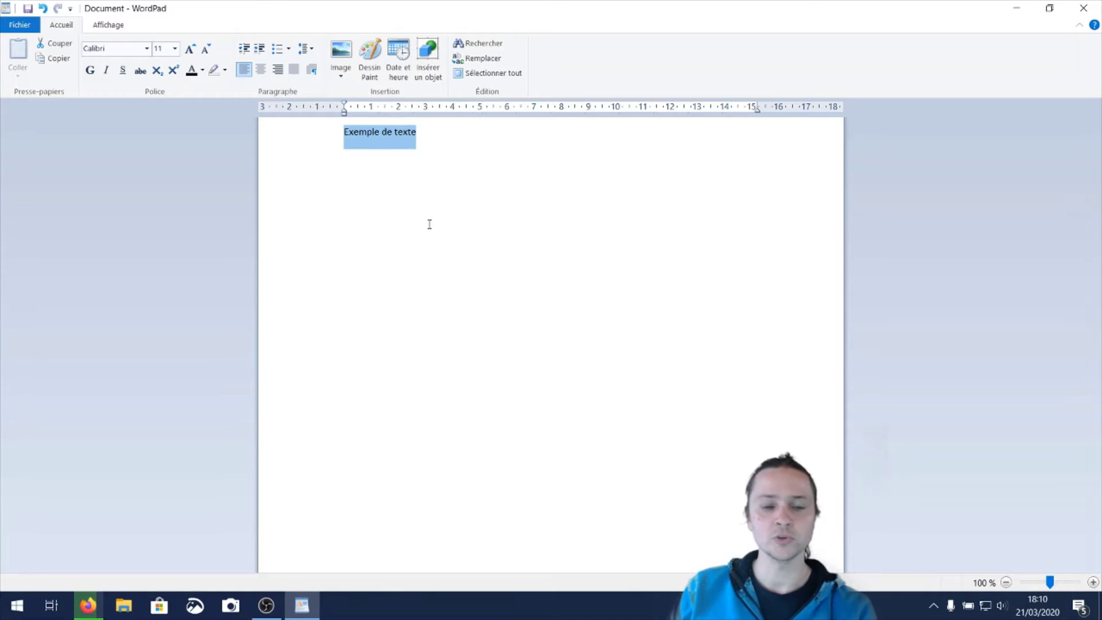
drag(420, 135, 400, 135)
click(420, 134)
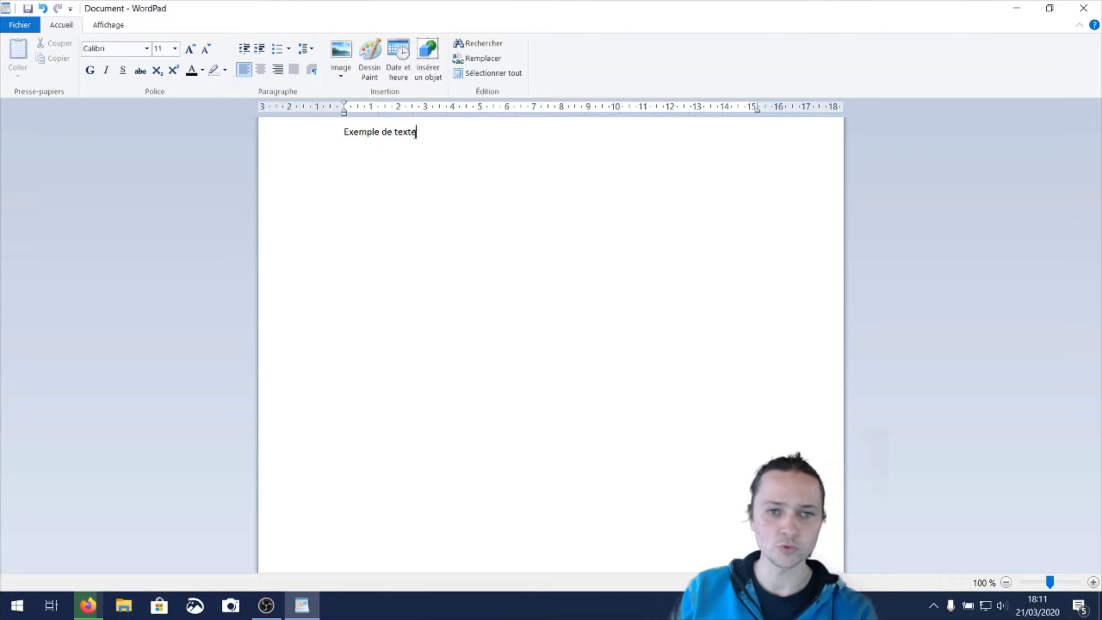
double_click(416, 136)
click(419, 137)
drag(411, 134, 417, 134)
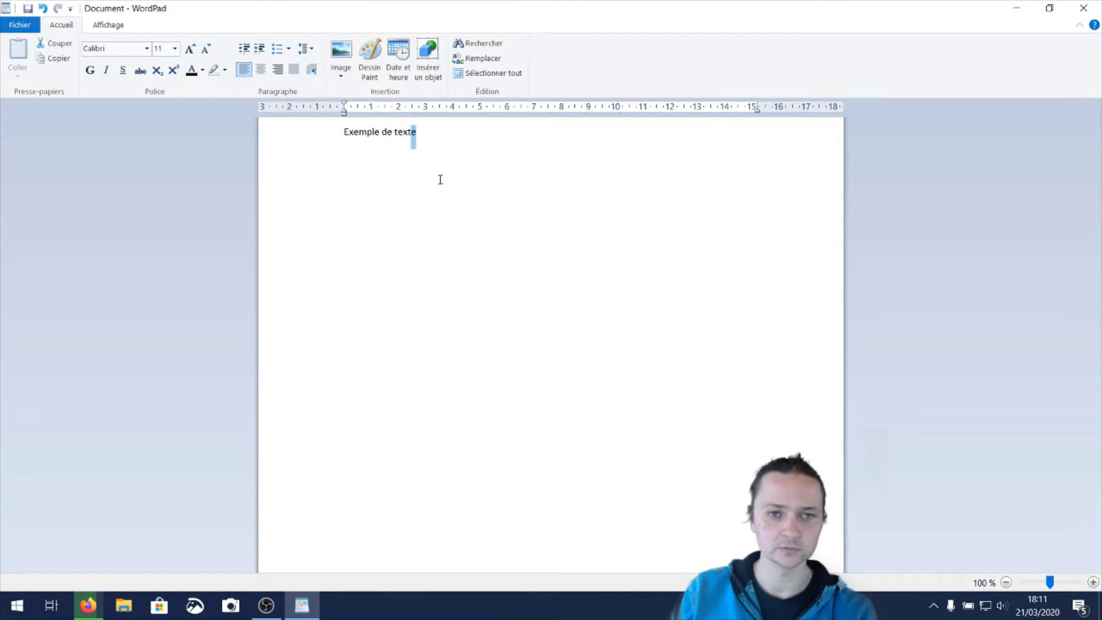
click(425, 138)
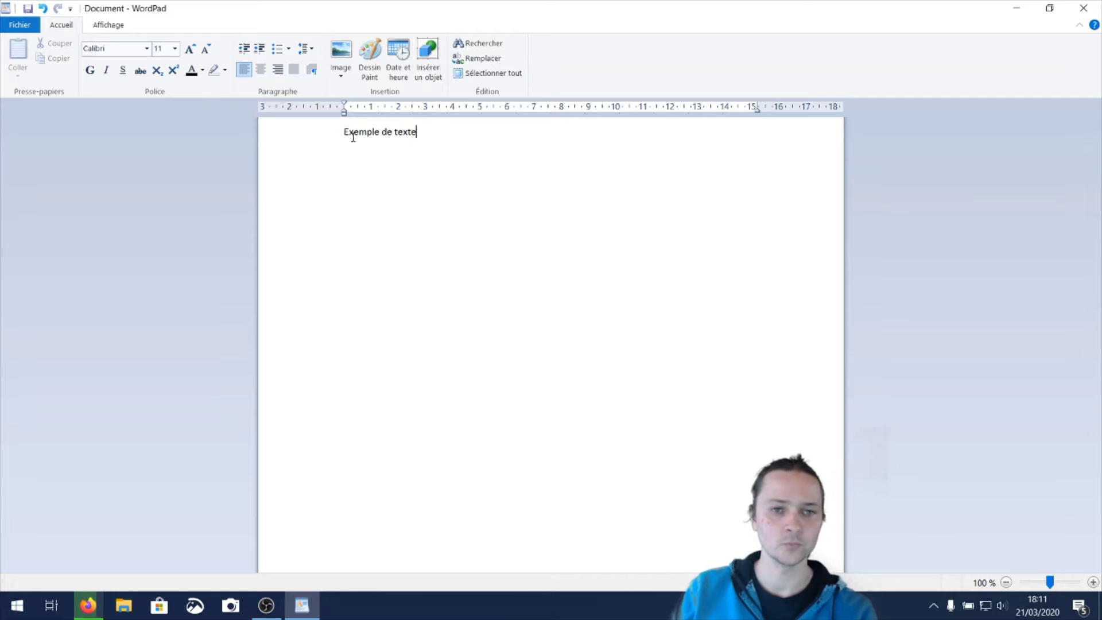
Select the whole line "Exemple de texte" and set its font to DejaVu Sans
drag(343, 134, 414, 136)
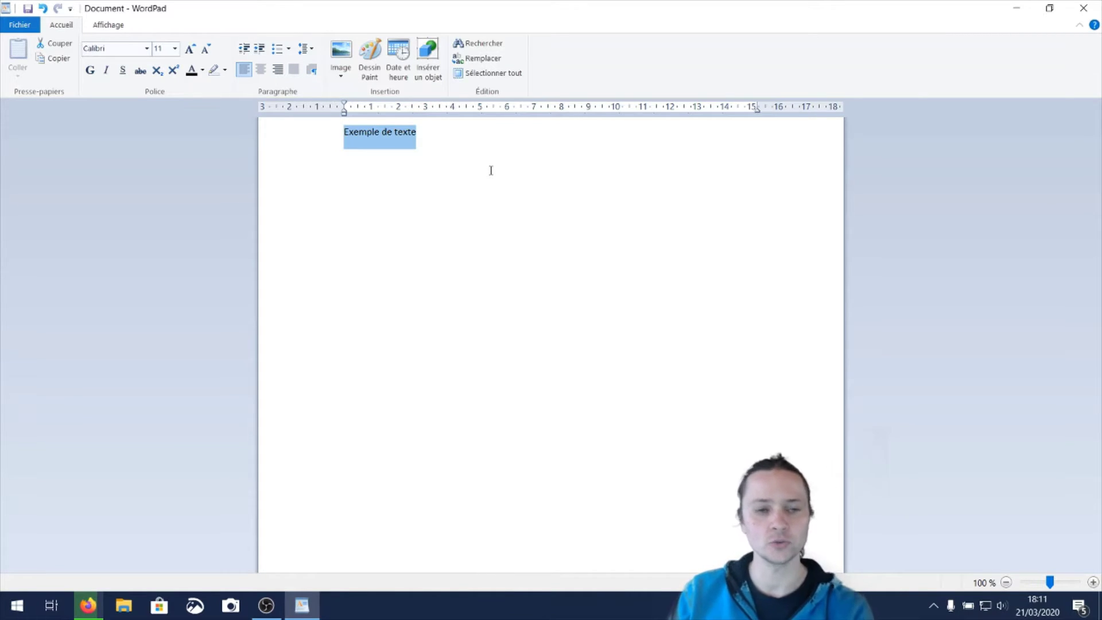
click(146, 50)
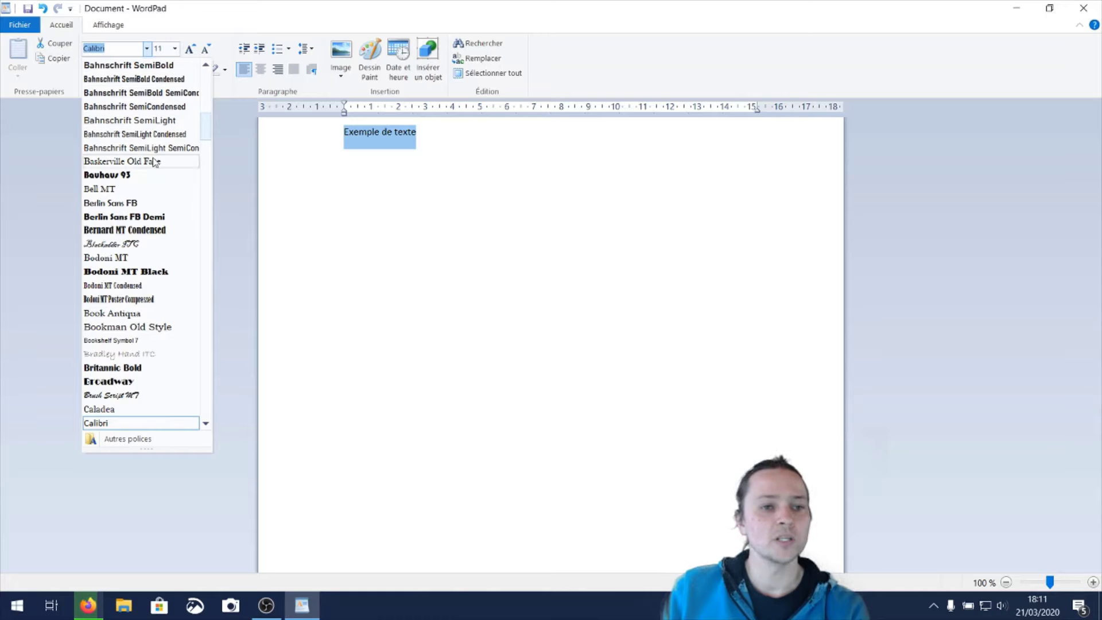
scroll(150, 195, down, 7)
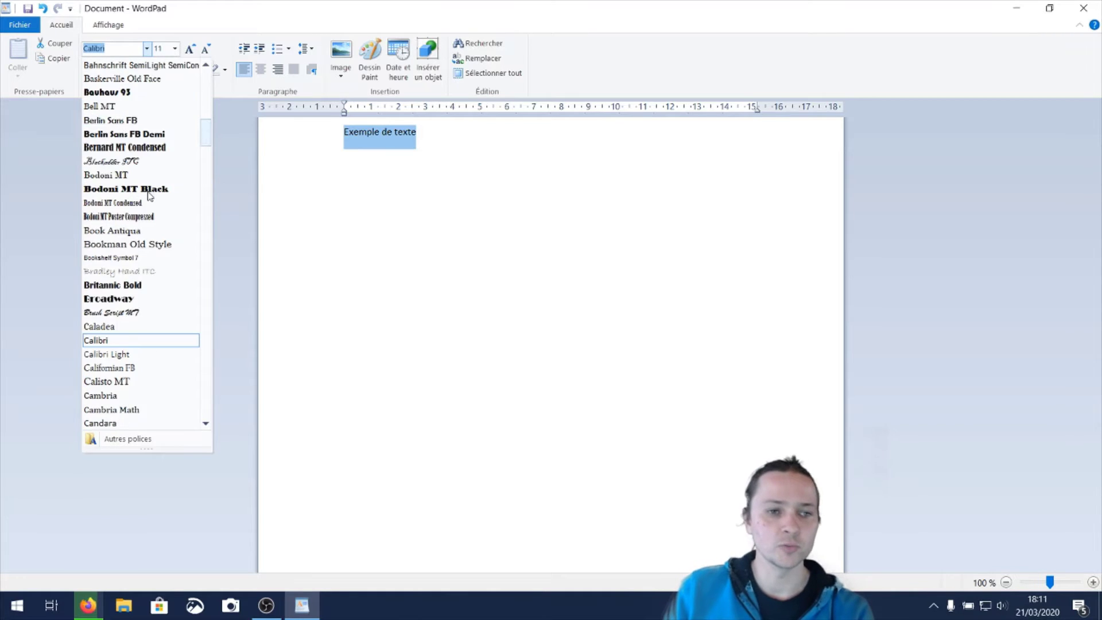
scroll(147, 201, down, 2)
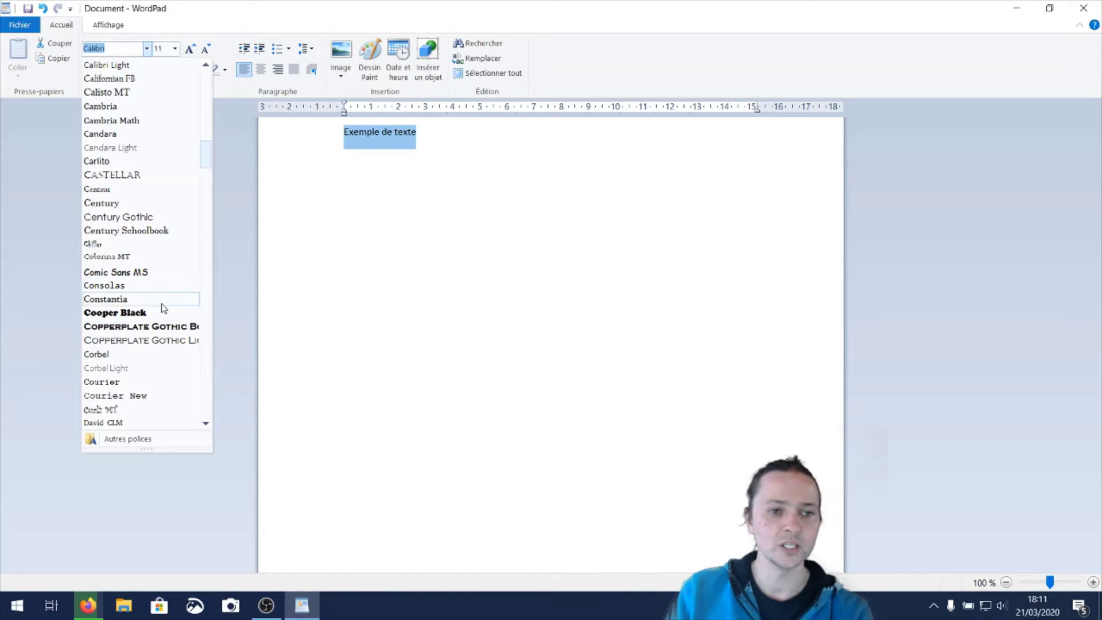
scroll(158, 306, down, 1)
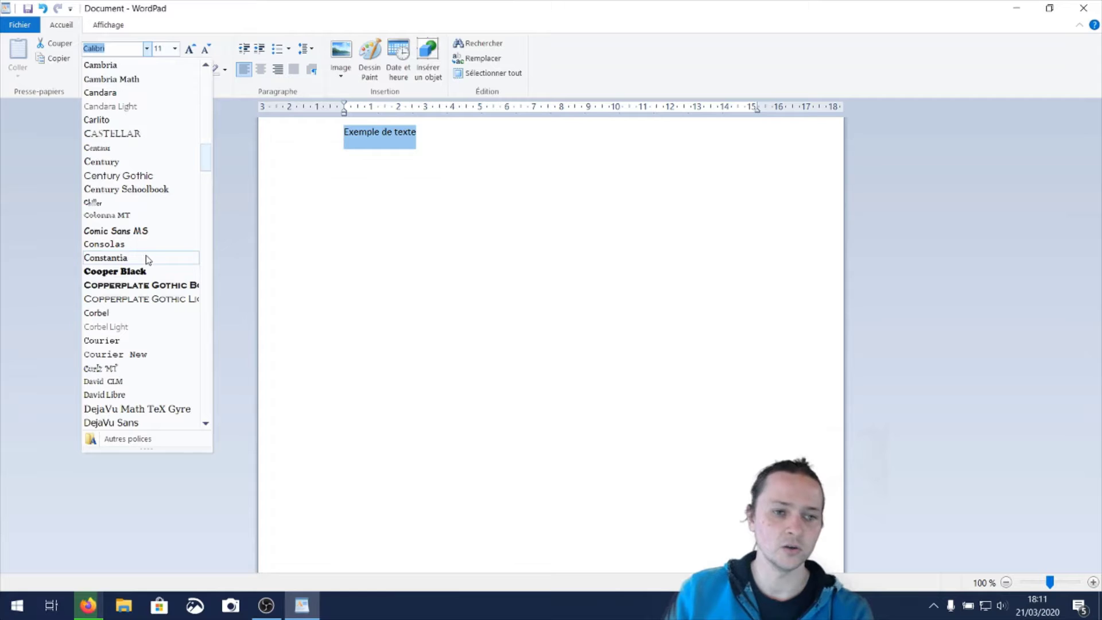
scroll(148, 261, down, 1)
scroll(148, 275, down, 1)
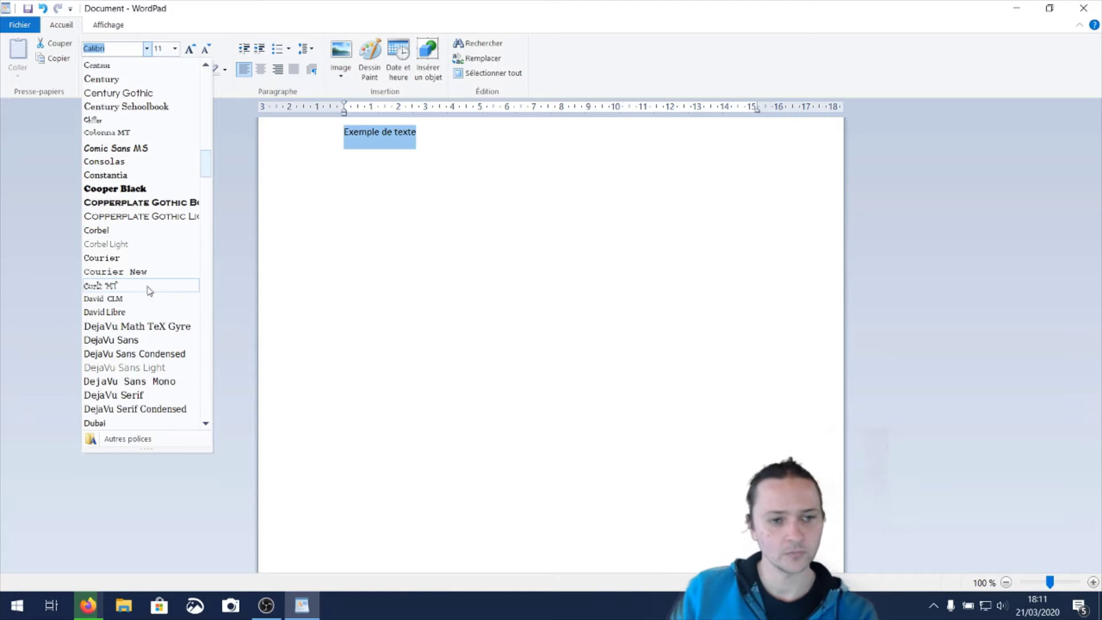
scroll(148, 289, down, 1)
click(141, 299)
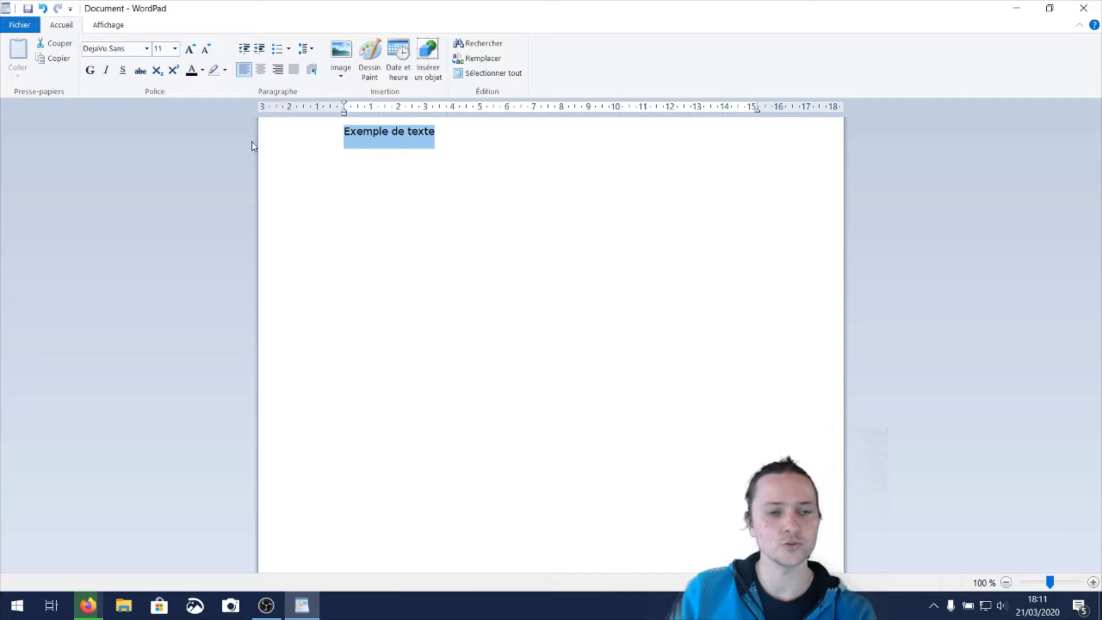
Change the font of the selected text to Elephant
click(145, 49)
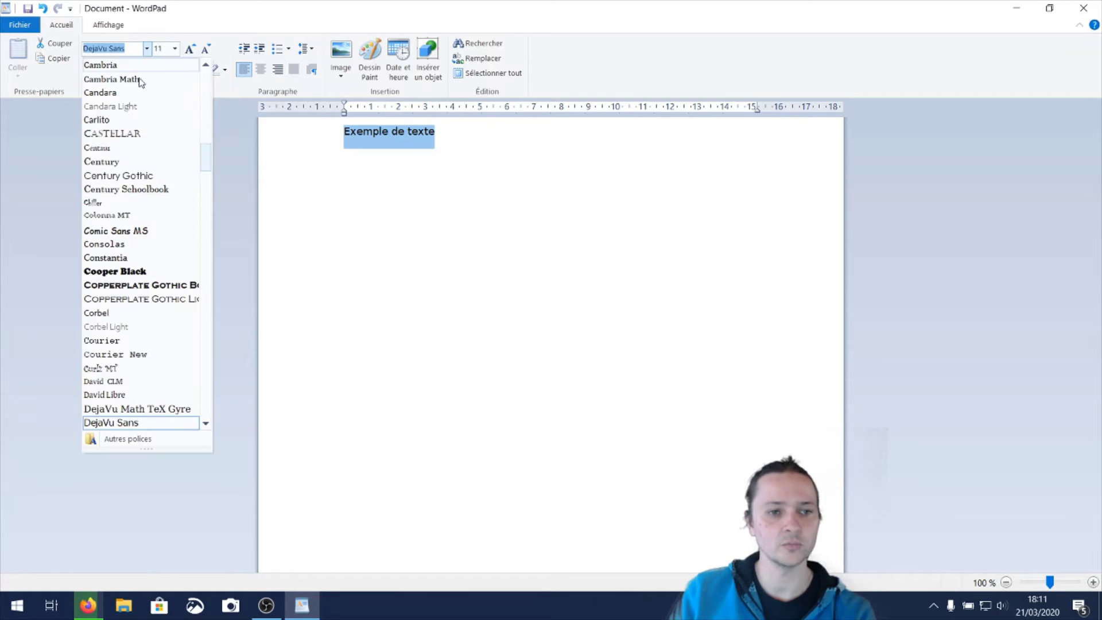
scroll(147, 276, down, 4)
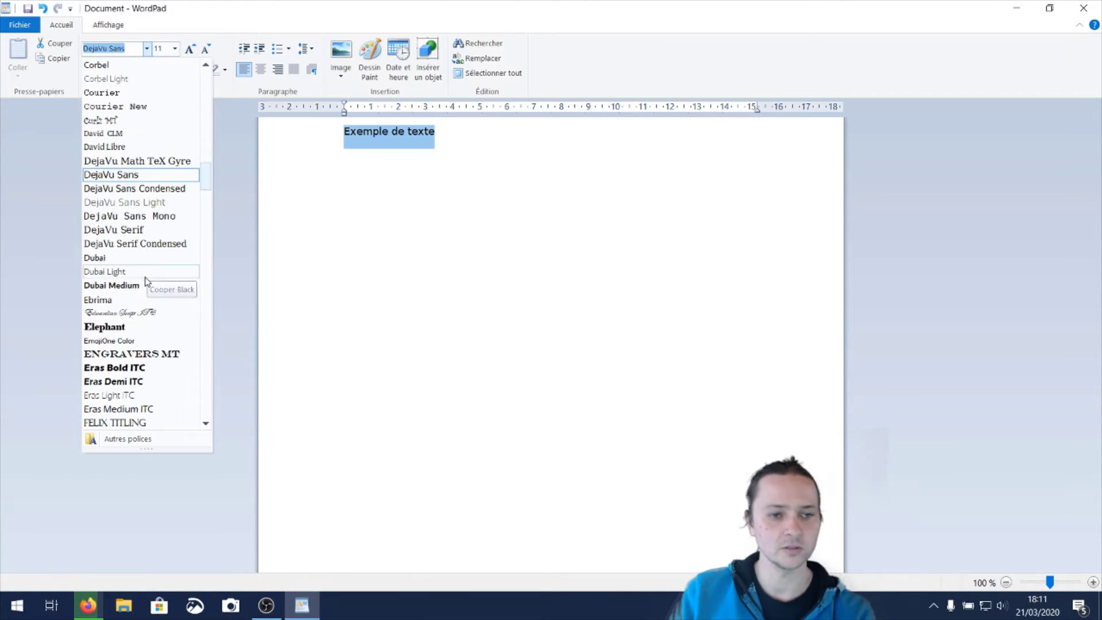
click(105, 326)
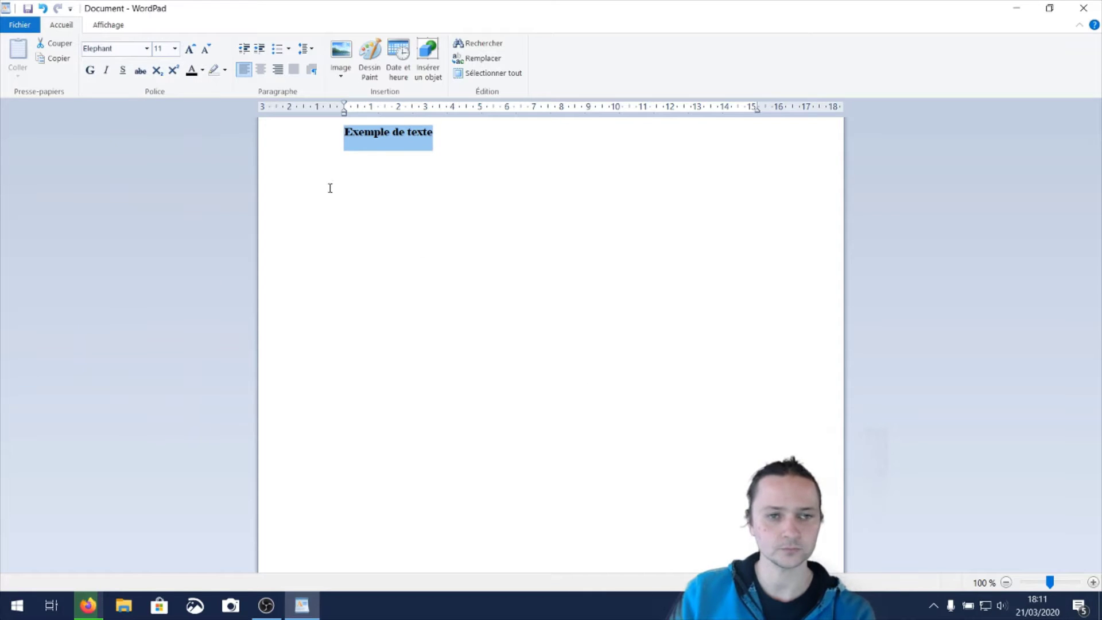
Set the font of the line "Exemple de texte" to Garamond and deselect the text
click(147, 49)
scroll(142, 238, down, 7)
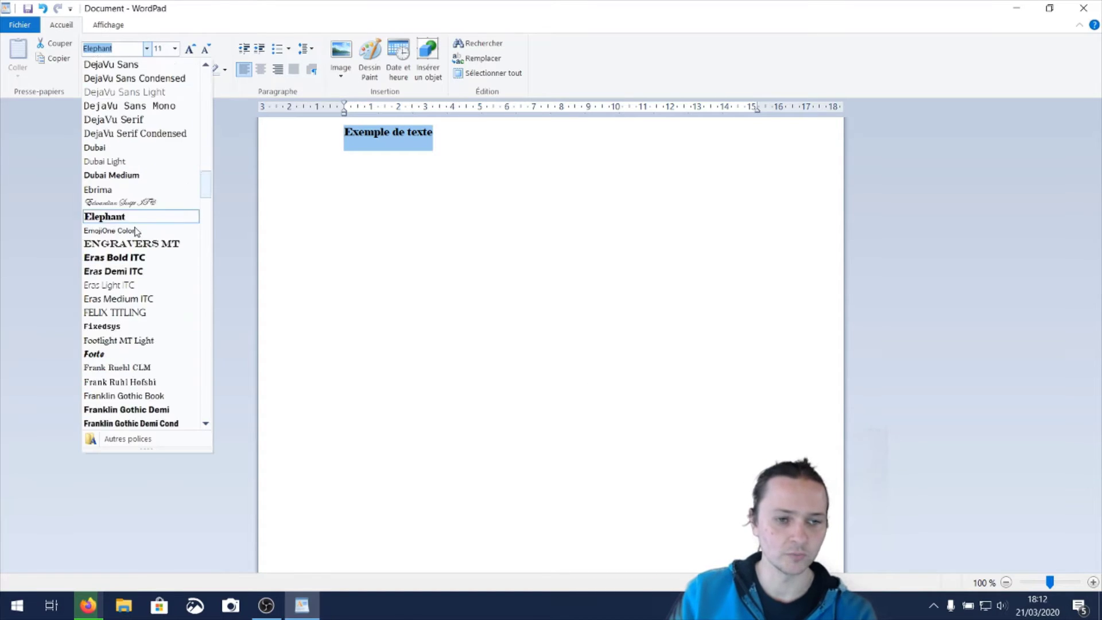
scroll(141, 238, down, 3)
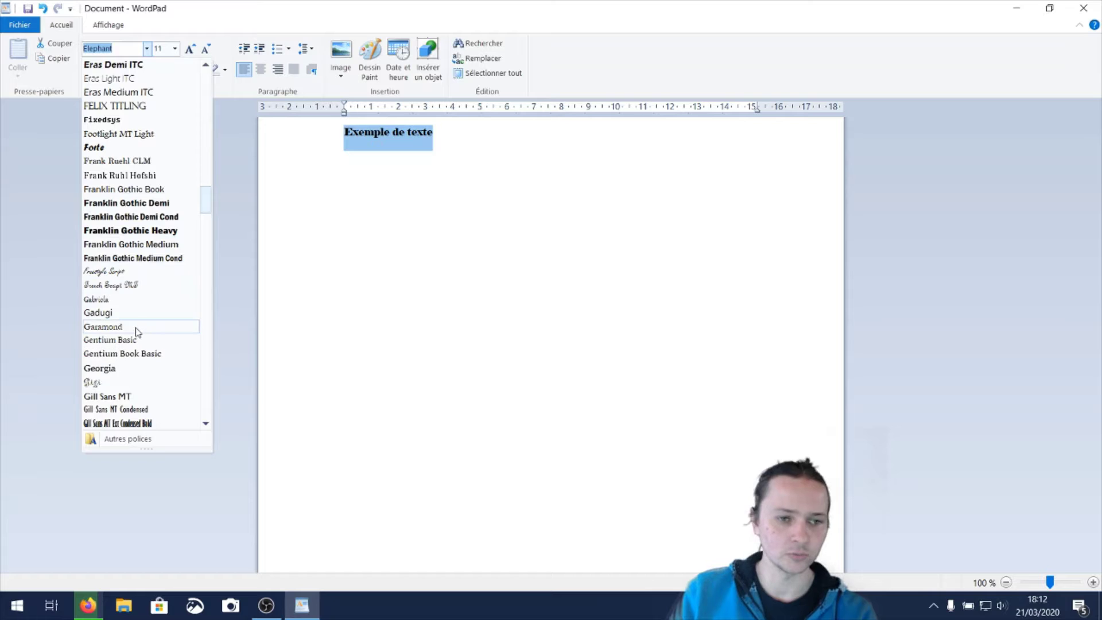
click(137, 326)
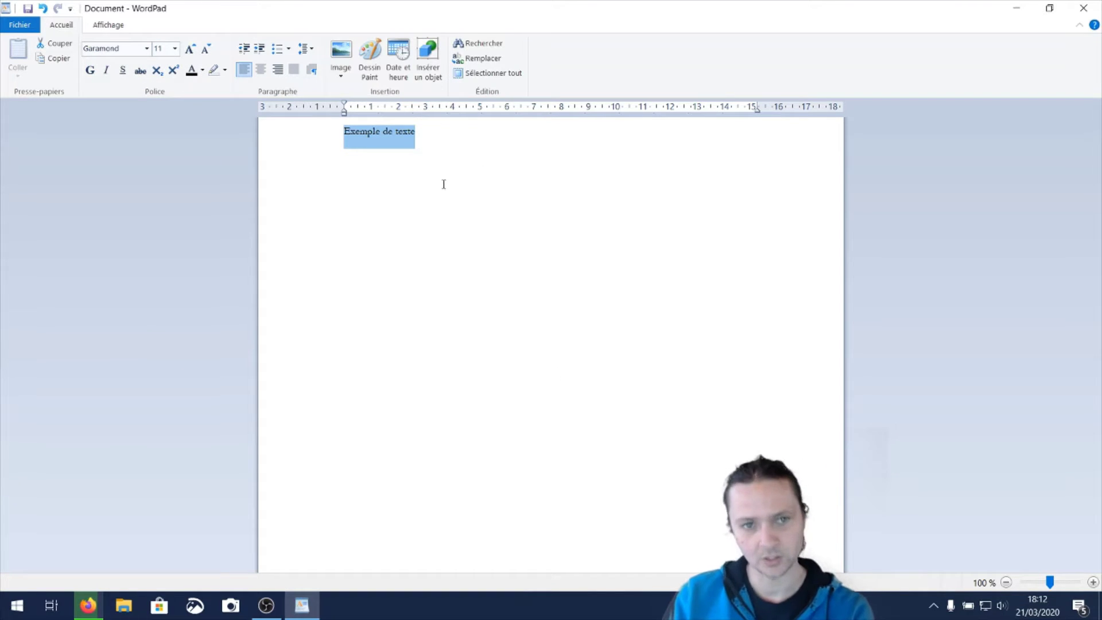
click(452, 144)
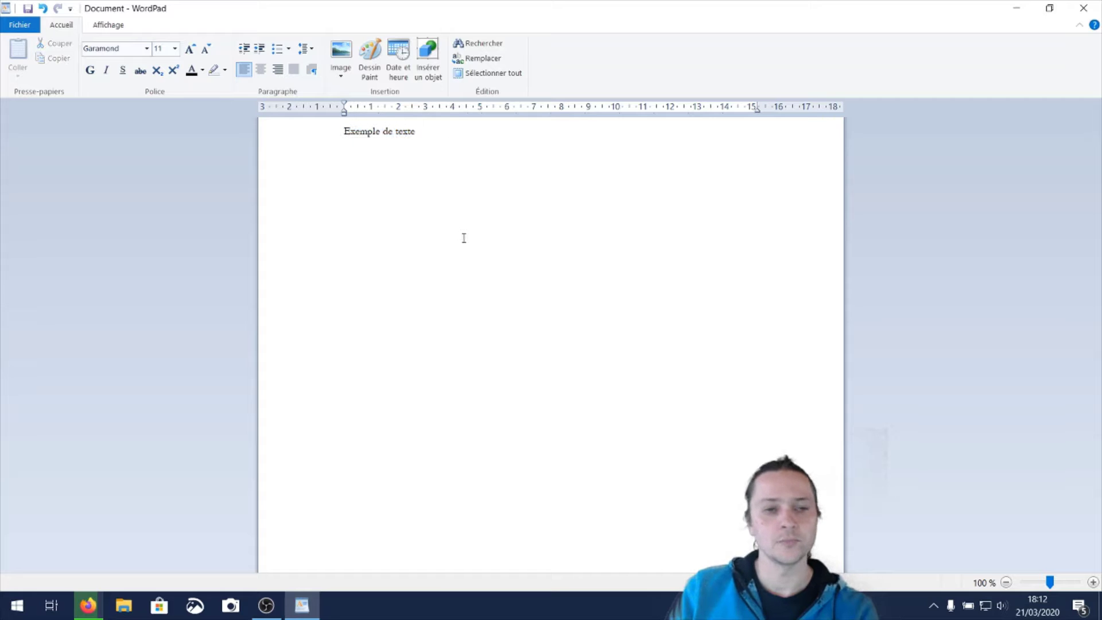
Add a second line reading "Exemple de texte" below the first one
key(Return)
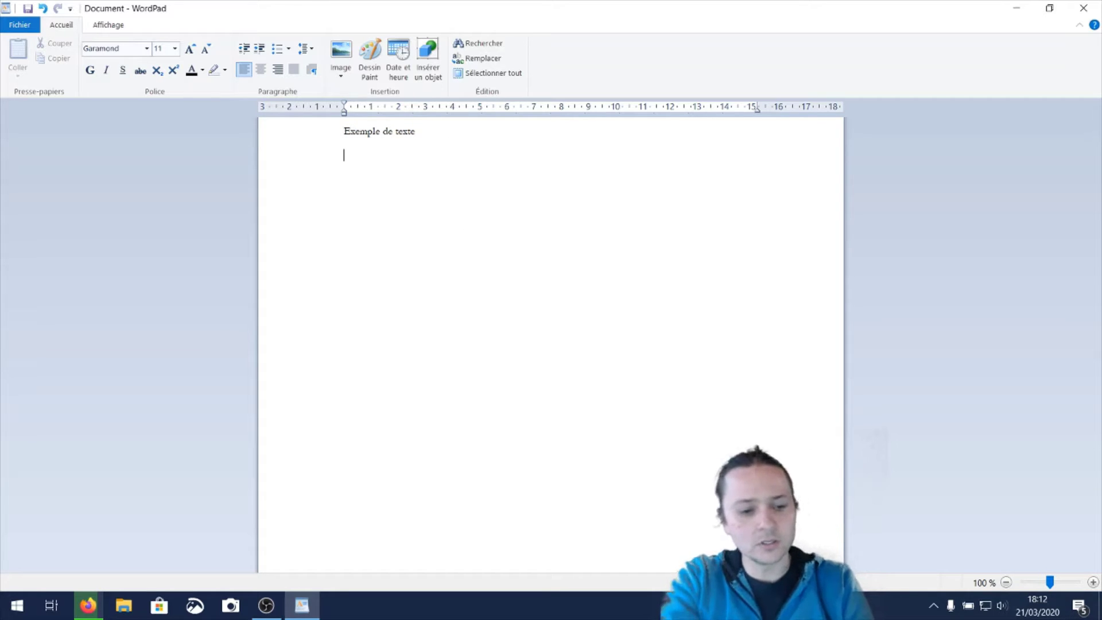
text(Exemp)
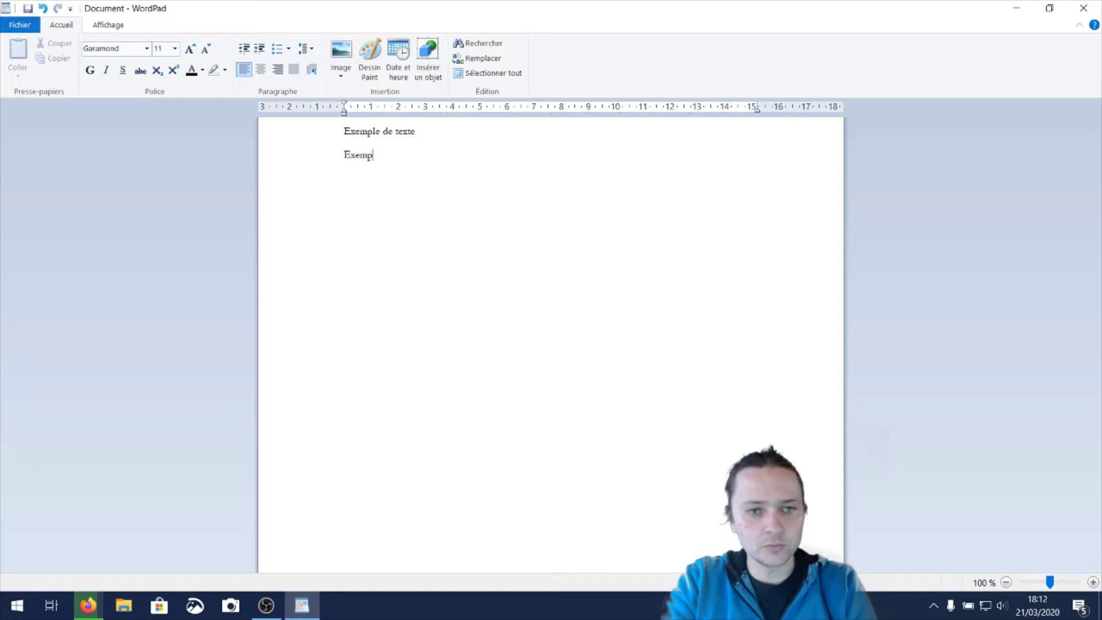
text(le de texte)
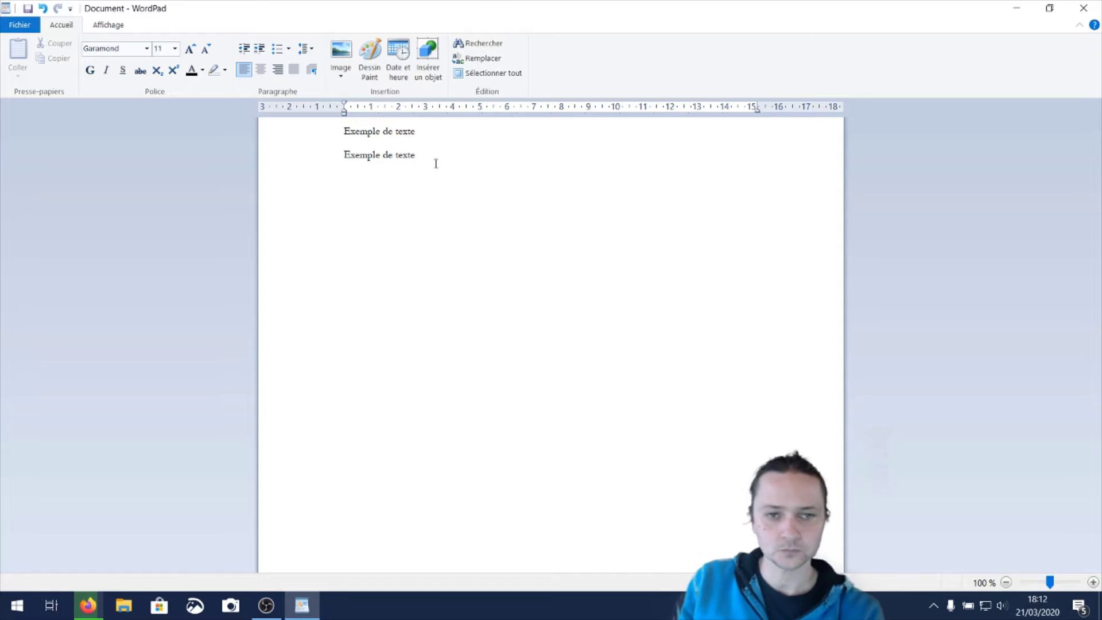
Select the second line of text and set its font size to 26
drag(426, 153, 350, 163)
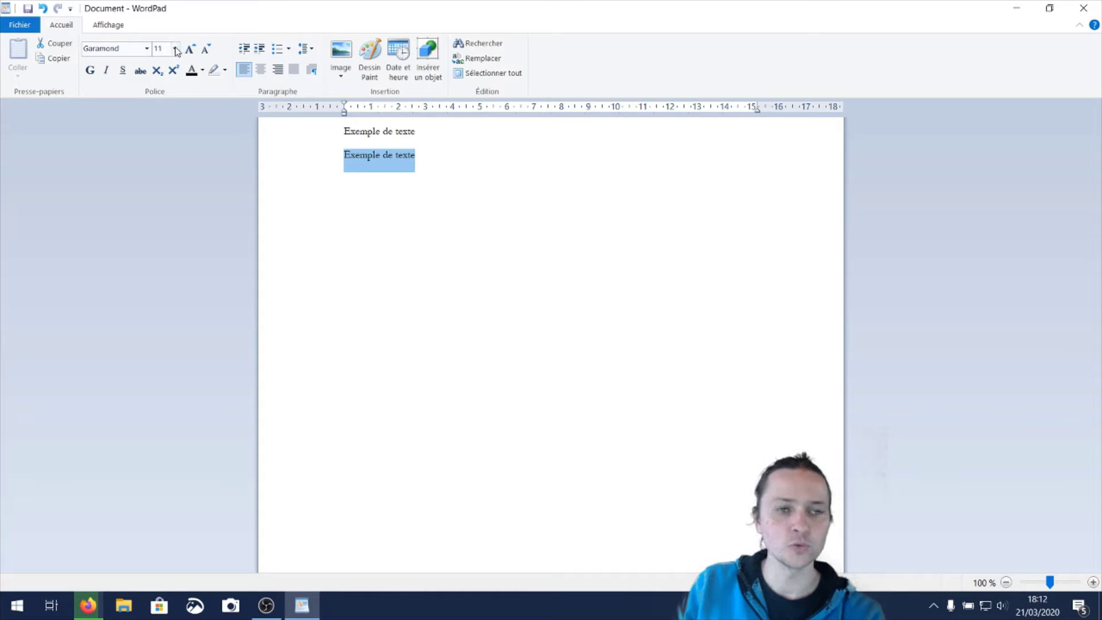
click(175, 50)
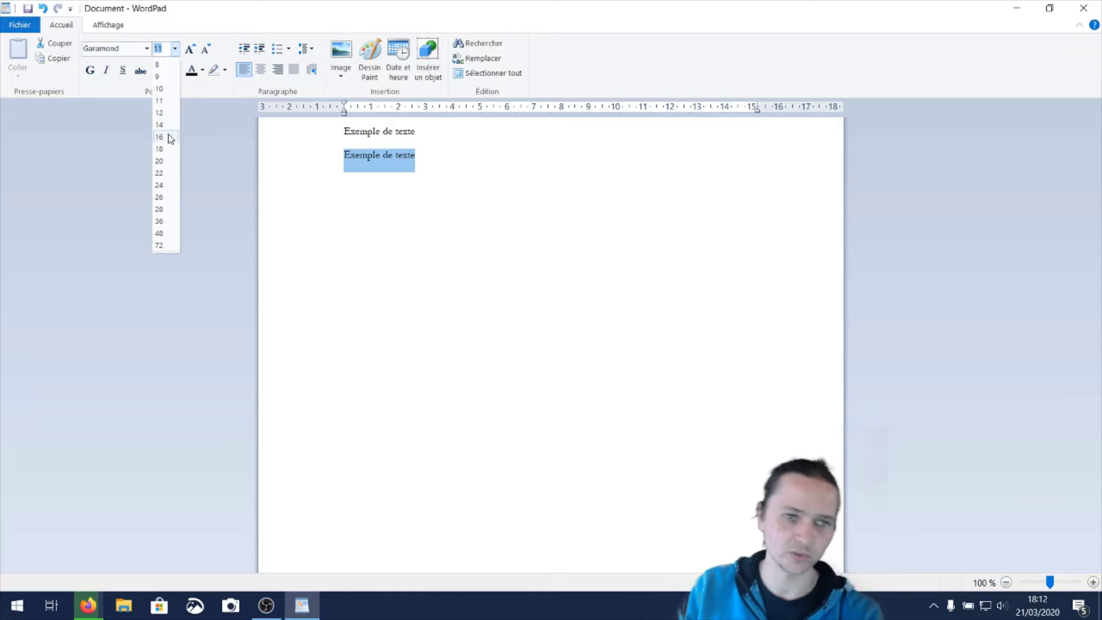
click(168, 198)
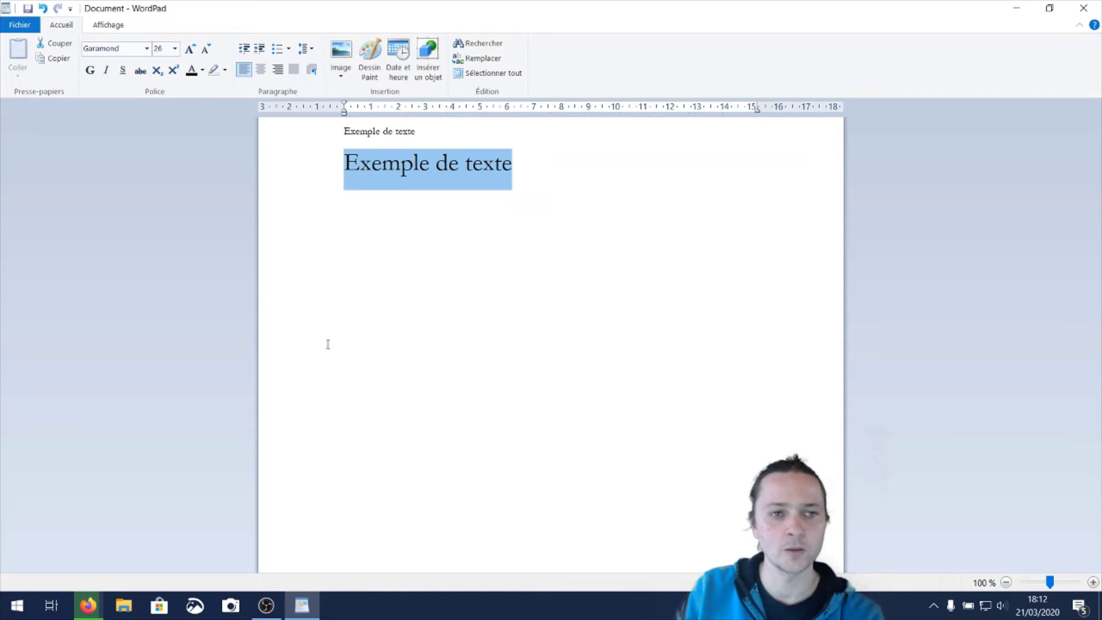
Enter a custom font size of 13 for the selected second line
click(165, 51)
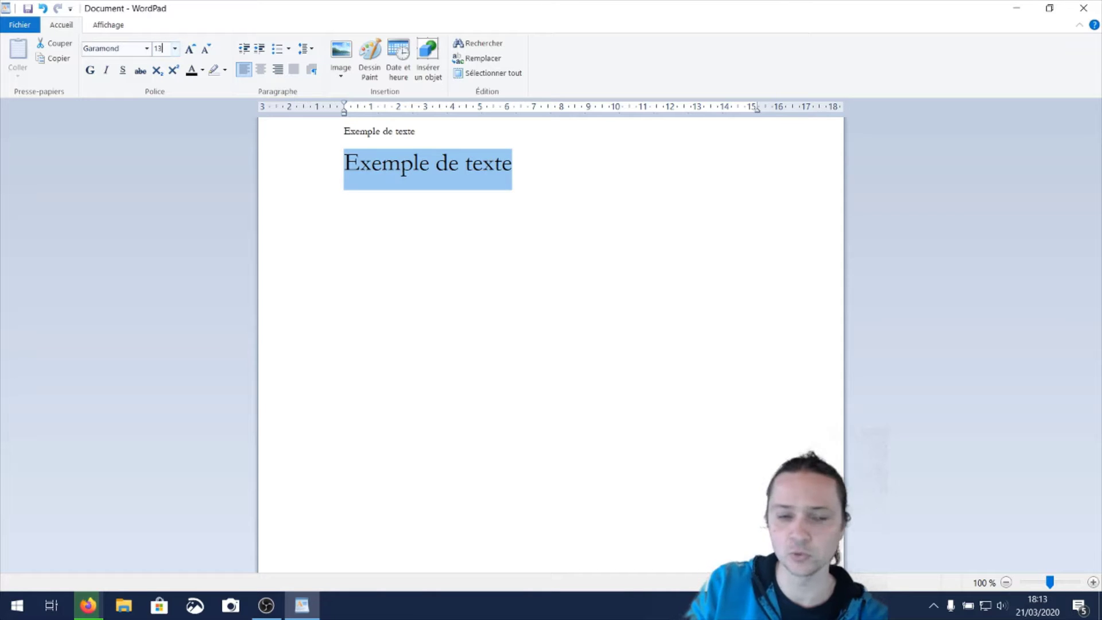
key(Return)
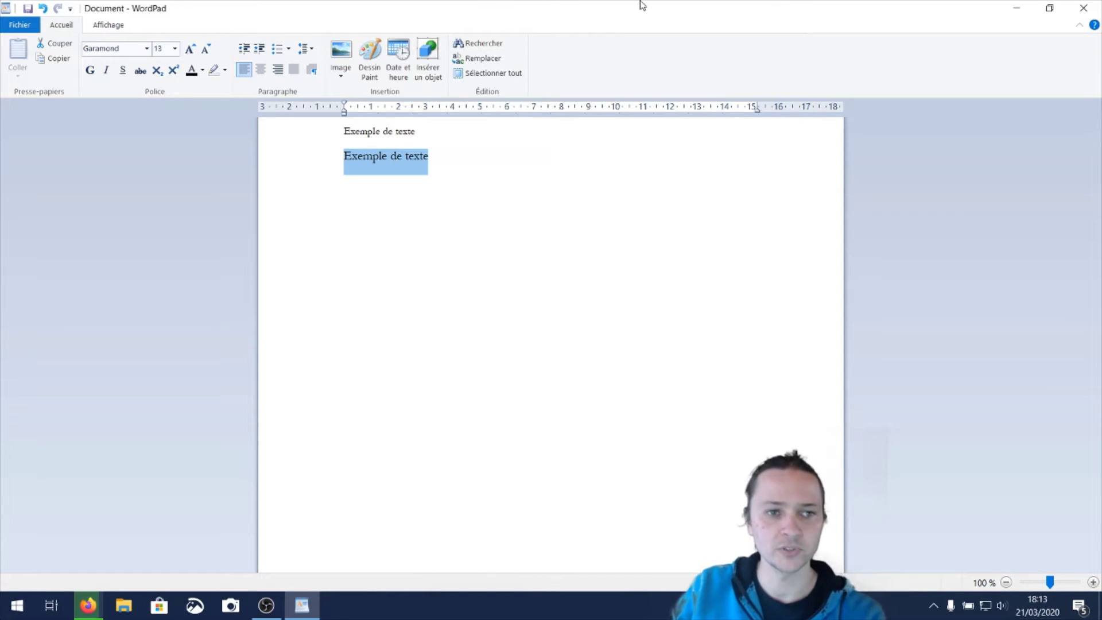
Set the selected second line's font size to 30
click(160, 48)
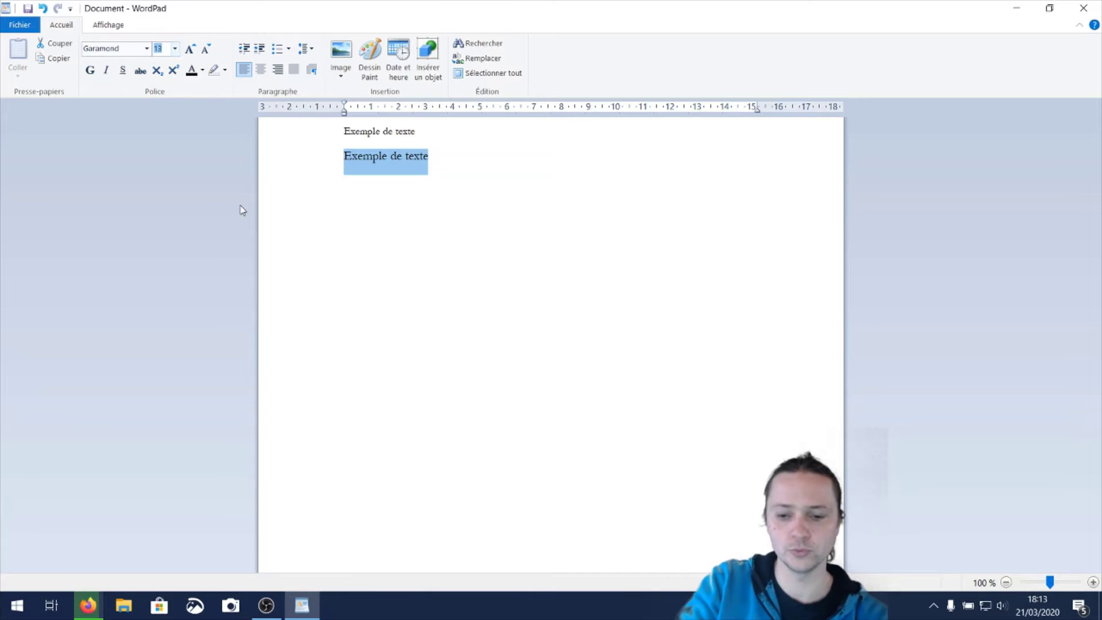
key(BackSpace)
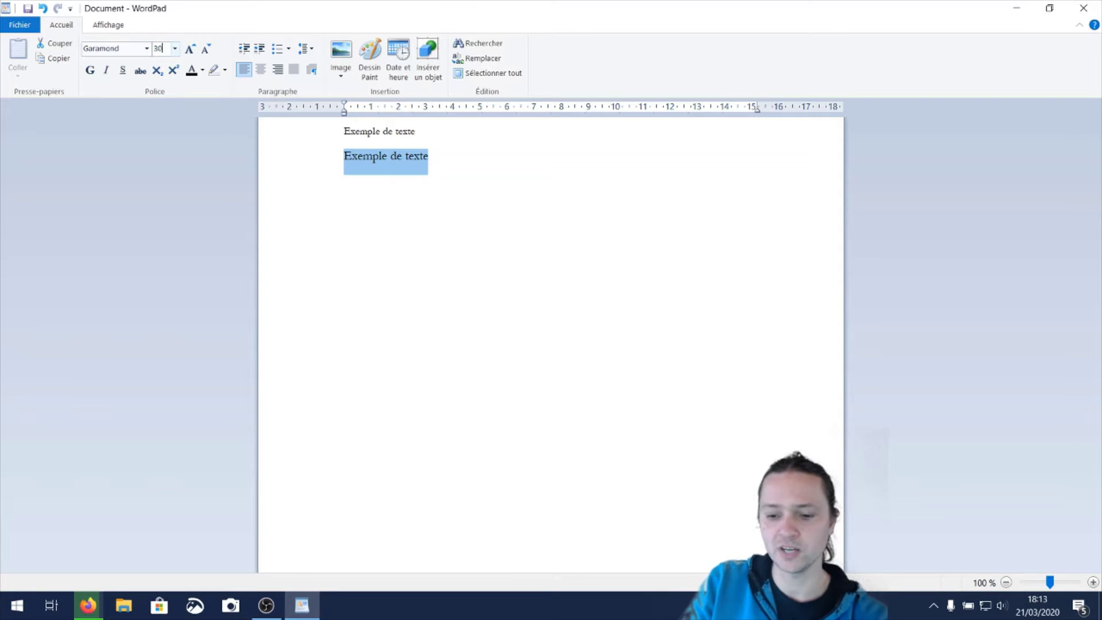
key(Return)
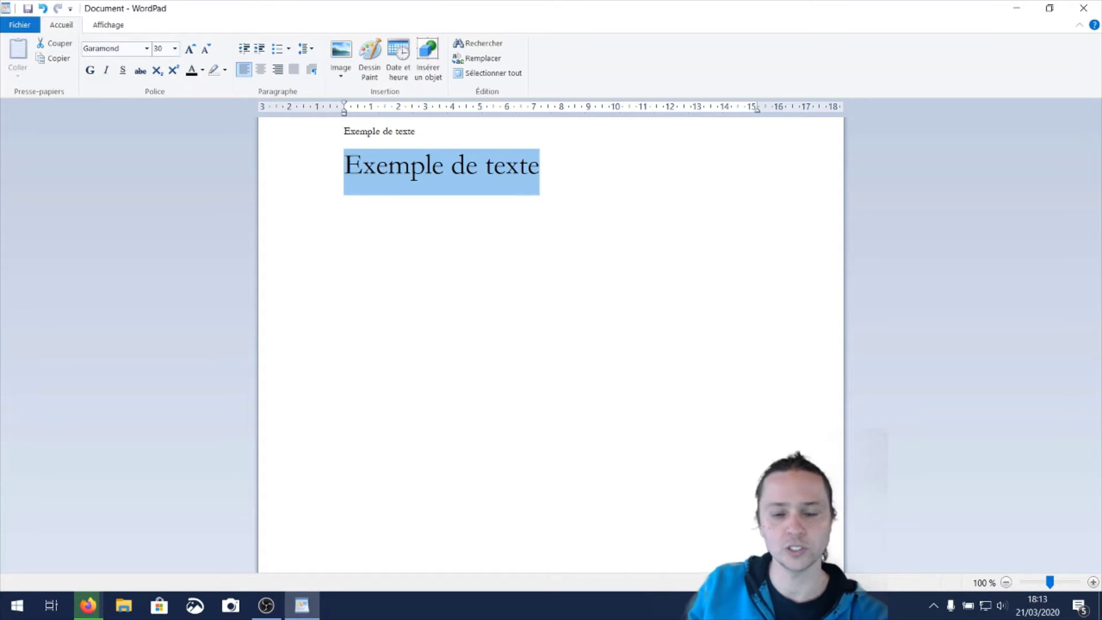
Enter a custom font size of 100 for the selected second line, larger than the preset sizes
click(175, 48)
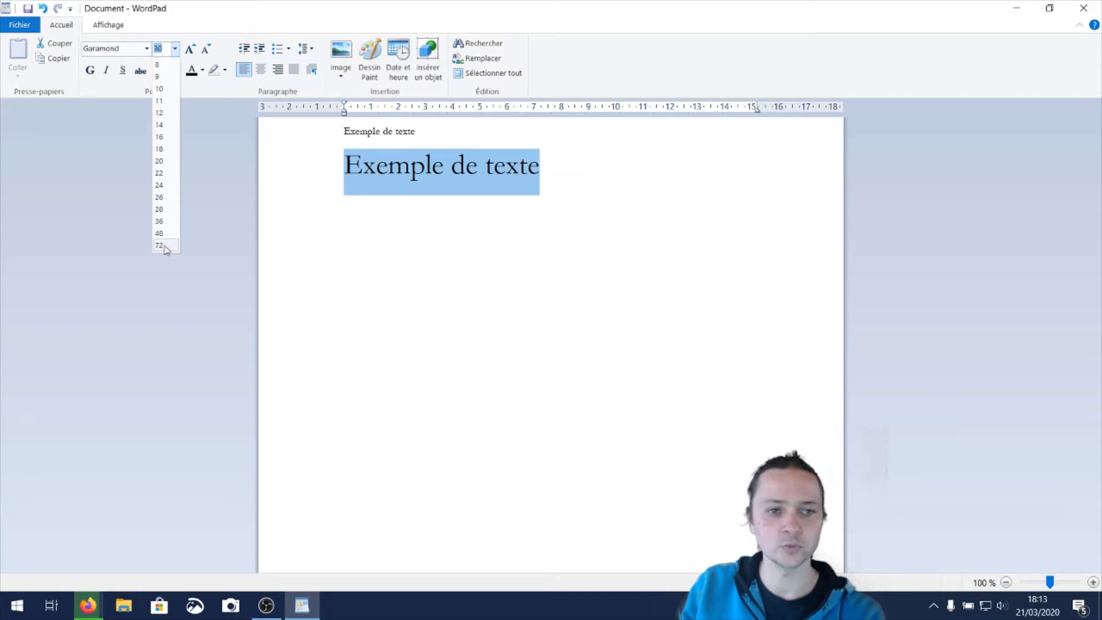
click(174, 50)
click(168, 50)
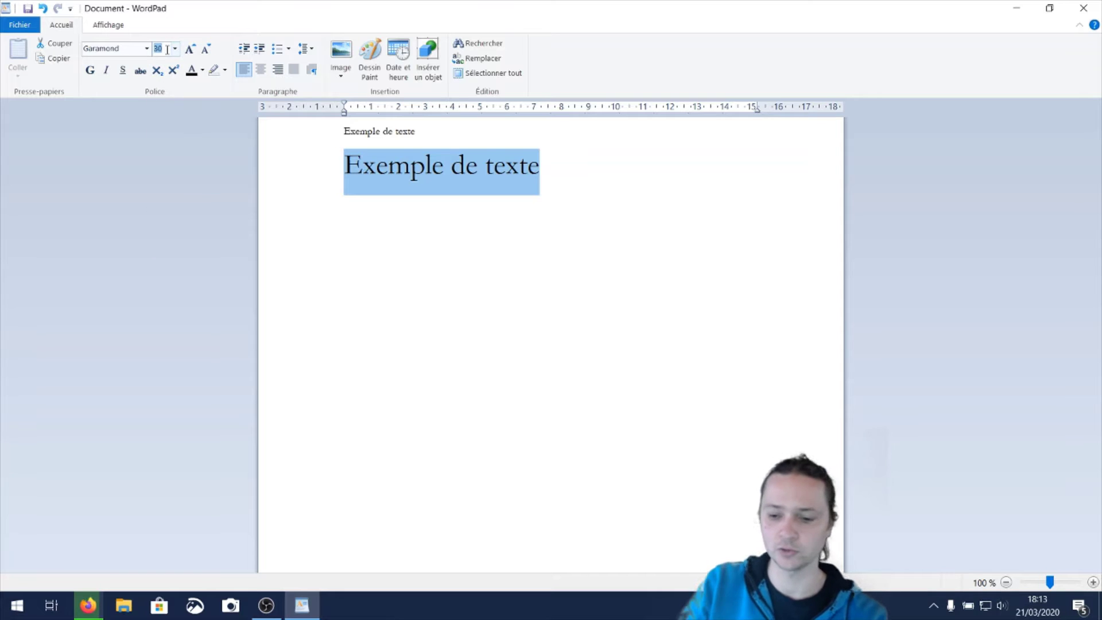
text(100)
key(Return)
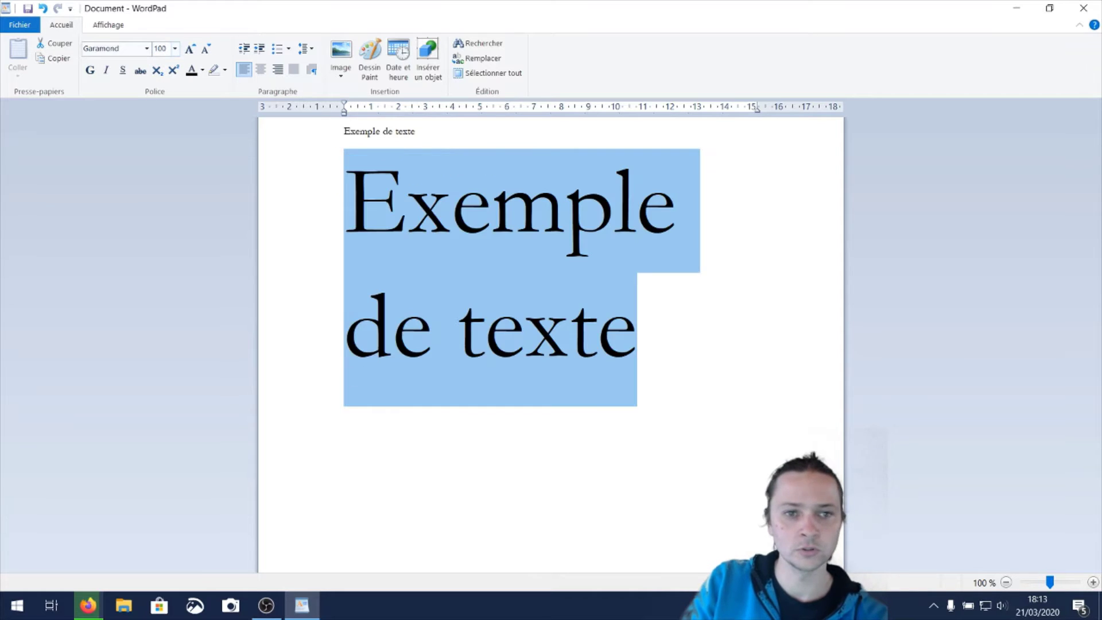
Set the second line's font size to the preset 18 and deselect the text
click(175, 49)
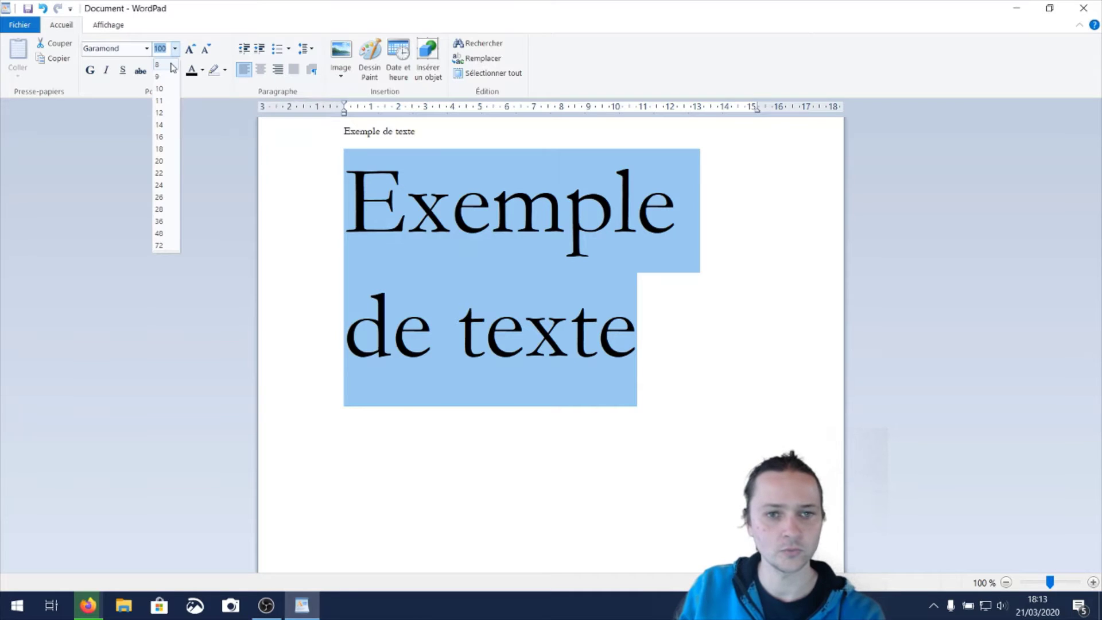
click(173, 149)
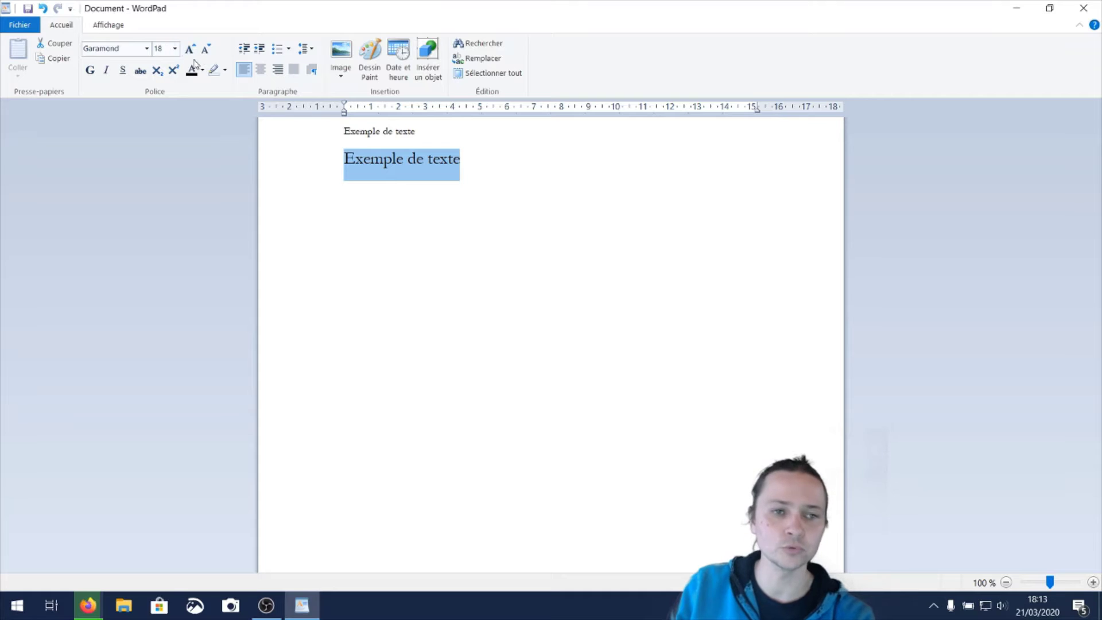
click(497, 172)
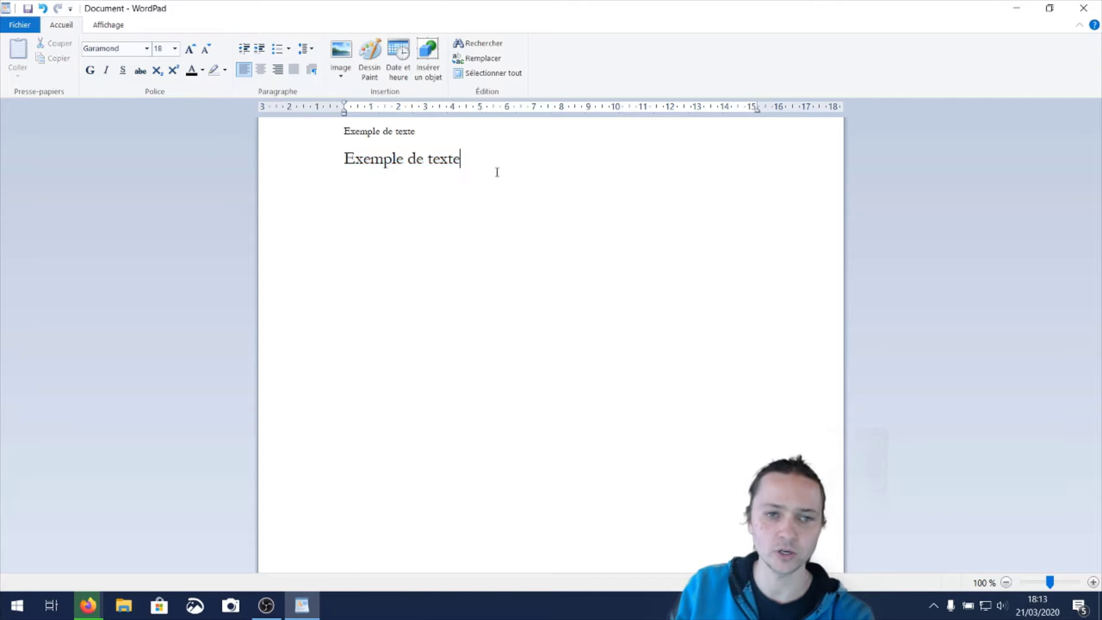
Select both lines of text and enlarge their font size by three increments
click(343, 130)
drag(344, 131, 466, 166)
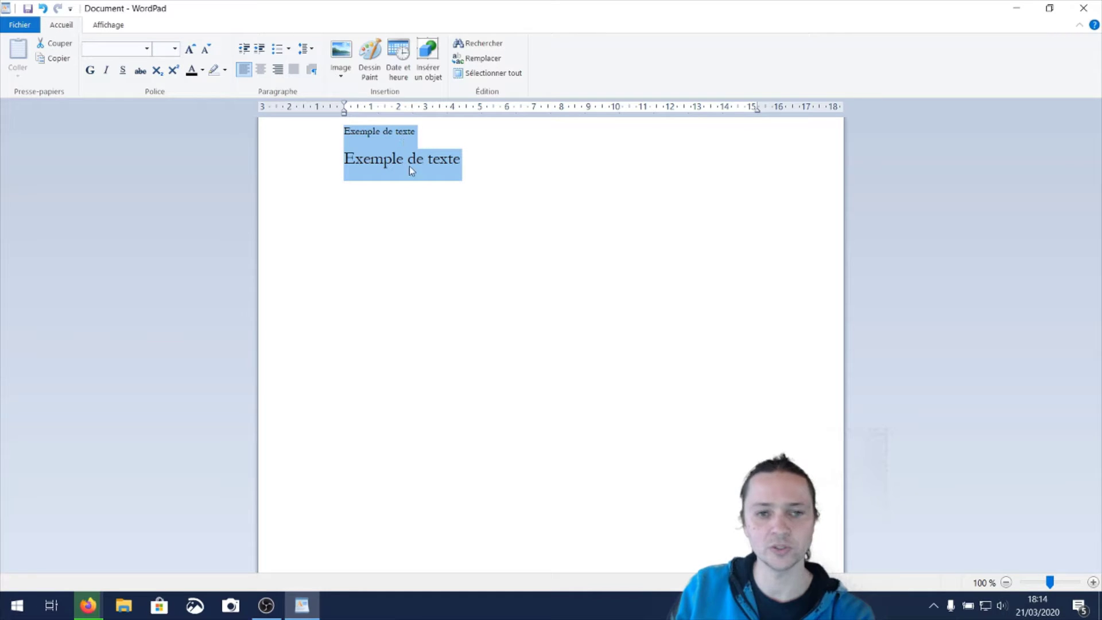
click(190, 50)
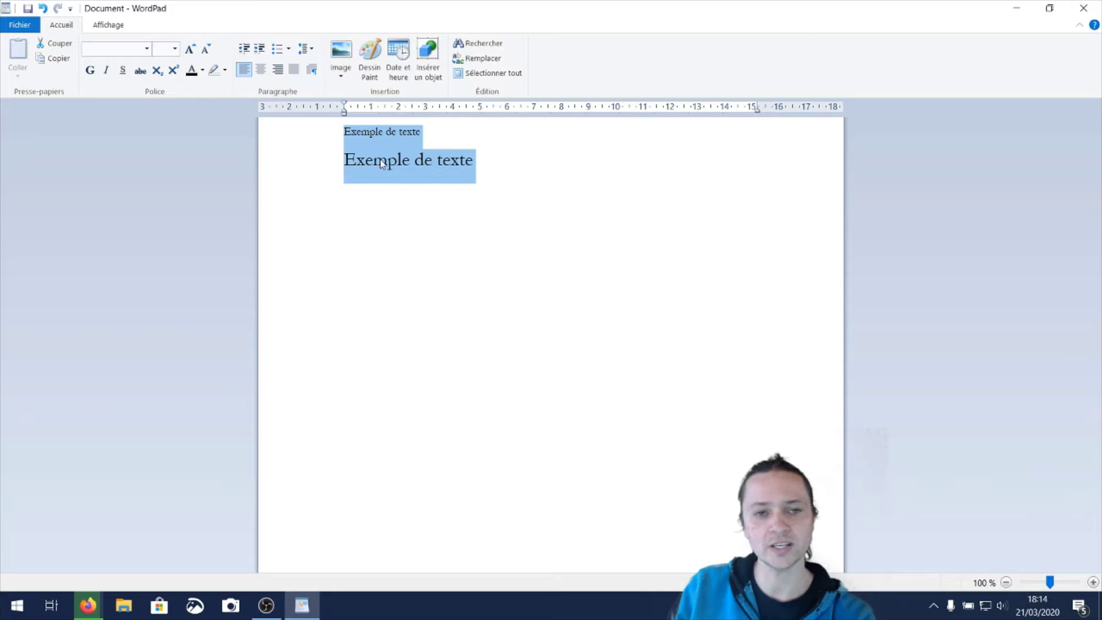
click(190, 50)
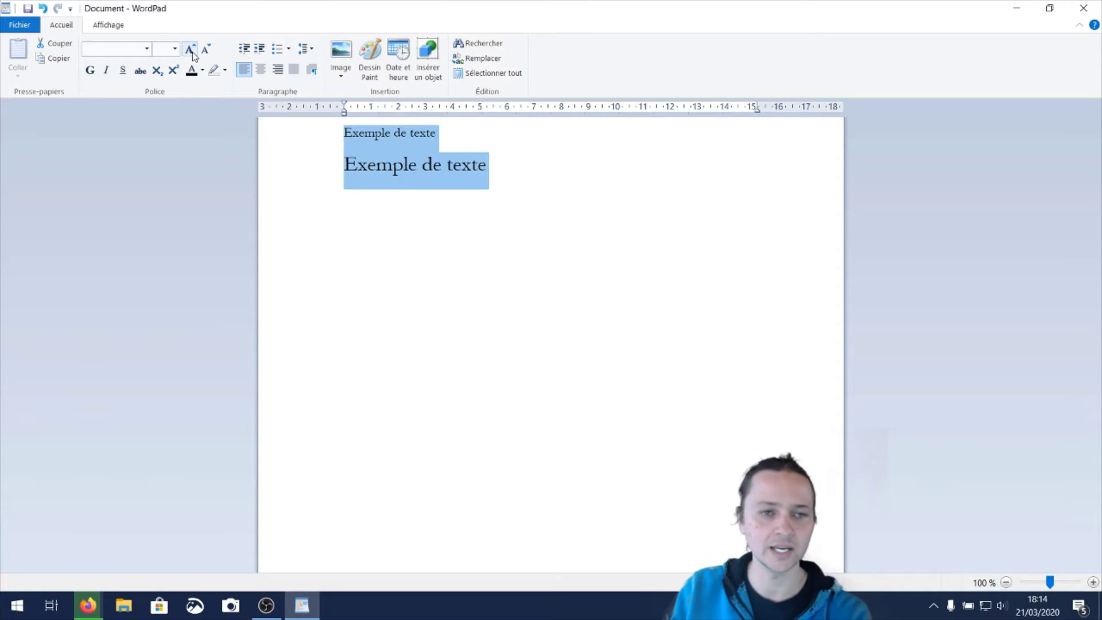
click(191, 51)
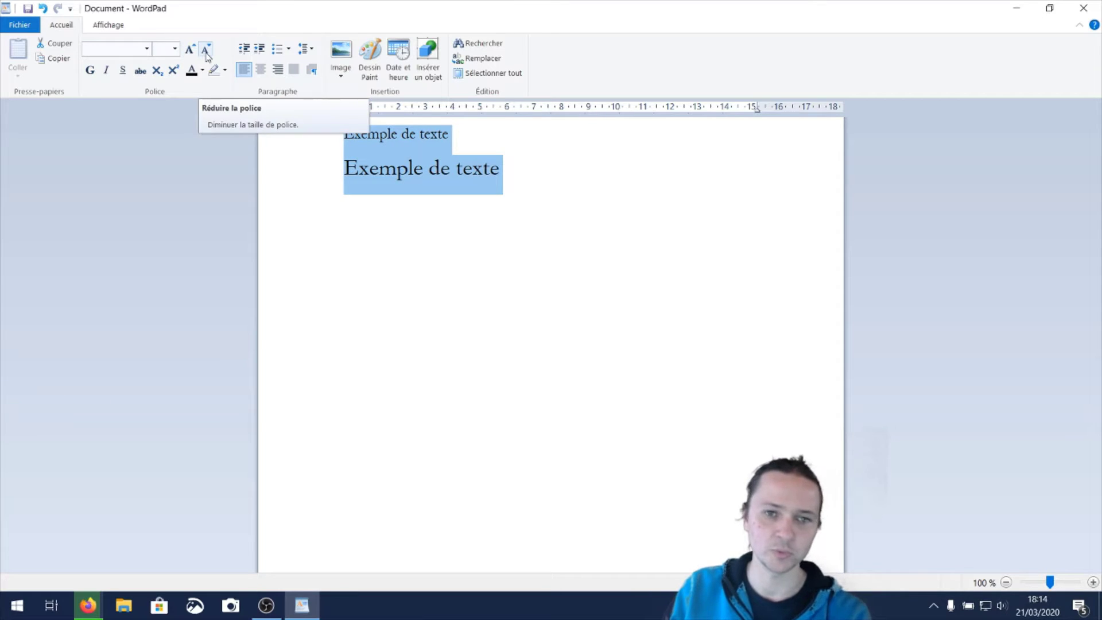
Shrink the font size of both selected lines by three increments and deselect the text
click(206, 52)
click(206, 51)
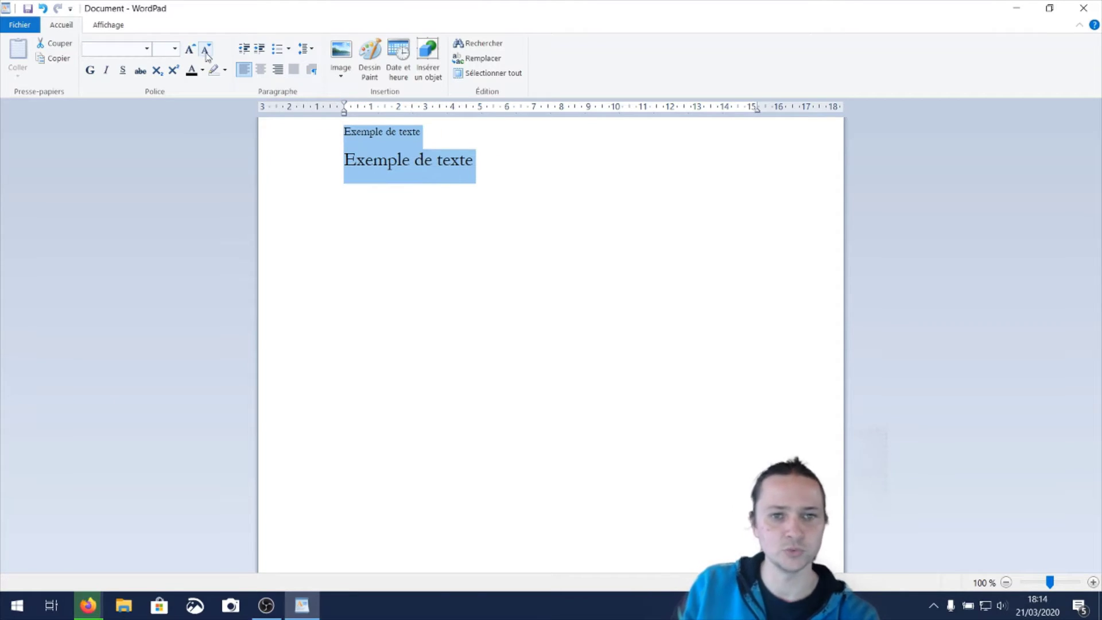
click(206, 52)
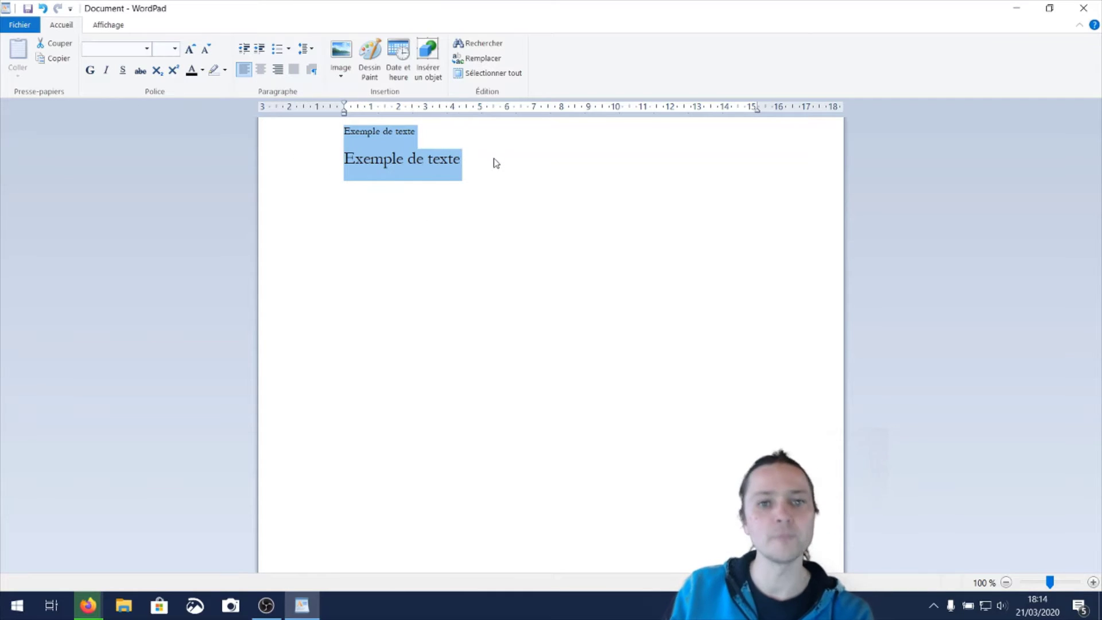
click(513, 175)
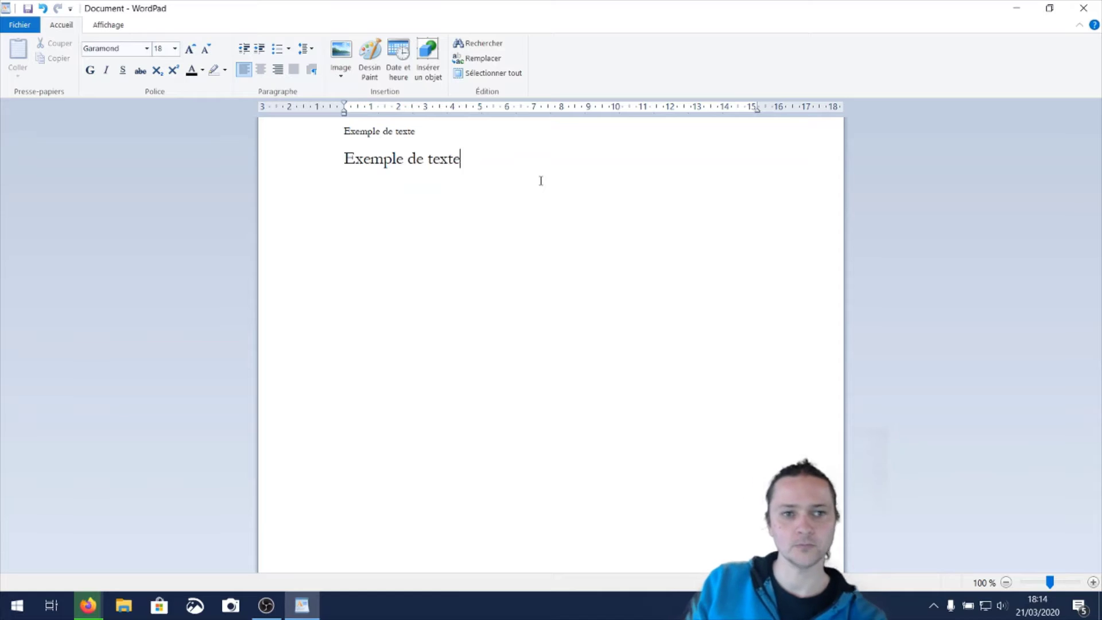
Select the word "texte" in the second line and make it bold, italic and underlined
double_click(444, 161)
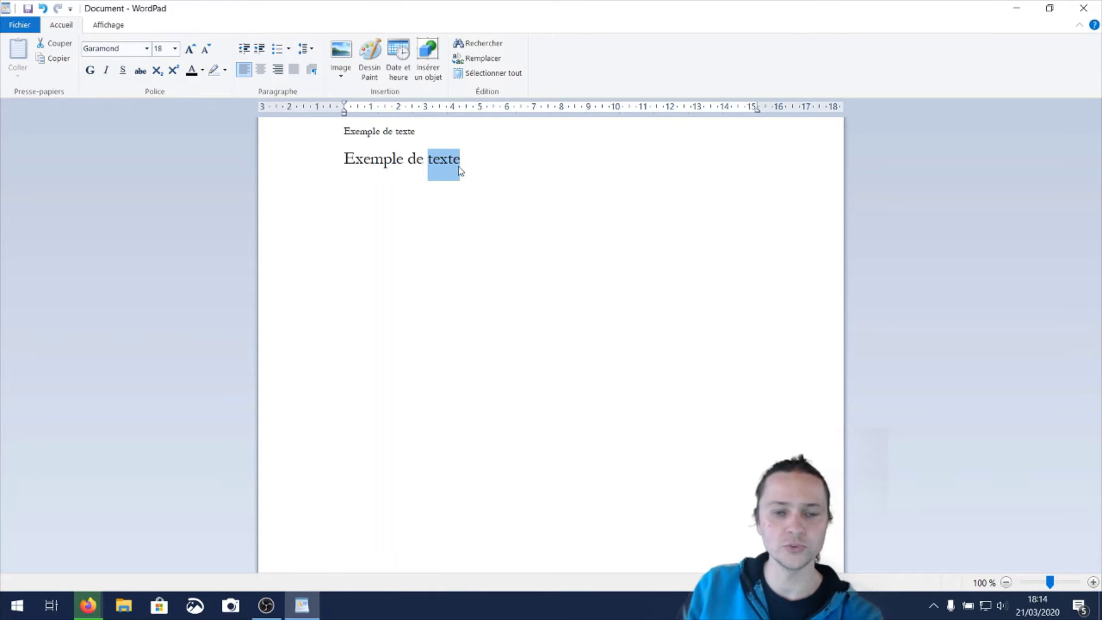
click(91, 70)
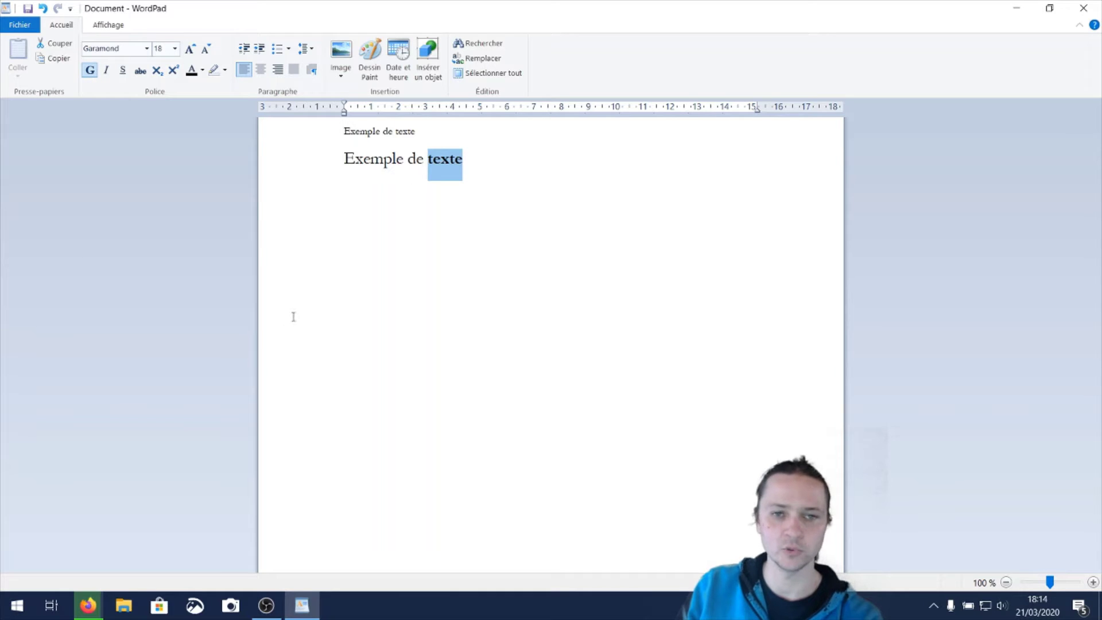
click(106, 70)
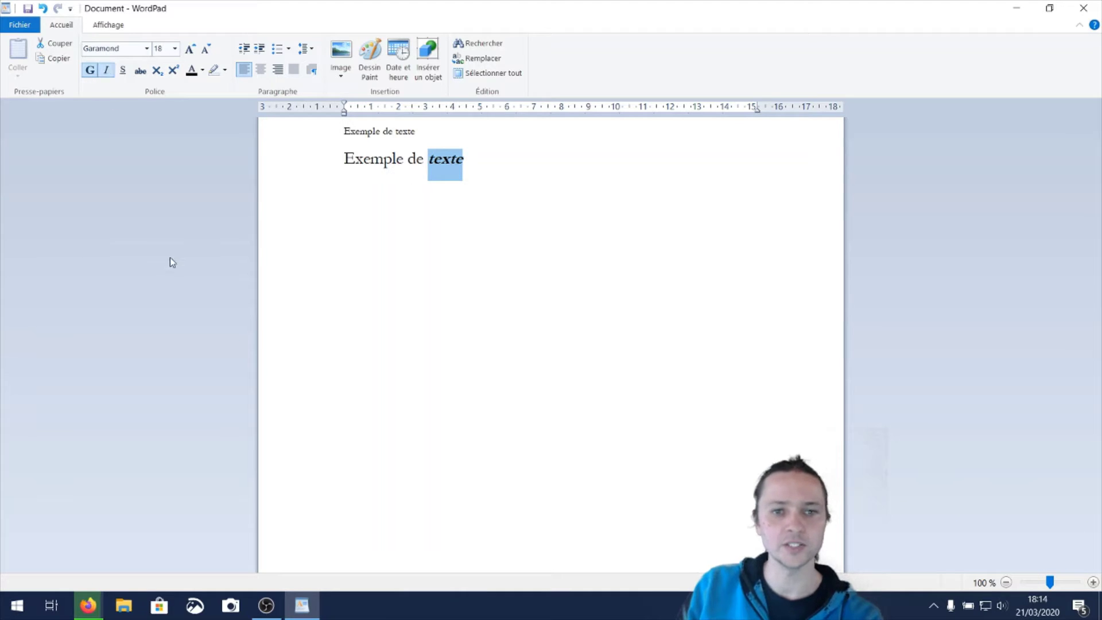
click(122, 70)
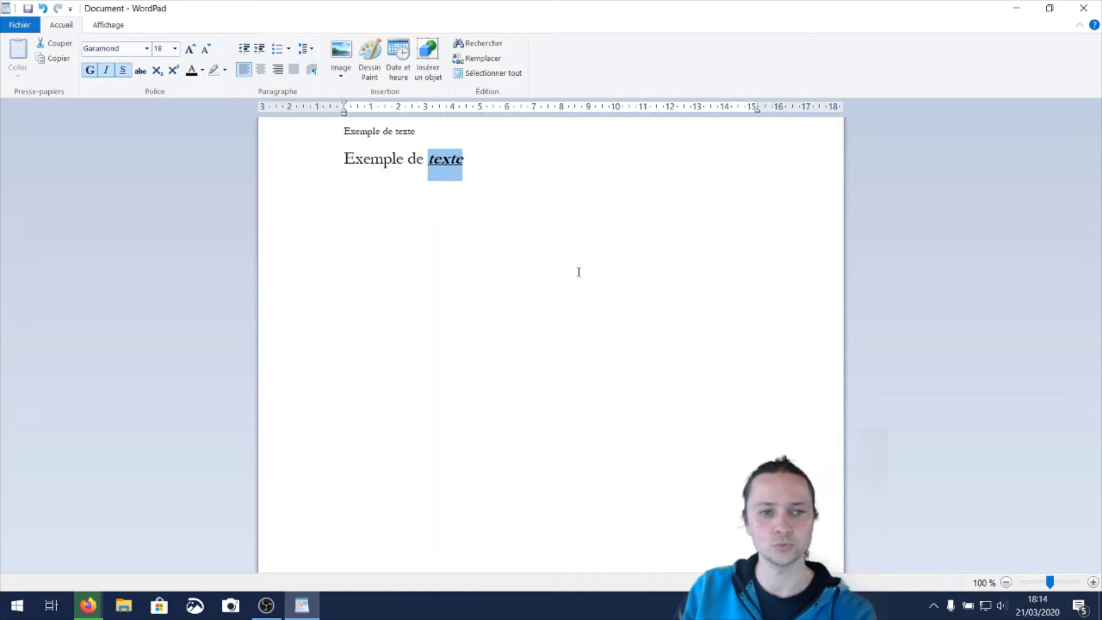
Turn italic off and back on for the word "texte", and deselect it
click(107, 75)
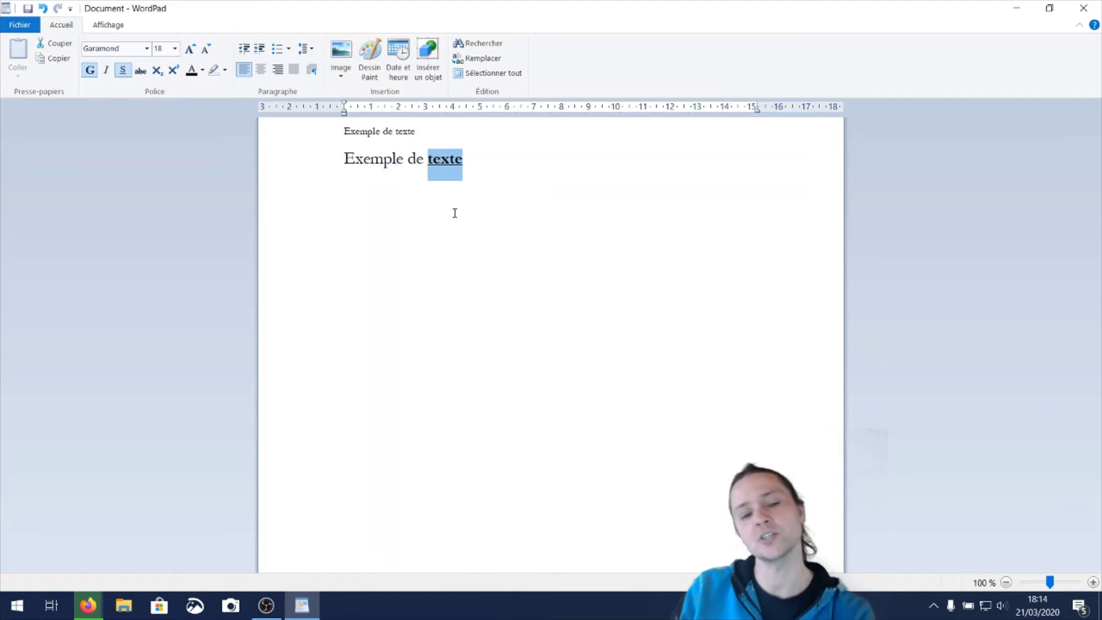
click(108, 71)
click(552, 256)
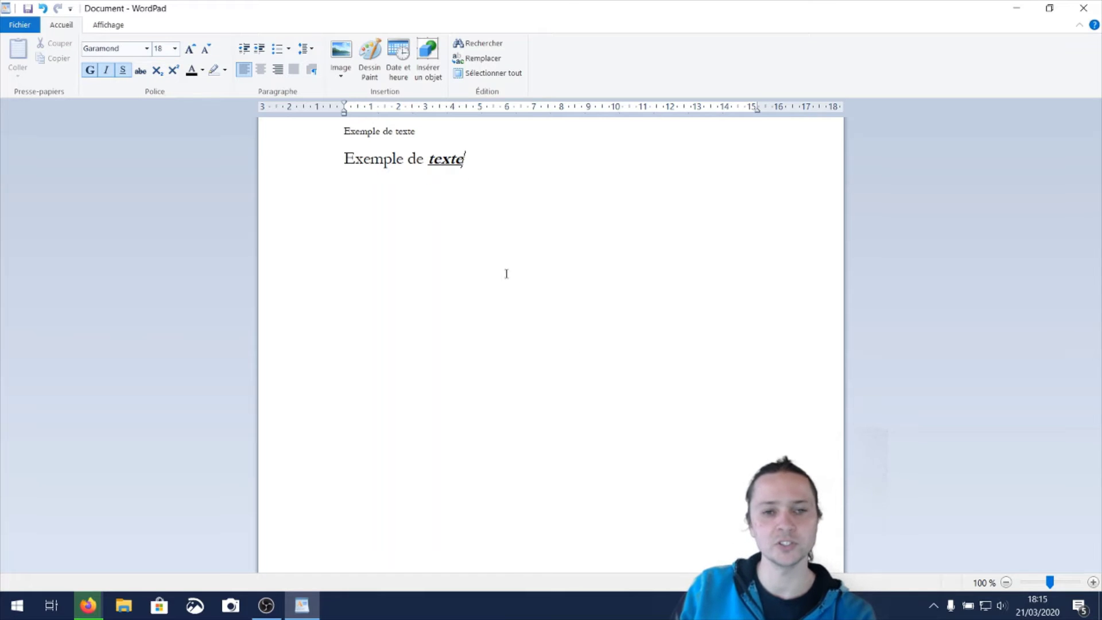
Reselect the word "texte" in the second line and remove its italic formatting
double_click(448, 168)
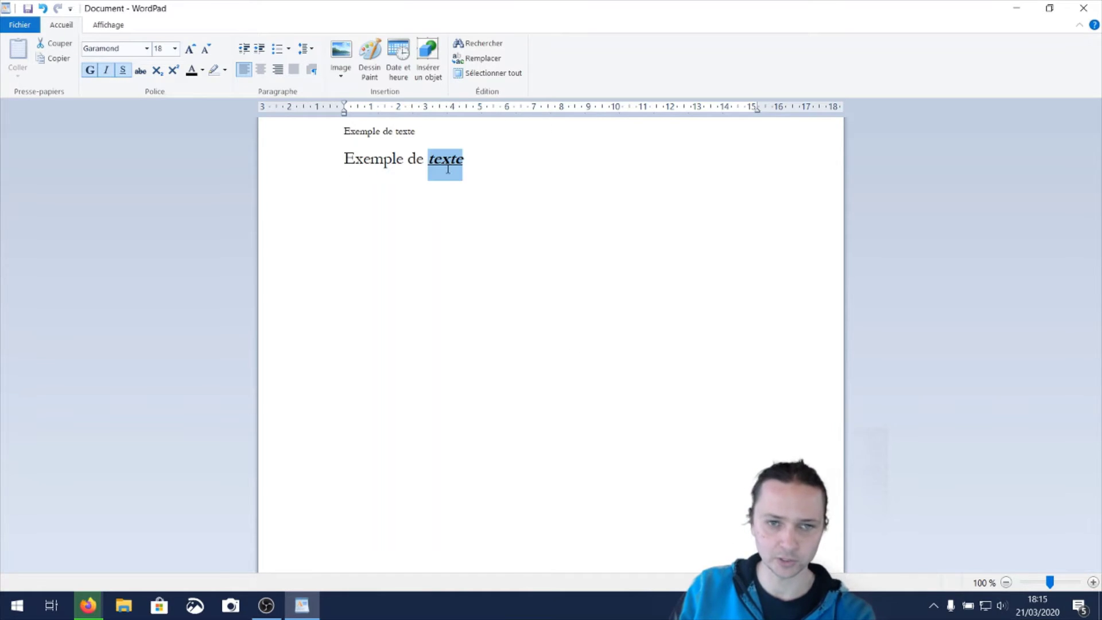
click(107, 71)
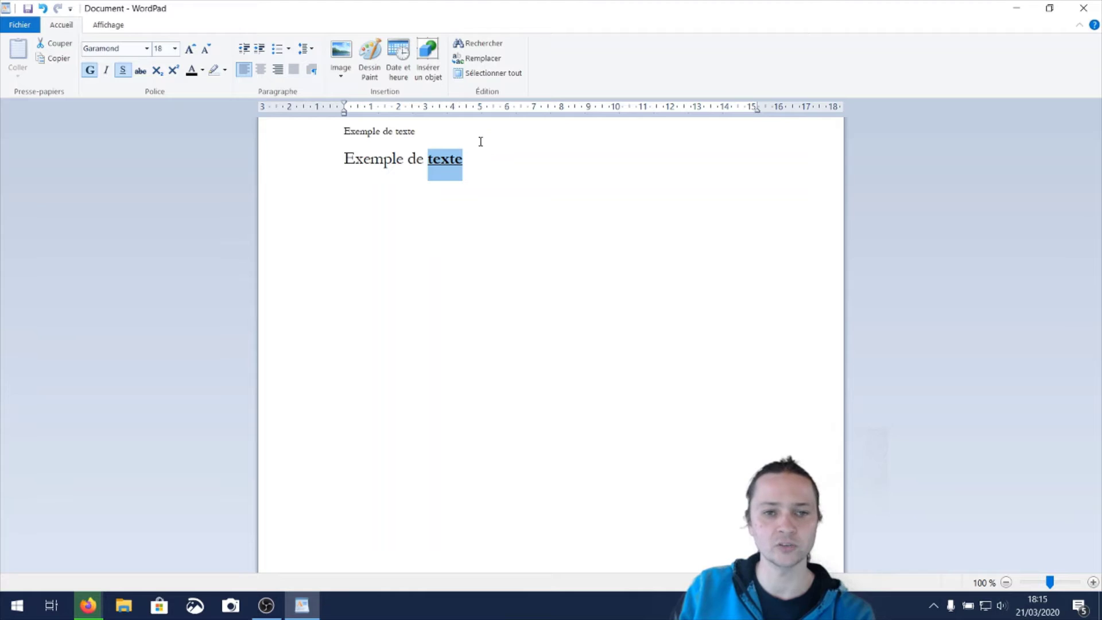
Try subscript and superscript on the selected word "texte", and return it to normal text position
click(157, 70)
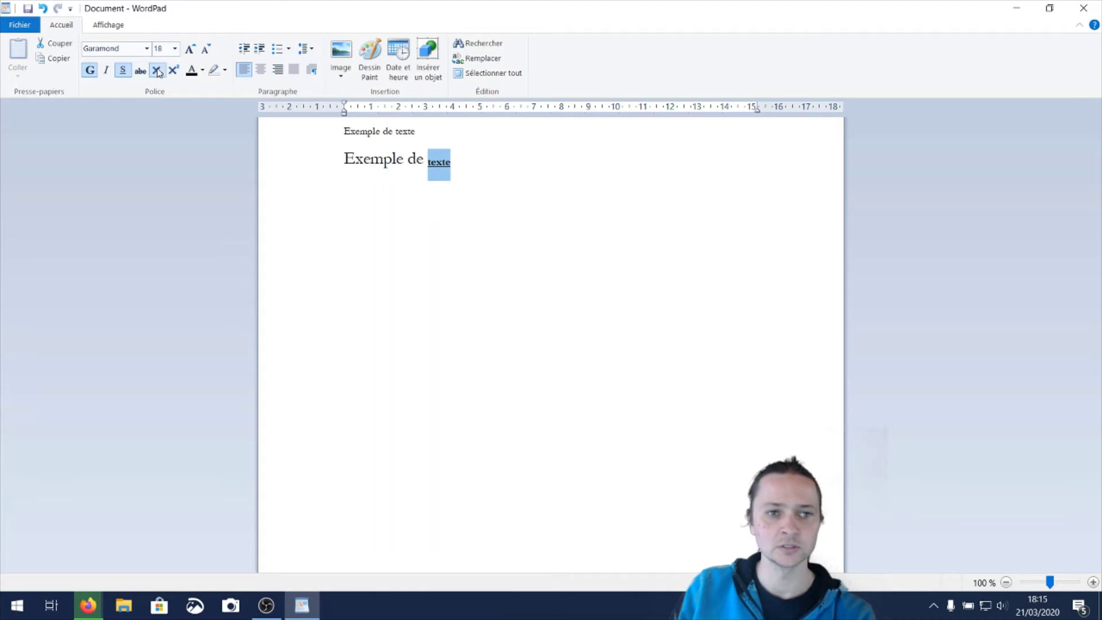
click(172, 70)
click(173, 70)
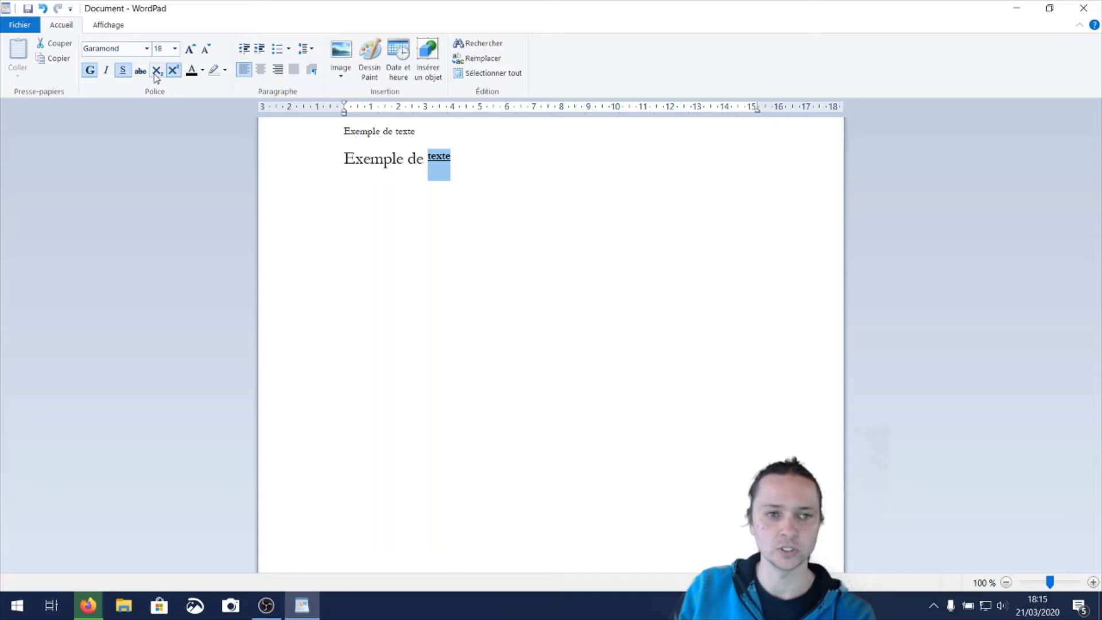
click(172, 71)
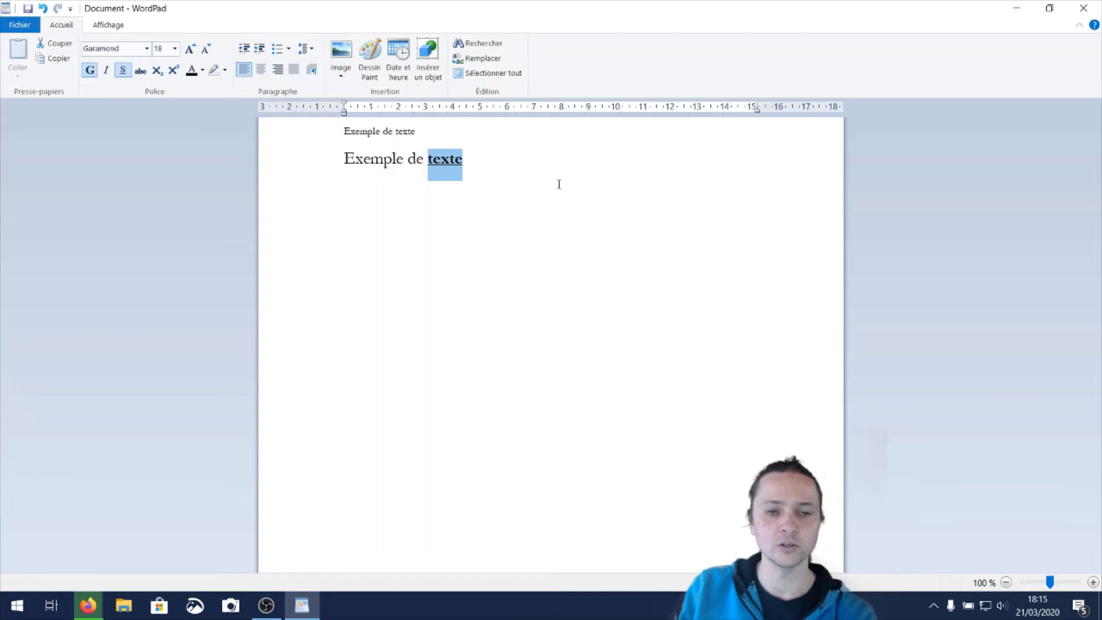
Add a third line reading "1ère" below the second line
click(516, 163)
key(Return)
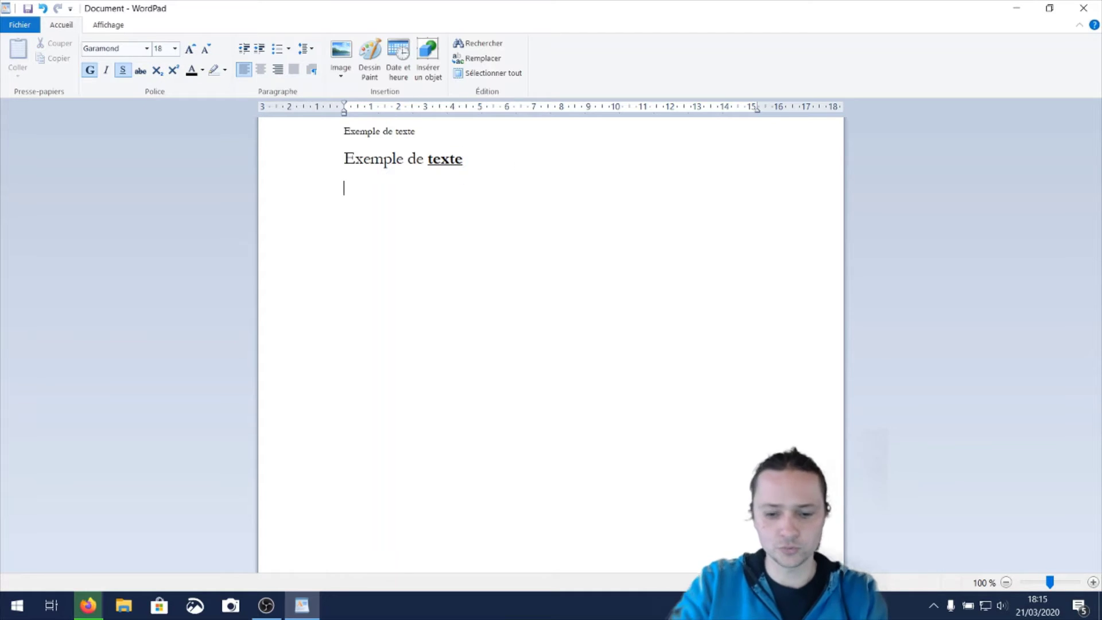
text(1è)
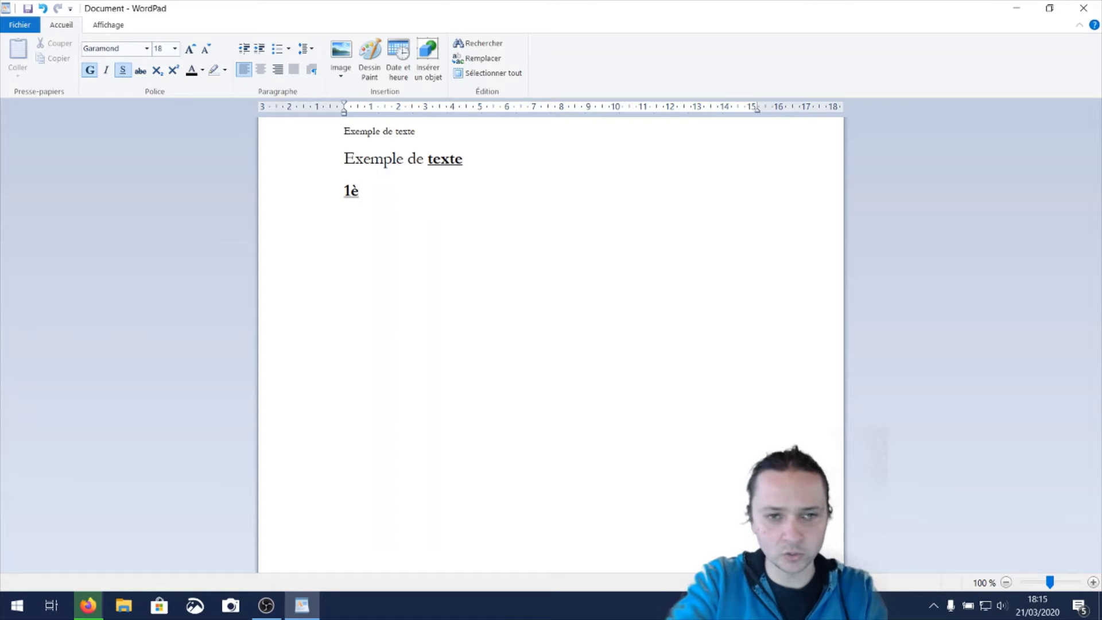
text(re)
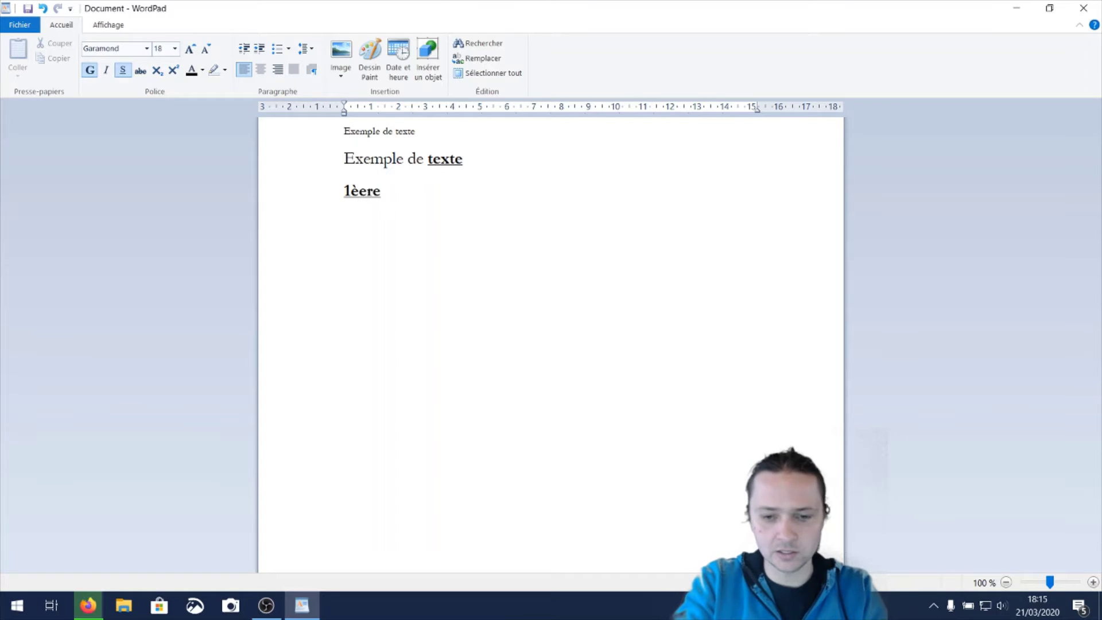
key(BackSpace)
text(e)
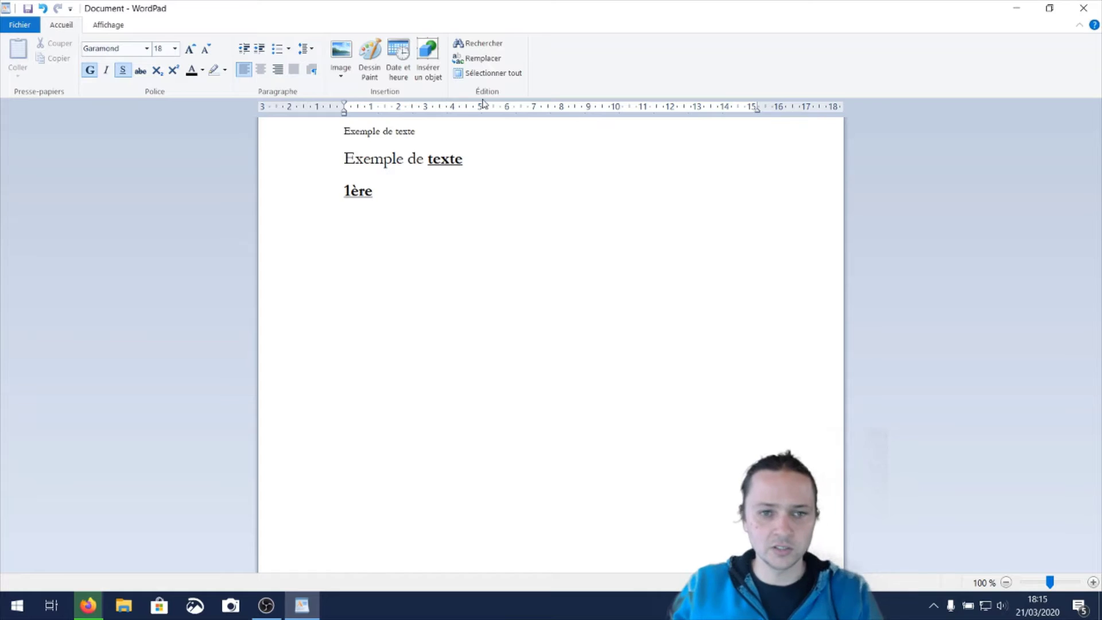
Select only the letters "ère" in the third line and format them as superscript without underline
click(369, 197)
double_click(369, 197)
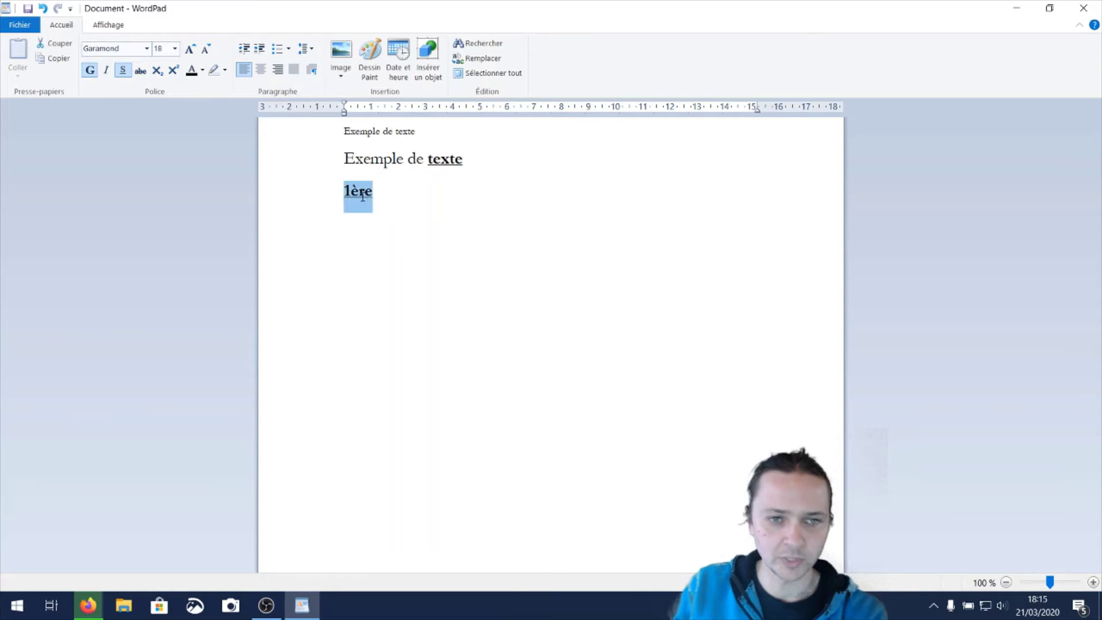
click(370, 197)
key(shift+Left)
key(shift+Left)
double_click(369, 197)
click(373, 197)
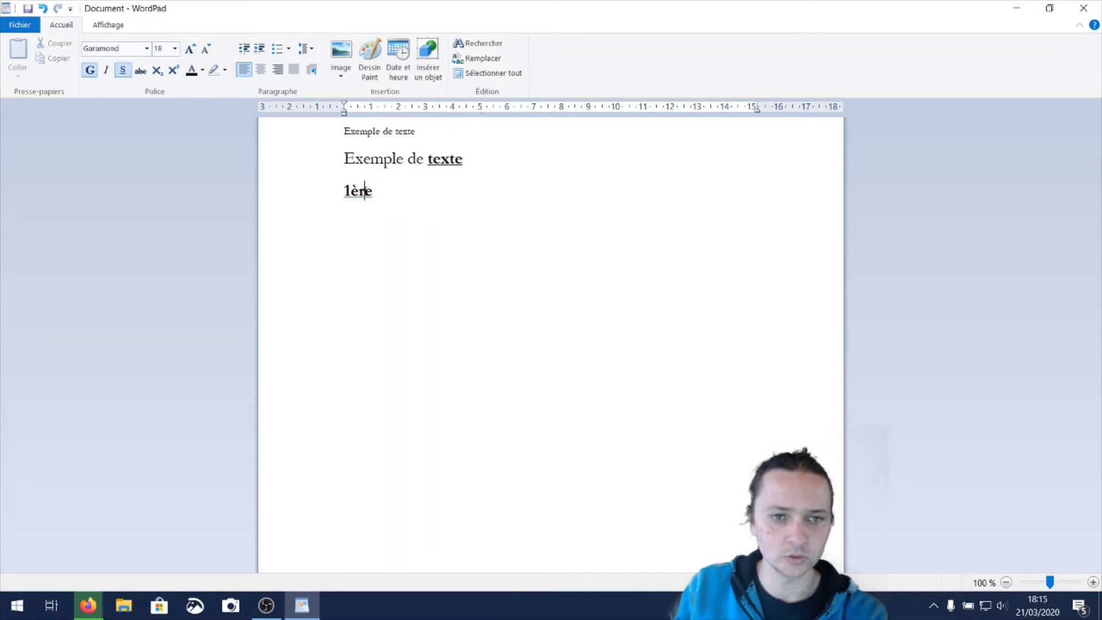
drag(351, 195, 373, 193)
double_click(376, 191)
click(370, 195)
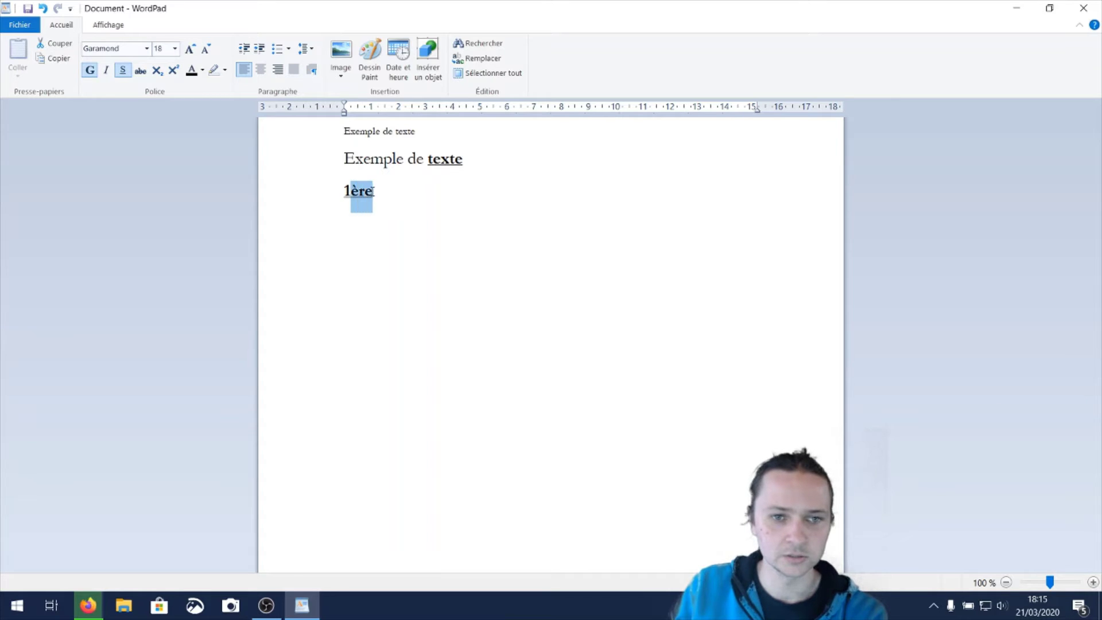
click(173, 70)
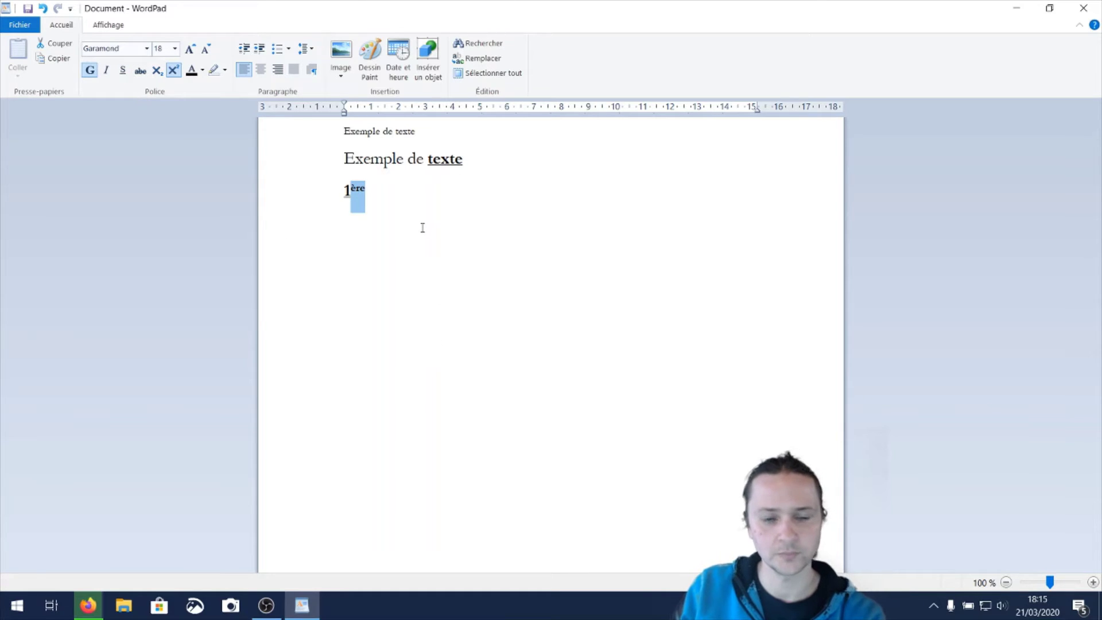
Delete the text "1ère" from the third line
click(390, 197)
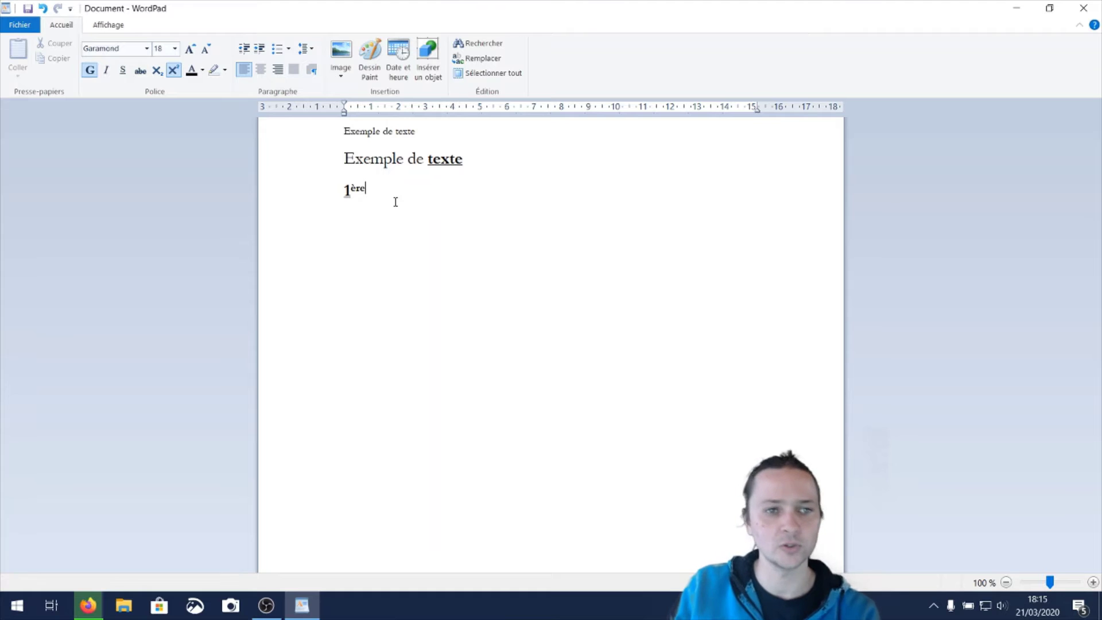
double_click(351, 193)
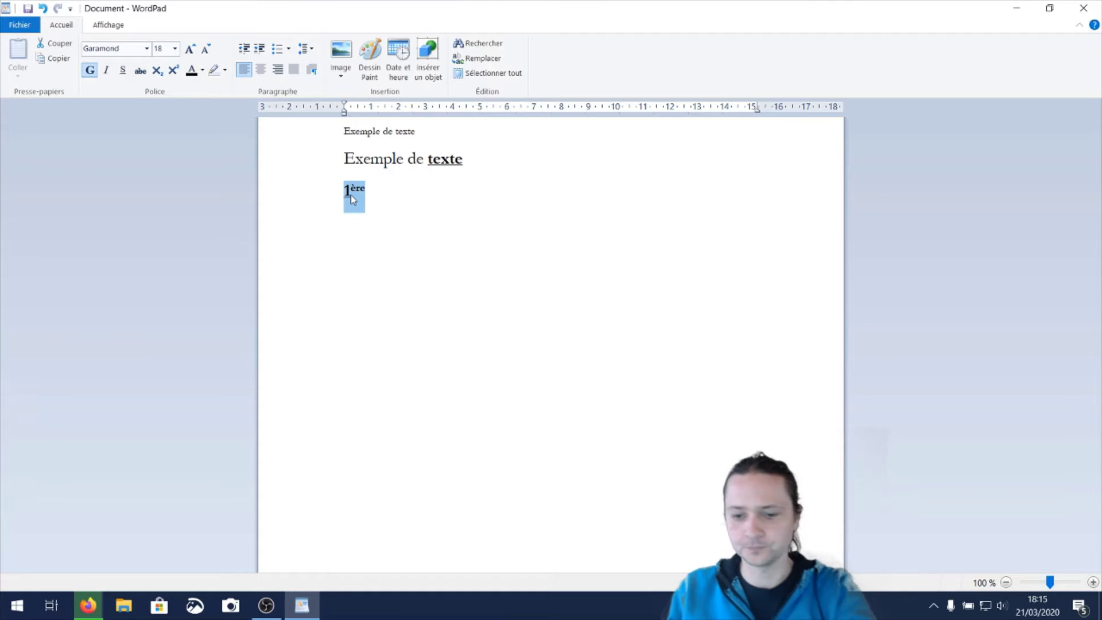
key(BackSpace)
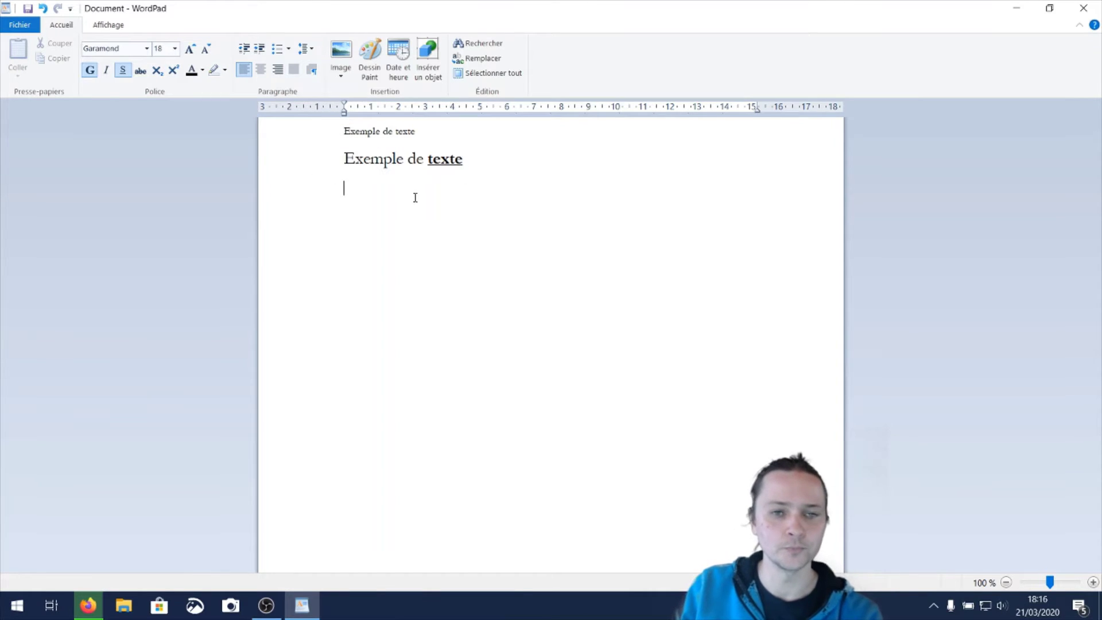
Select the word "Exemple" in the second line and set its font colour to pink from the additional basic colours
drag(402, 161, 343, 161)
click(202, 70)
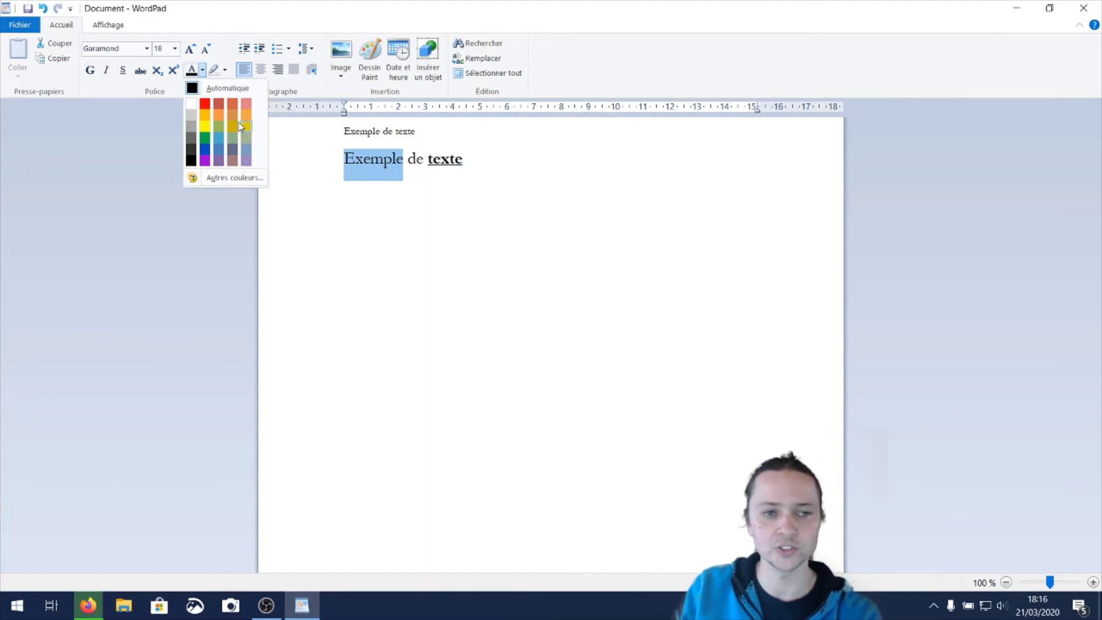
click(211, 180)
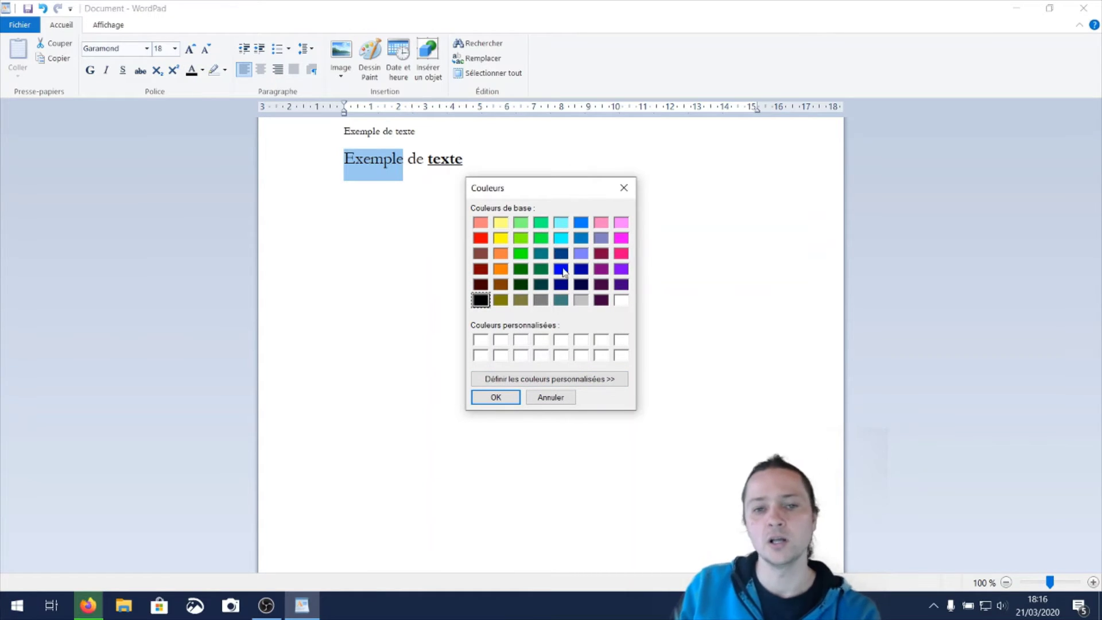
click(600, 225)
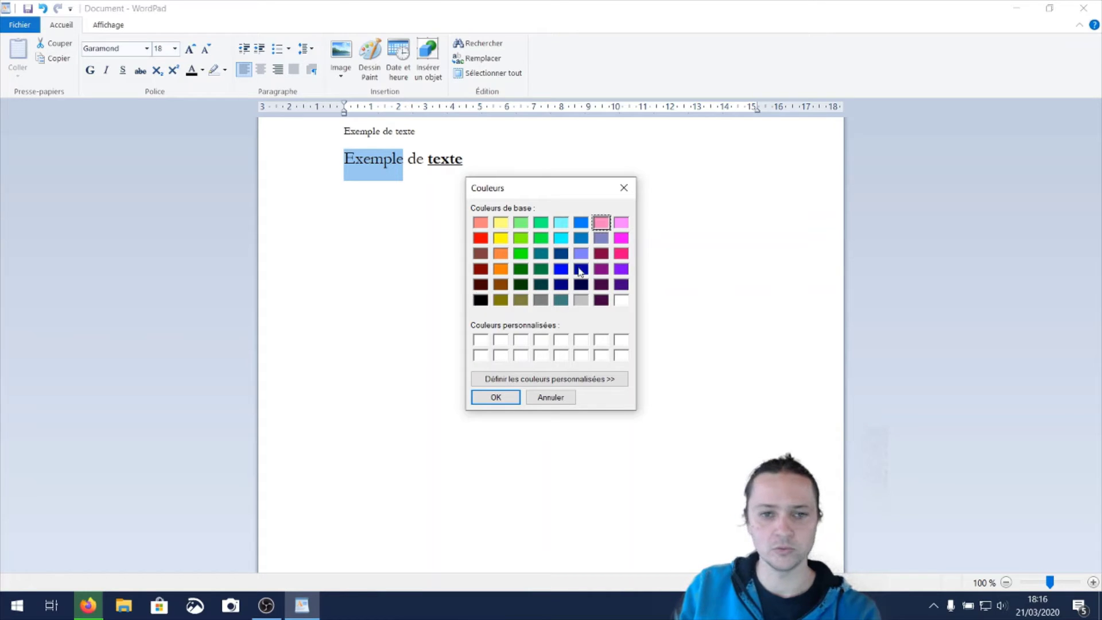
click(500, 397)
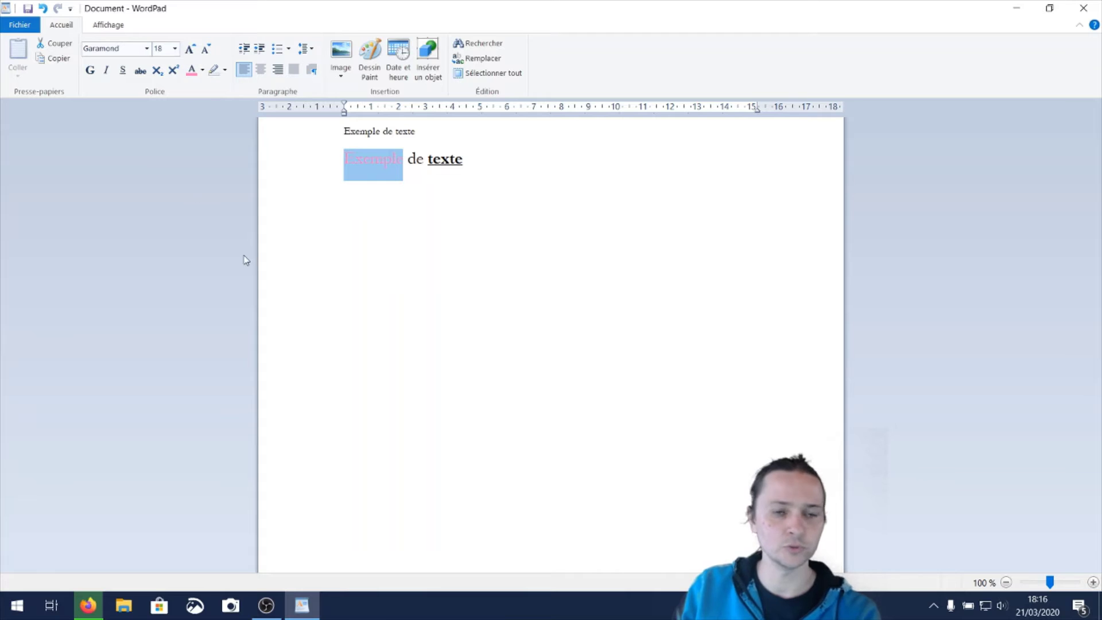
Change the font colour of the word "Exemple" in the second line to red and deselect it
click(203, 70)
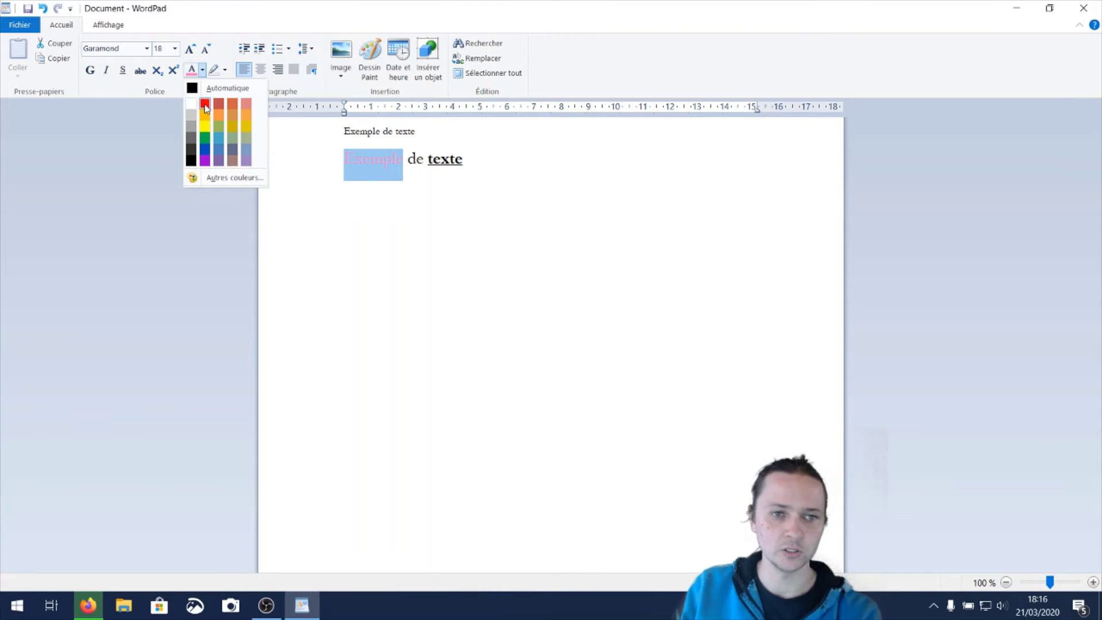
click(205, 103)
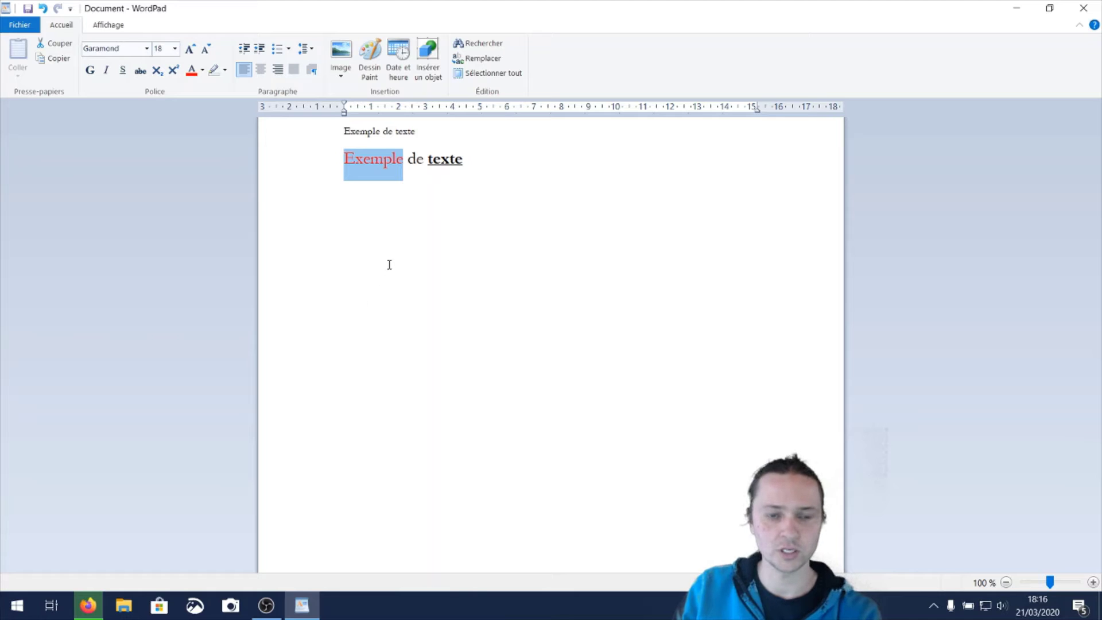
click(424, 194)
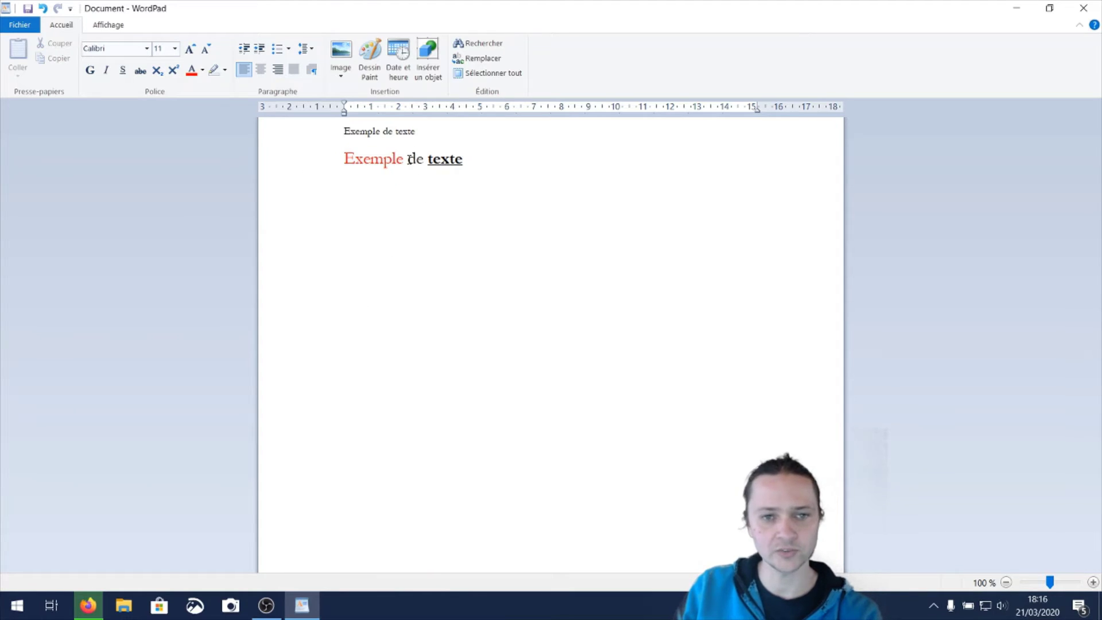
Highlight the word "de" in the second line in yellow and place the cursor on the empty line below
drag(409, 158, 425, 159)
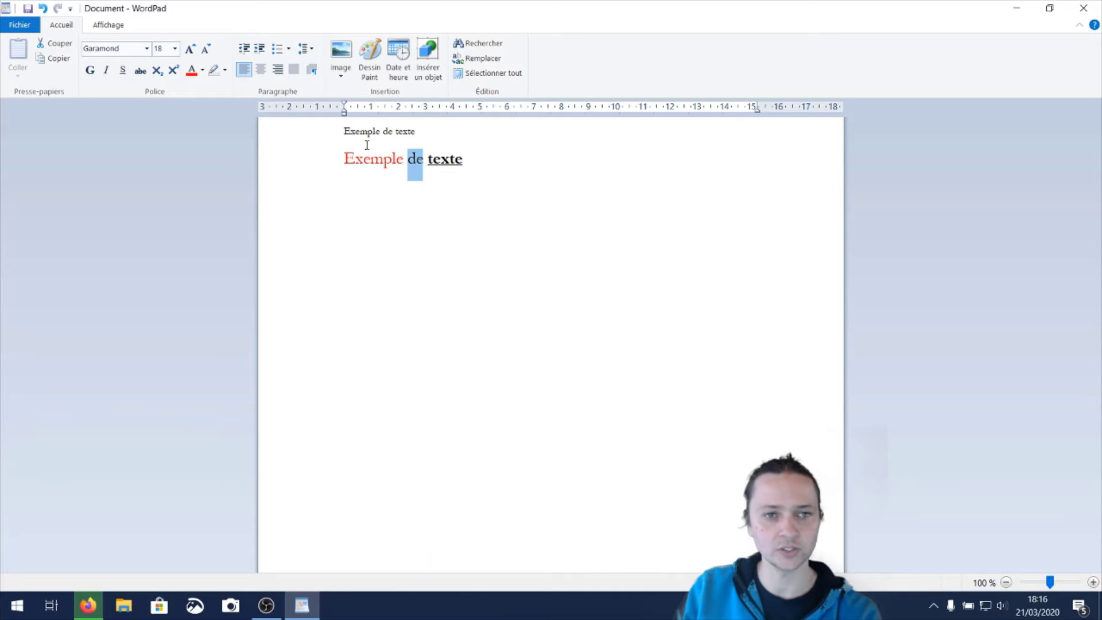
click(225, 70)
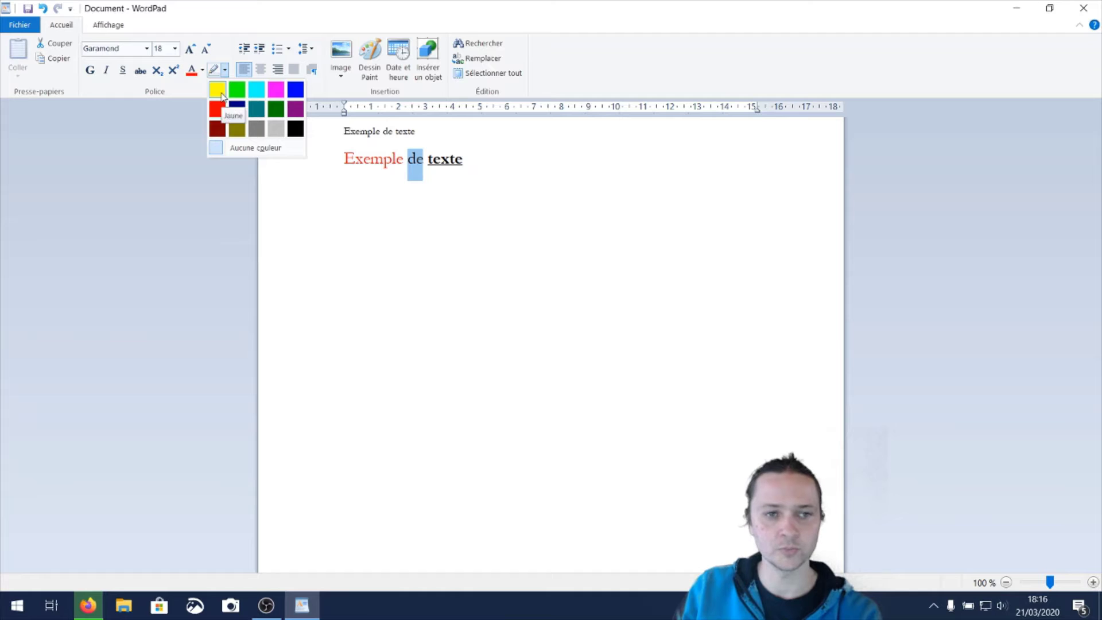
click(221, 92)
click(415, 244)
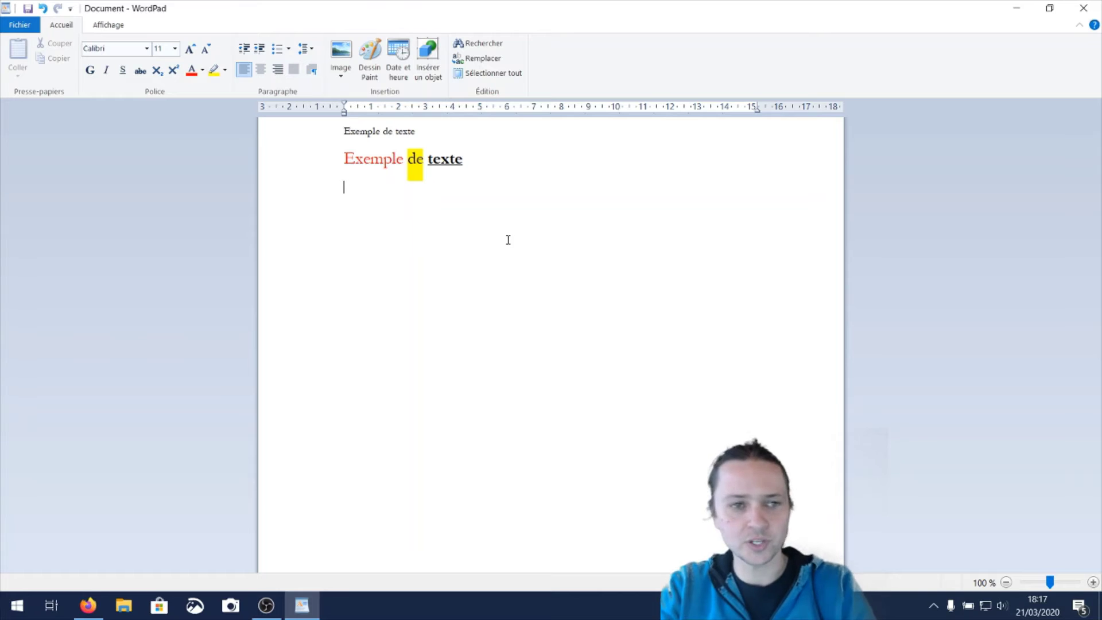
Set the font size to 18 and write "Je tape un texte pour vous montrez un exemple de paragraphe" on the third line
click(175, 48)
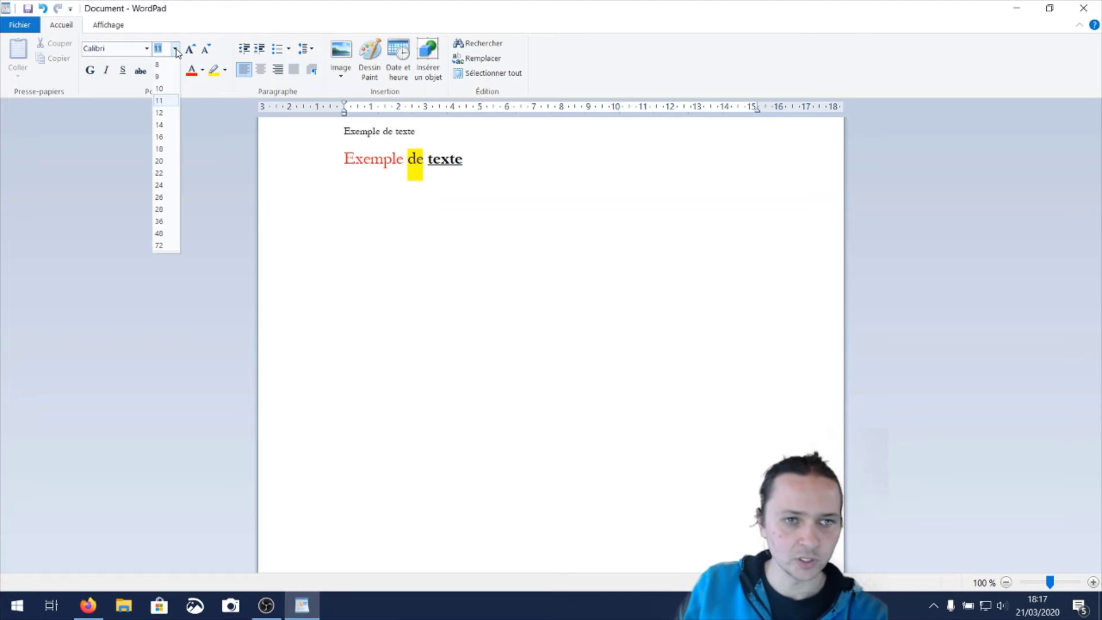
click(163, 148)
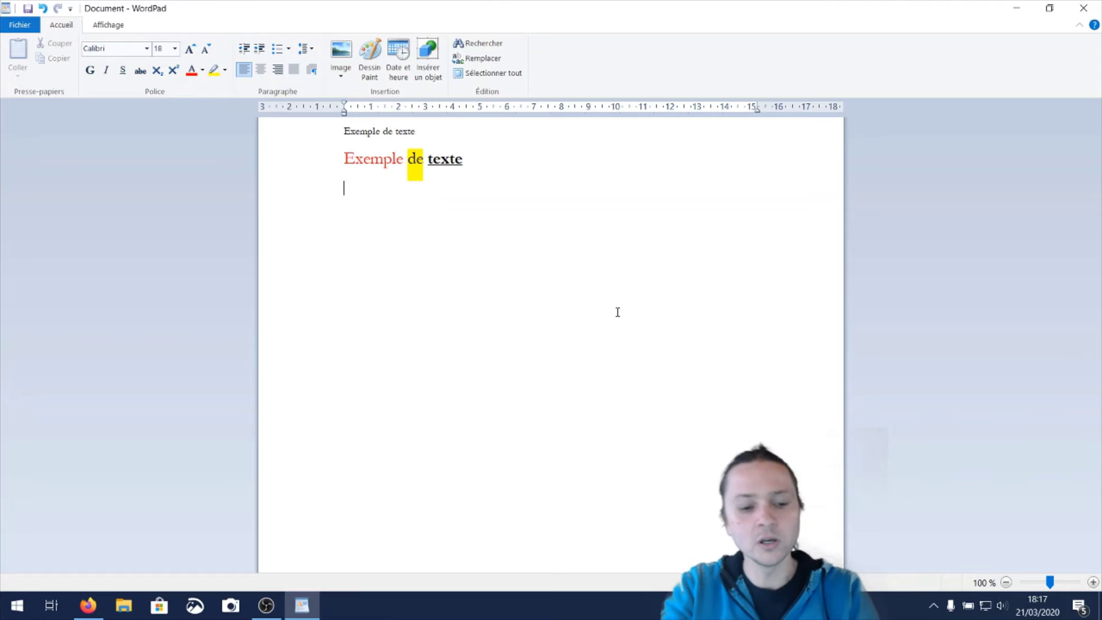
text(J)
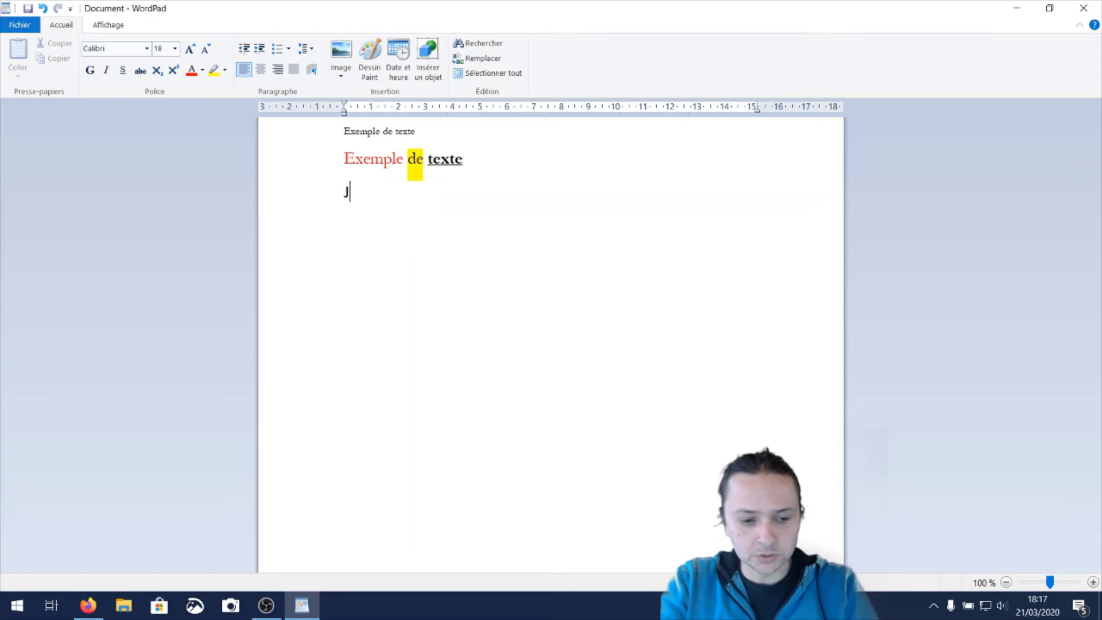
text(e tape u)
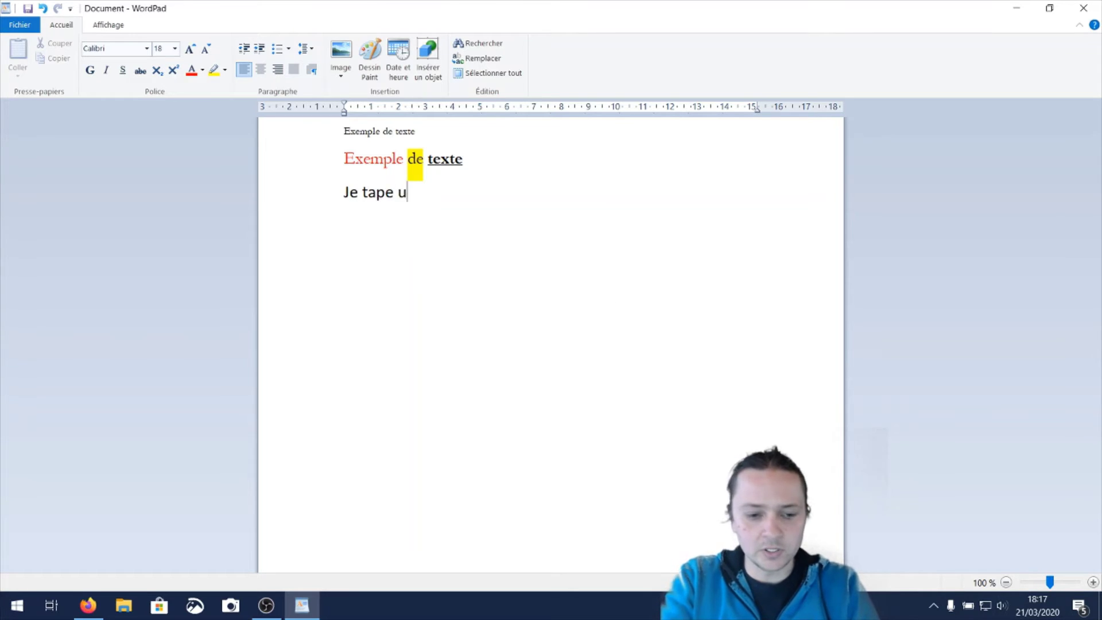
text(n texte p)
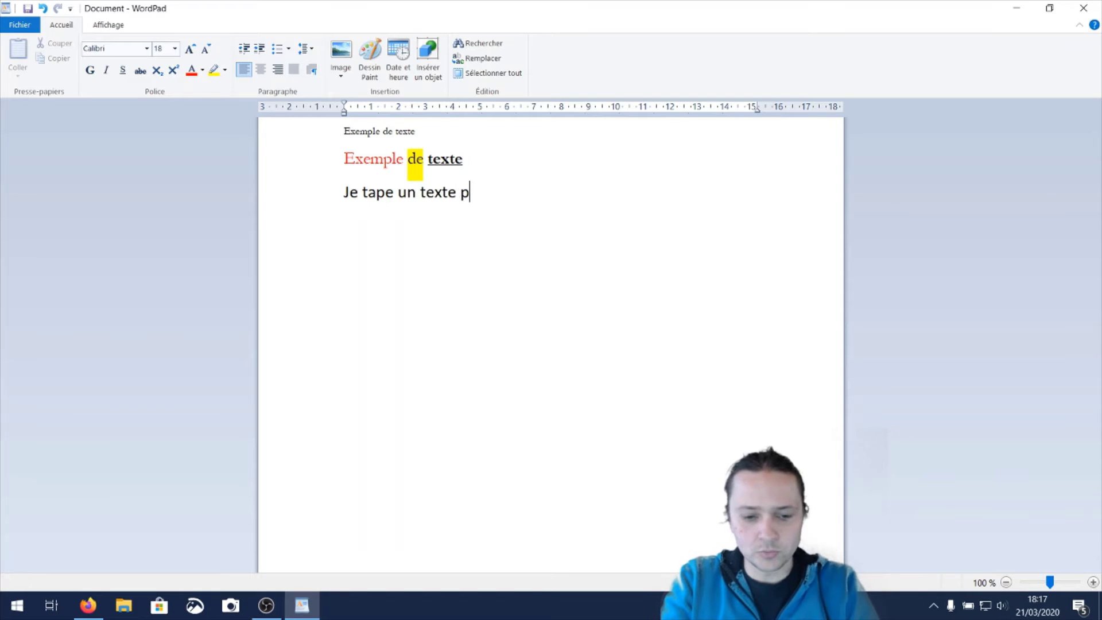
text(our vous )
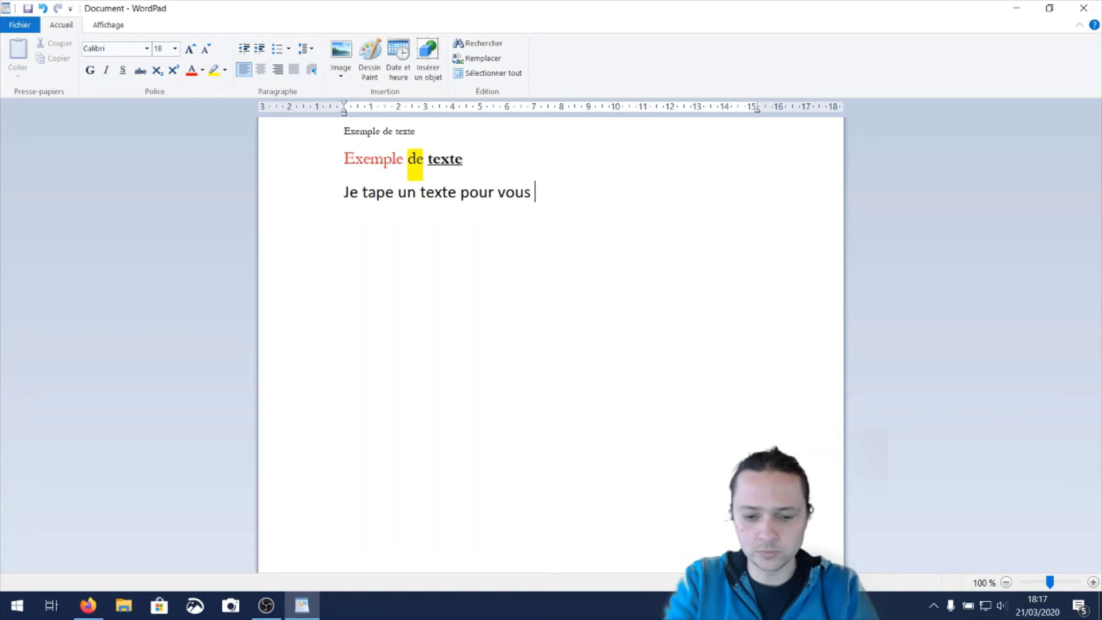
text(montrez u)
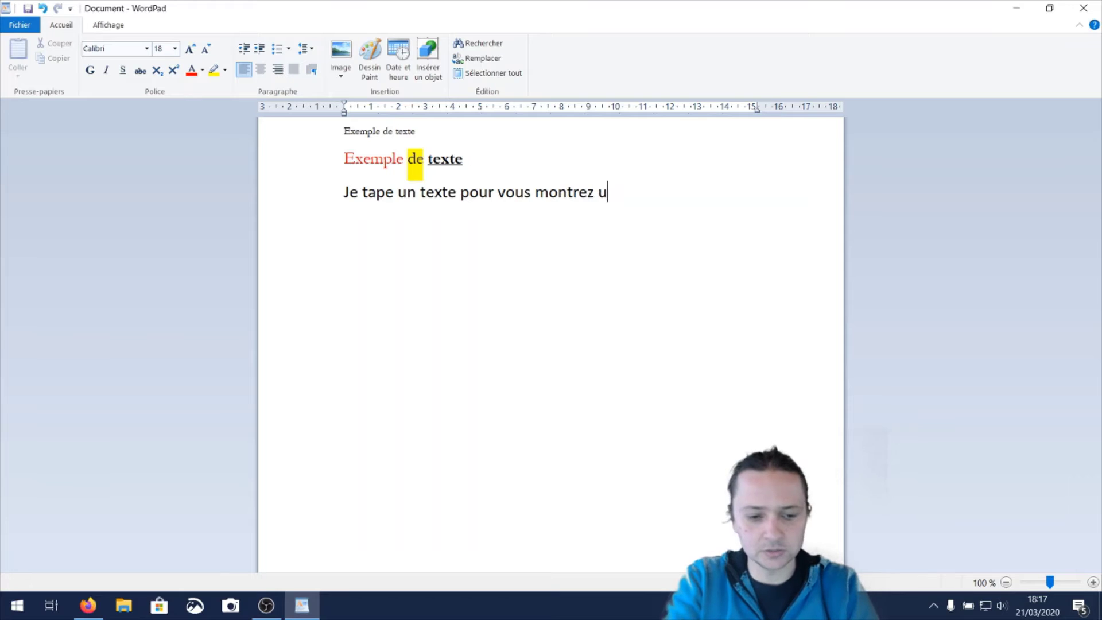
text(n exemple de)
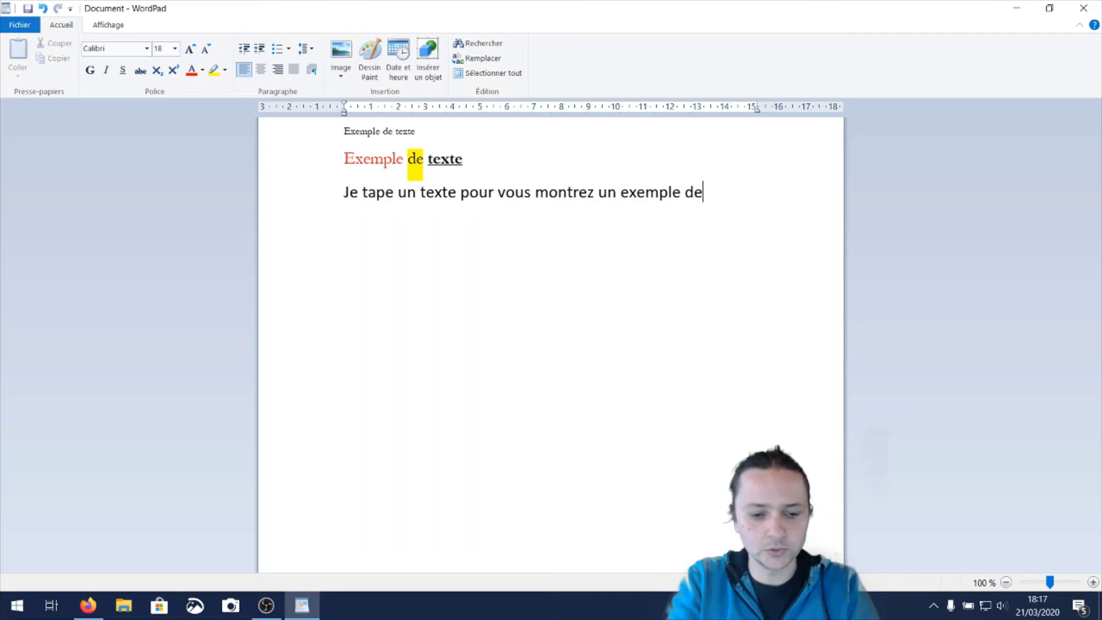
text( paragraphe)
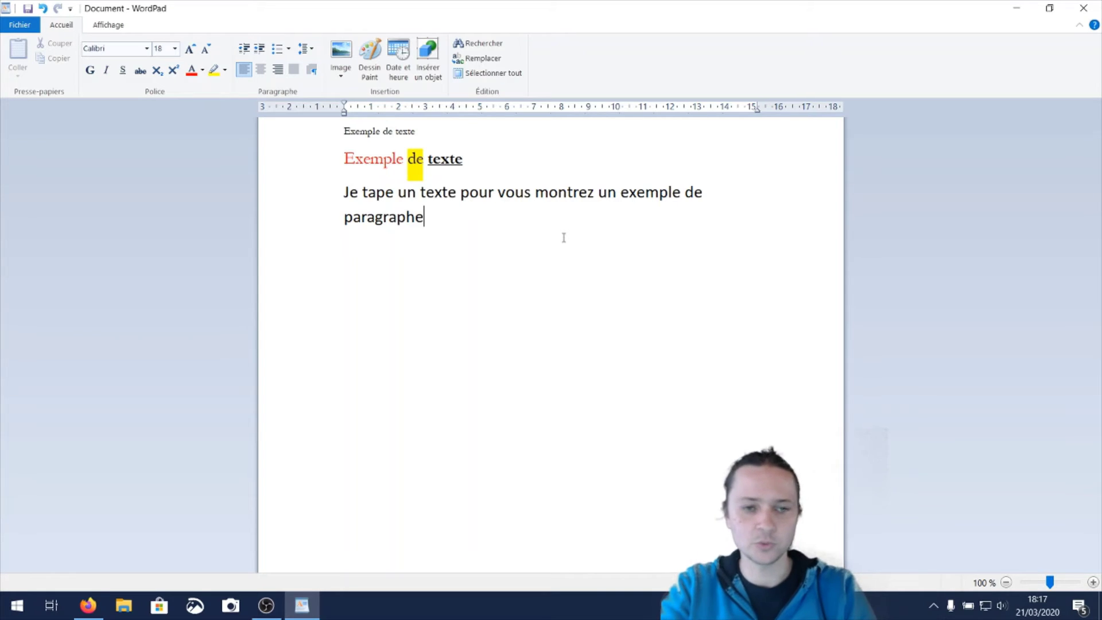
Continue the paragraph with ", un paragraphe s'arrête quand je passe à la ligne en appuyant sur la touche entrée." and start a new line
text(, )
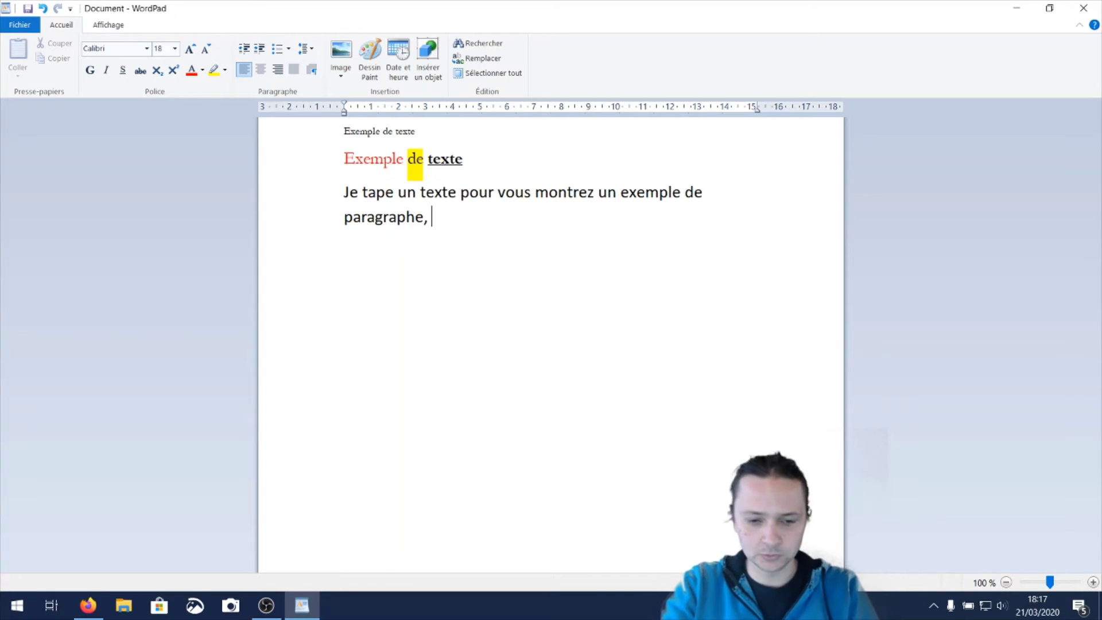
text(u)
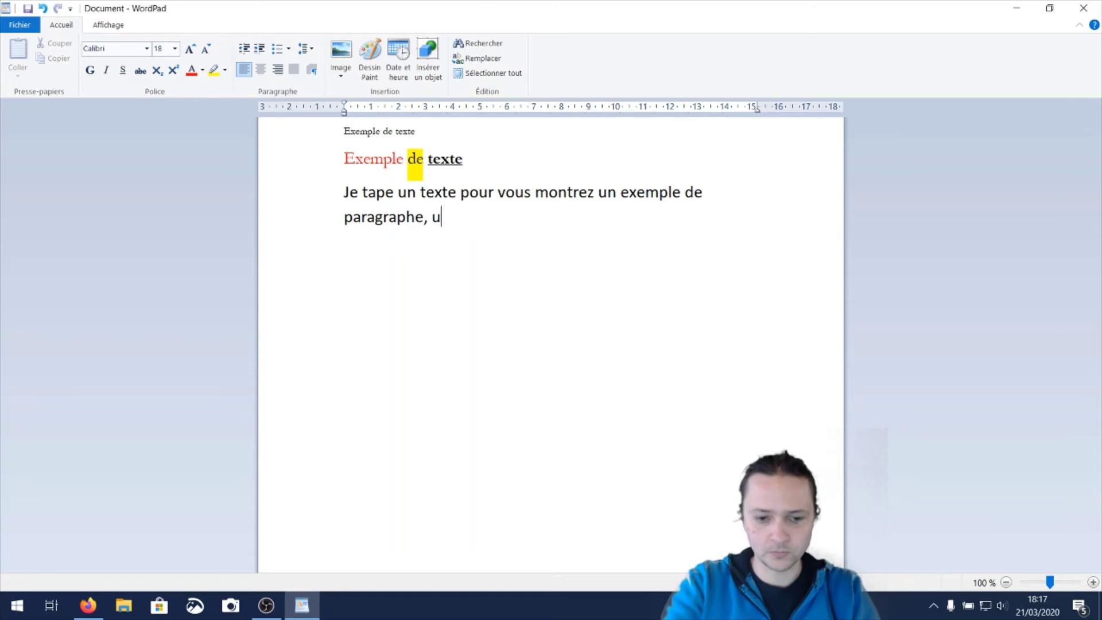
text(n para)
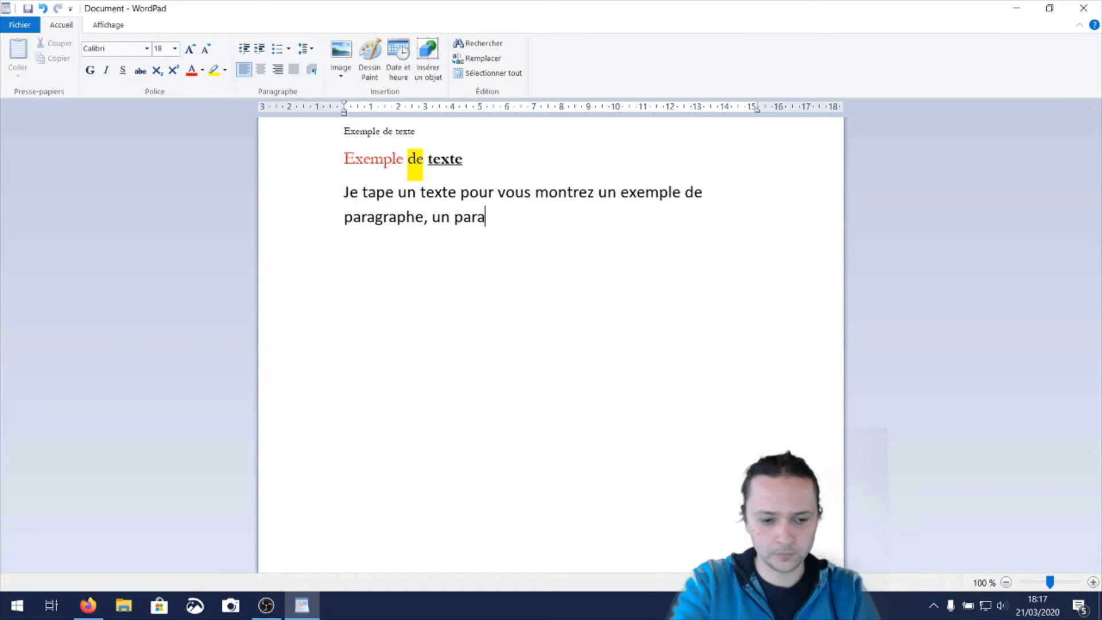
text(graphe )
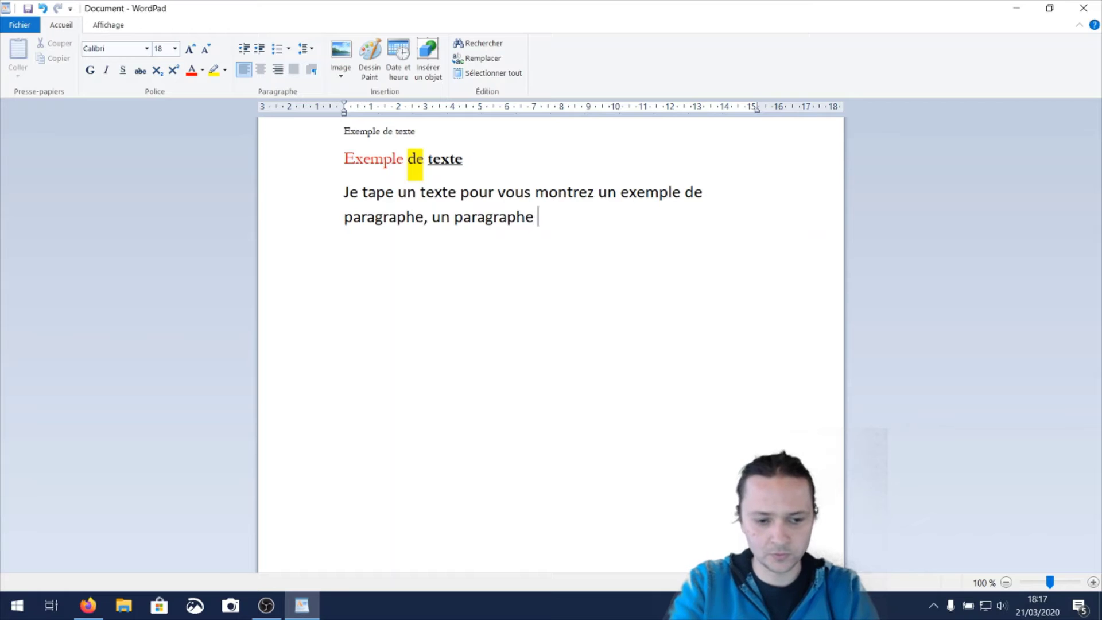
text(s'arr)
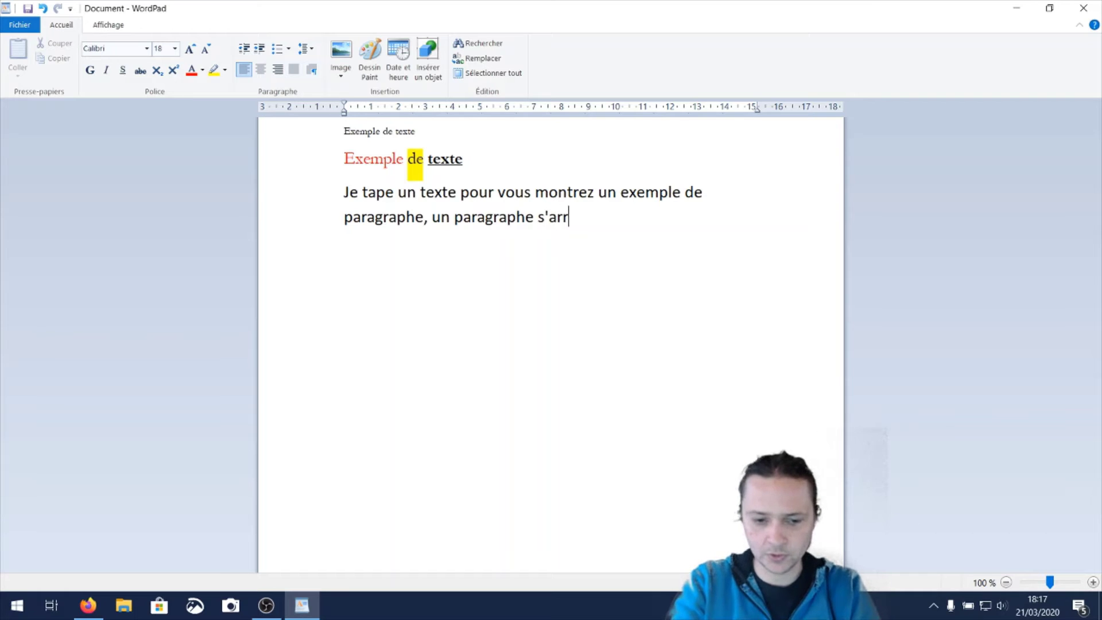
text(ête q)
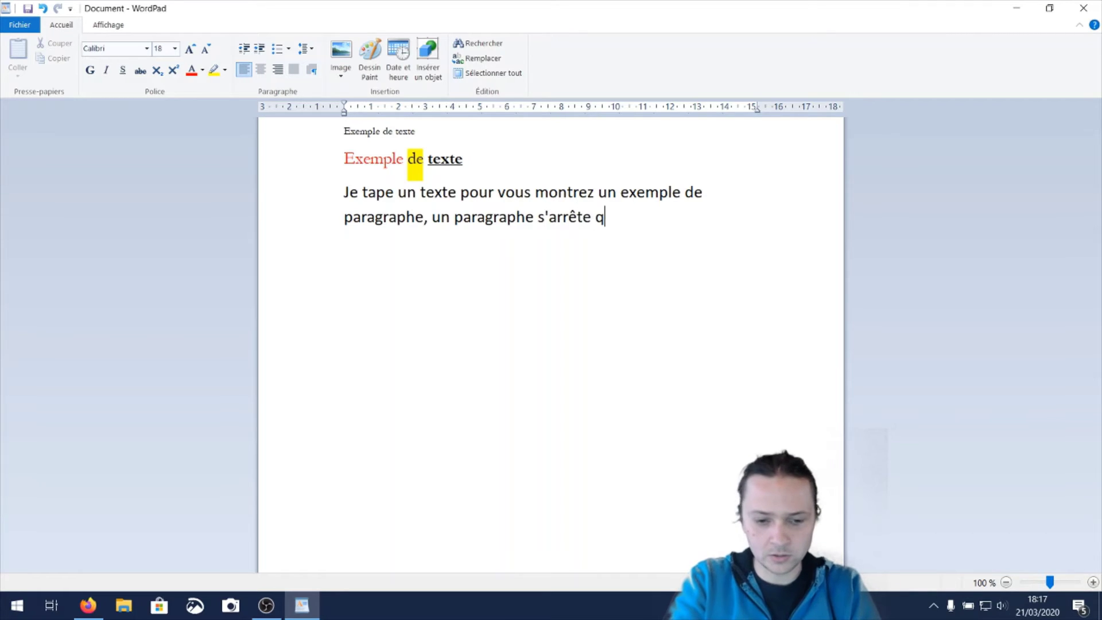
text(uand je pass)
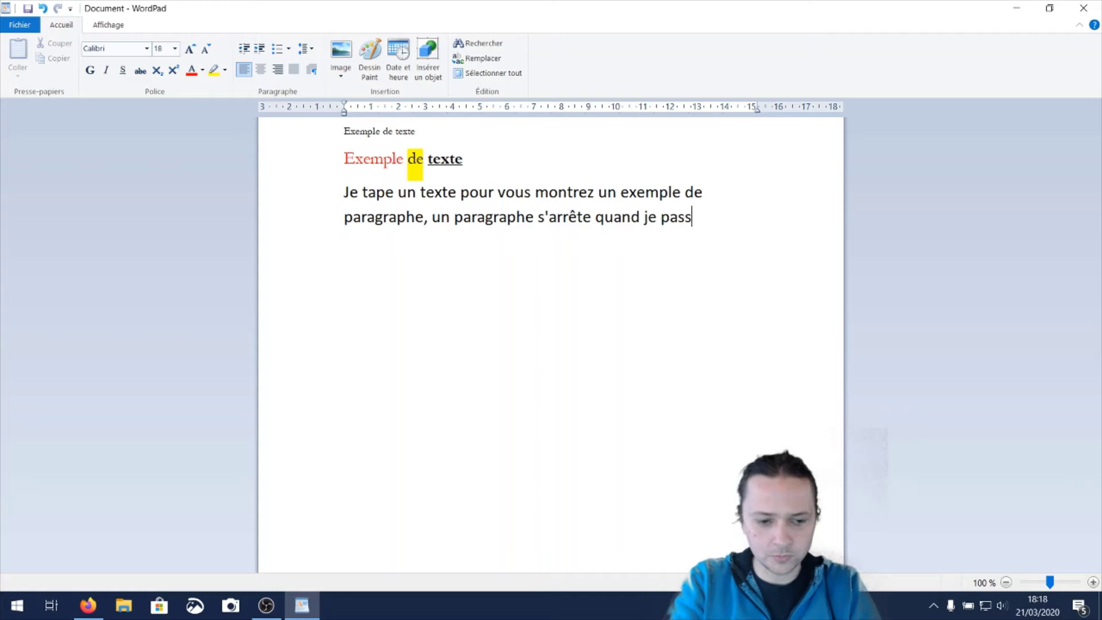
text(e à la lig)
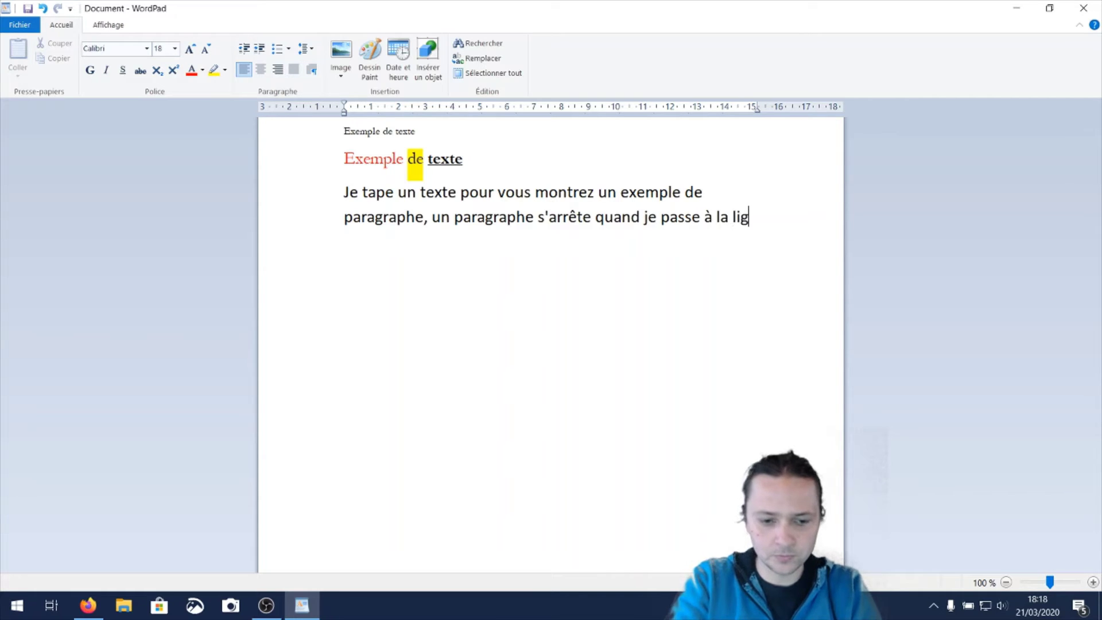
text(ne en )
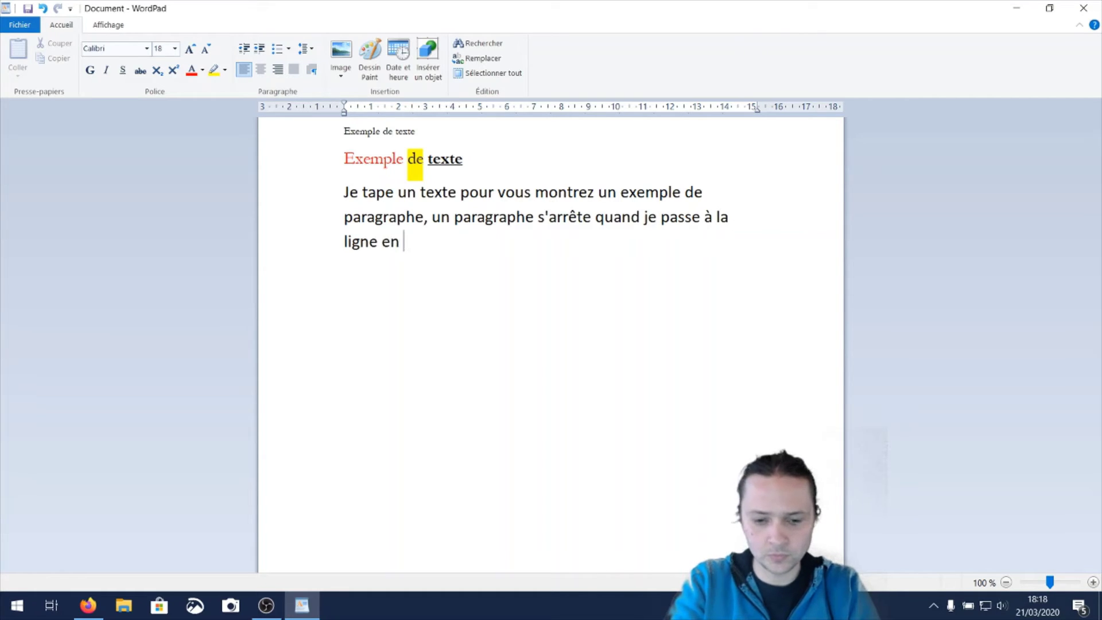
text(appuyan)
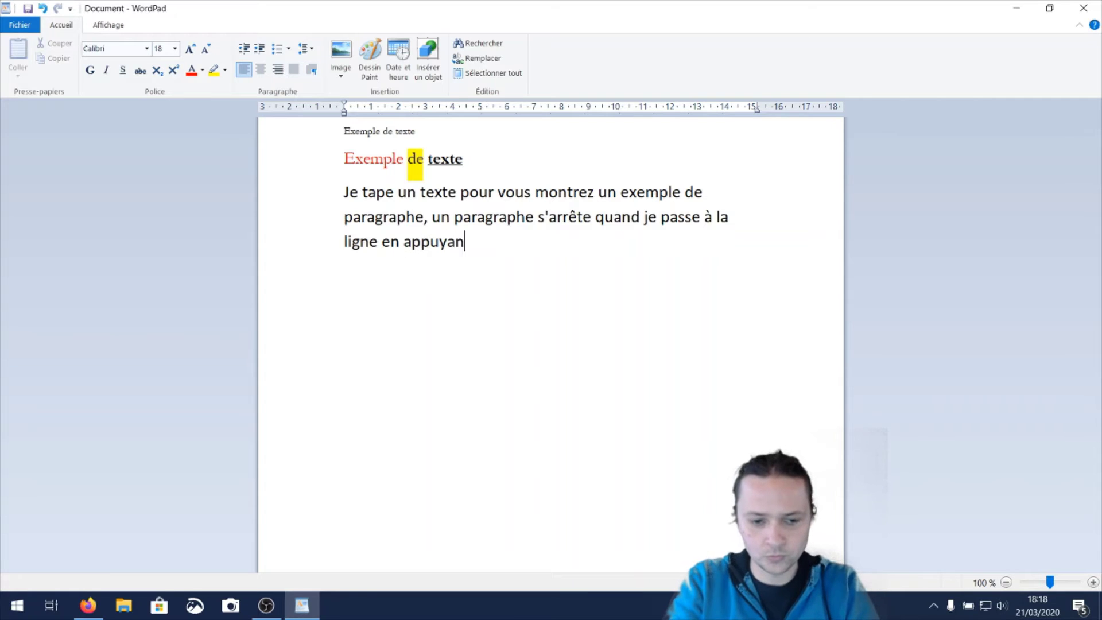
text(t sur la )
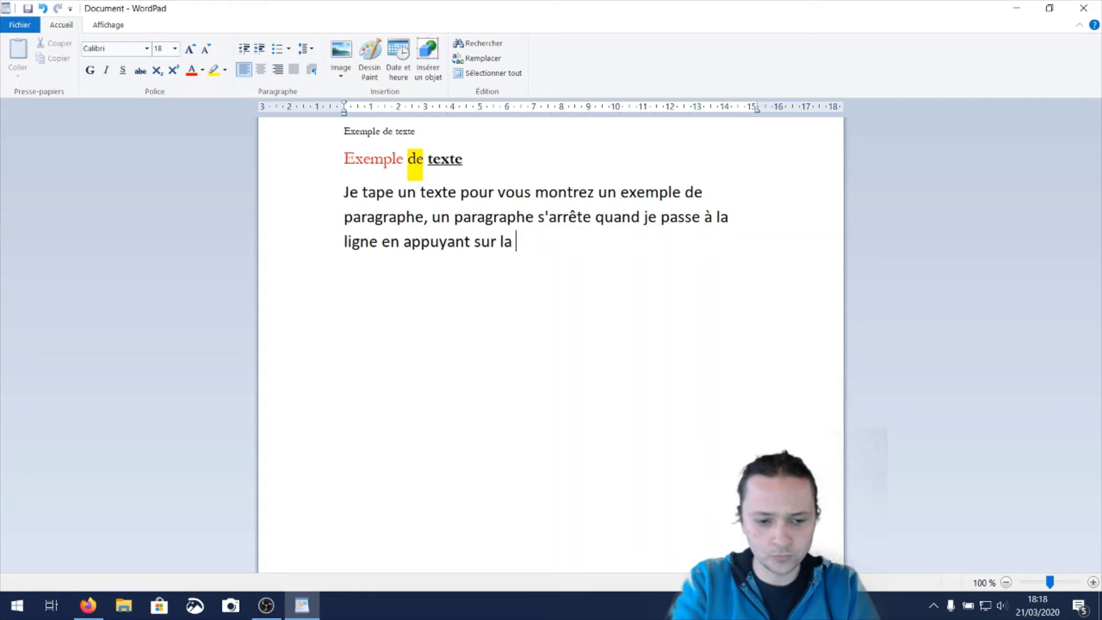
text(touche entrée.)
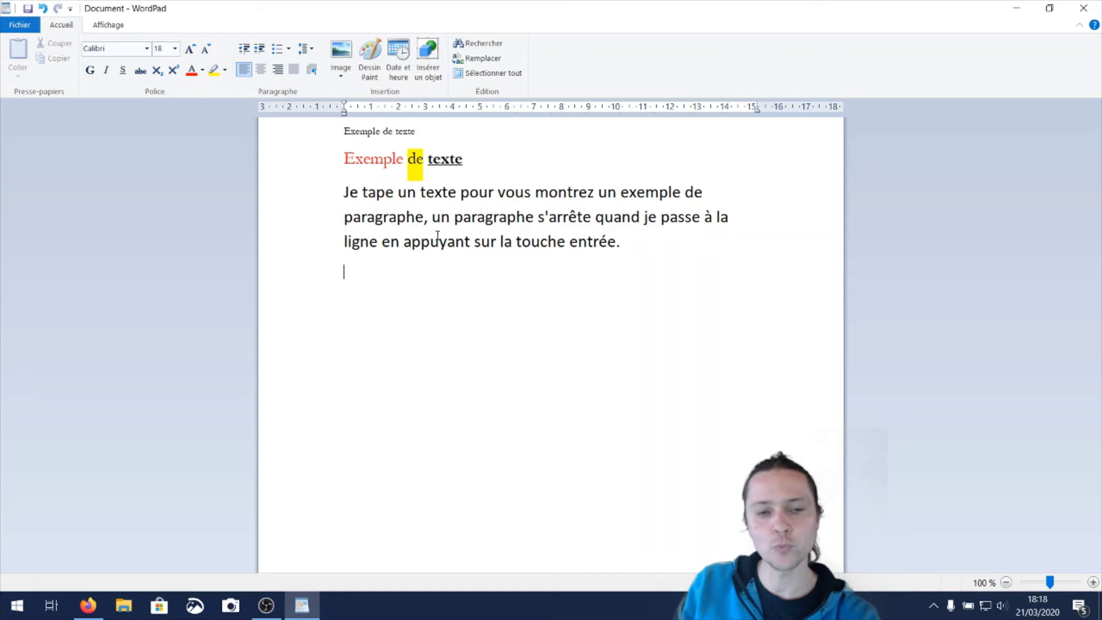
Select the whole sample paragraph, deselect it, and place the cursor inside its second line
drag(343, 198, 477, 266)
click(476, 267)
click(486, 221)
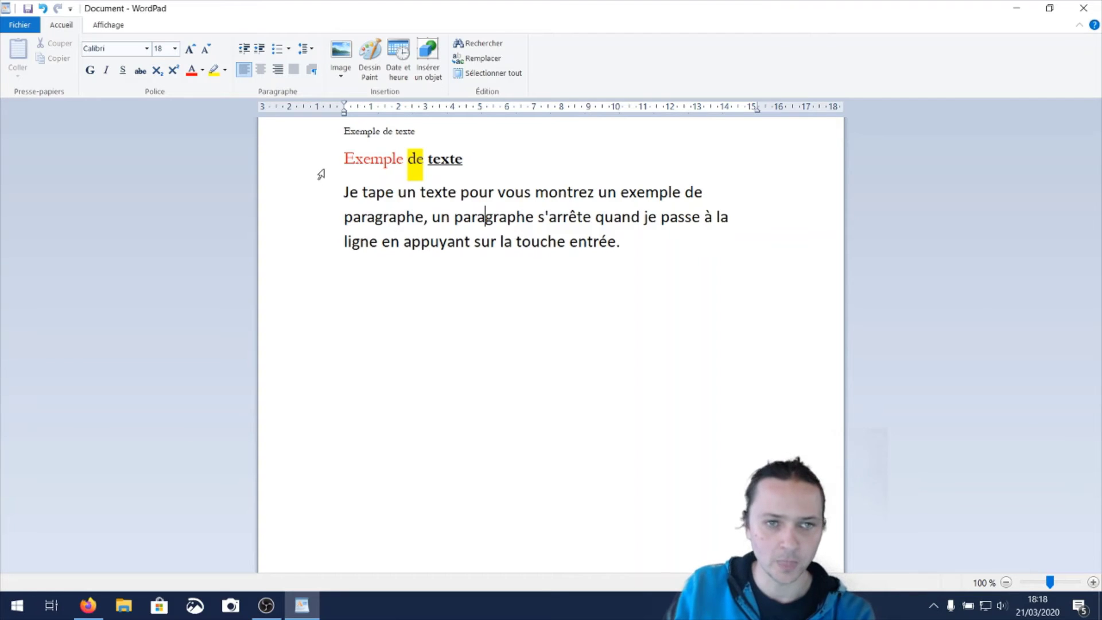
Try centred, right and justified alignment on the sample paragraph and return it to left alignment
click(261, 70)
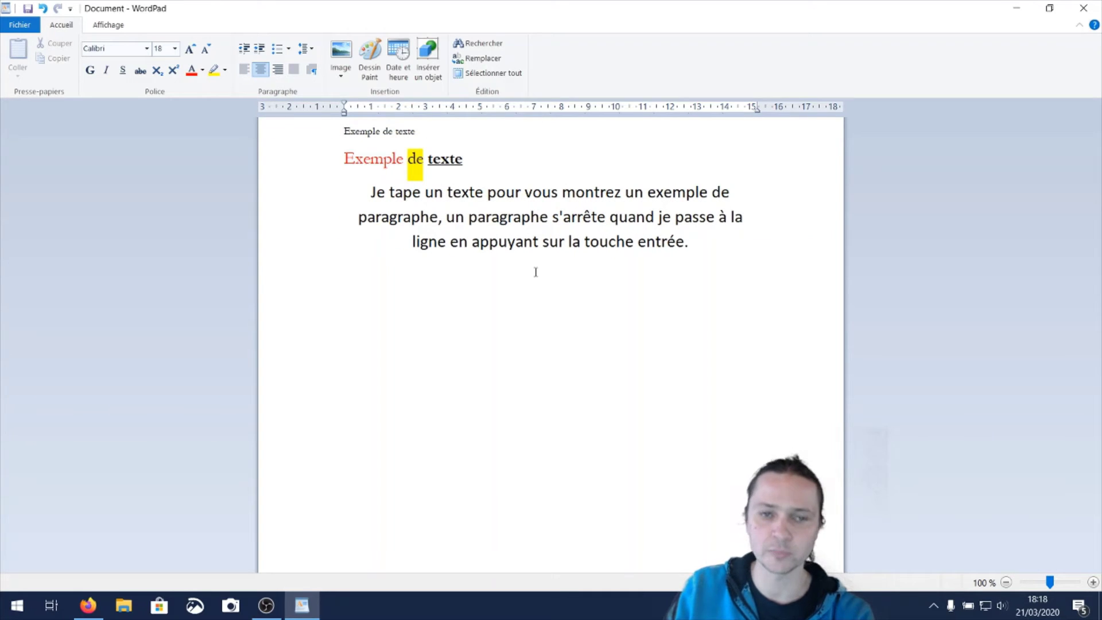
click(278, 70)
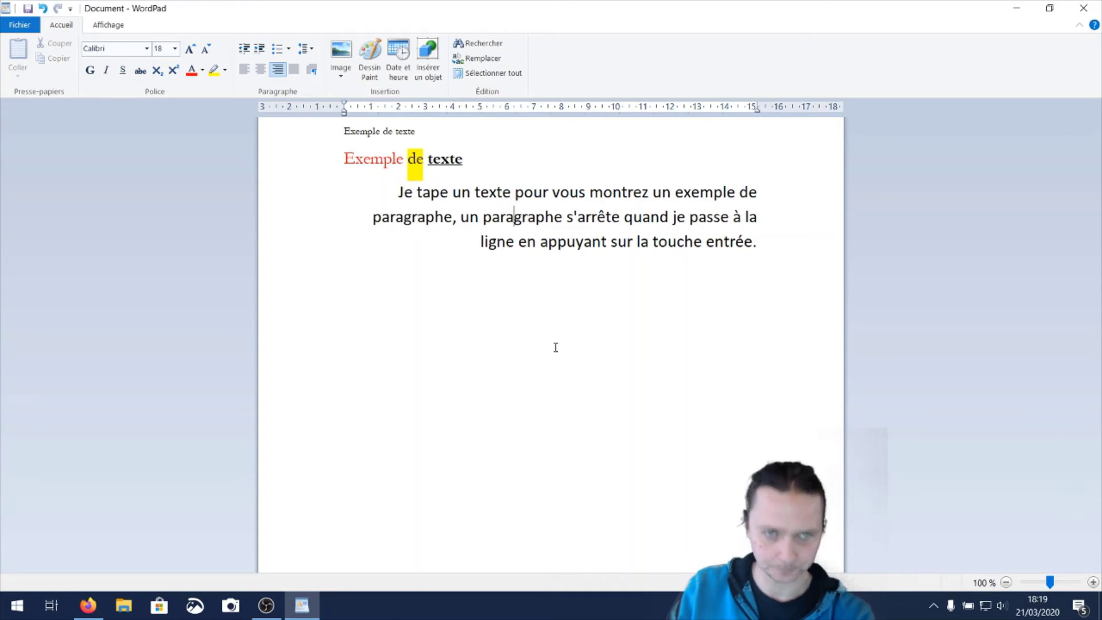
click(294, 71)
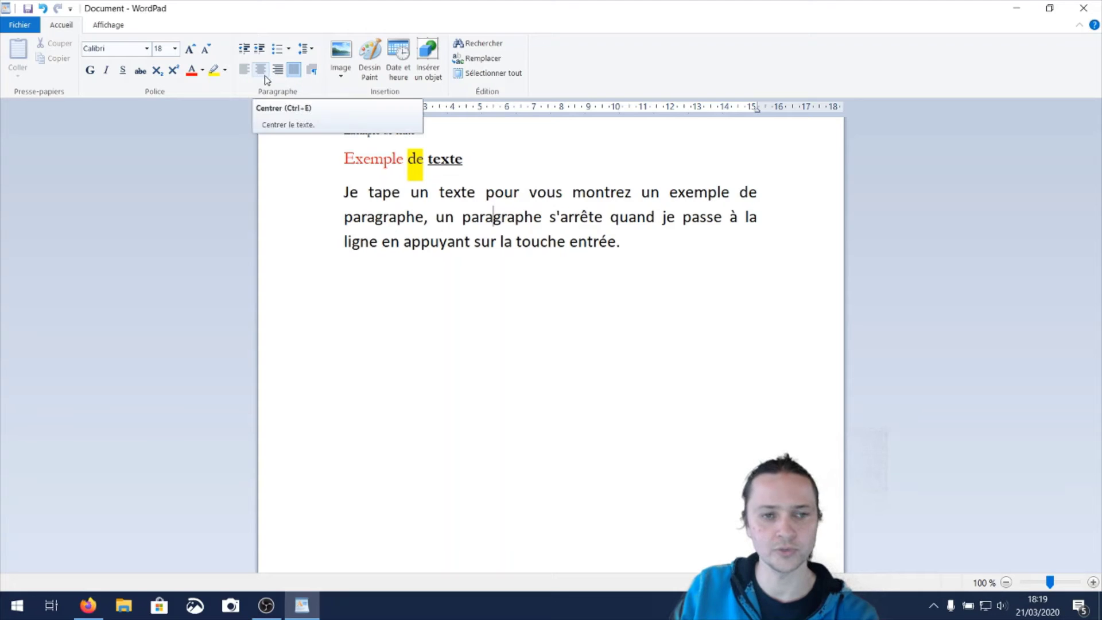
click(243, 69)
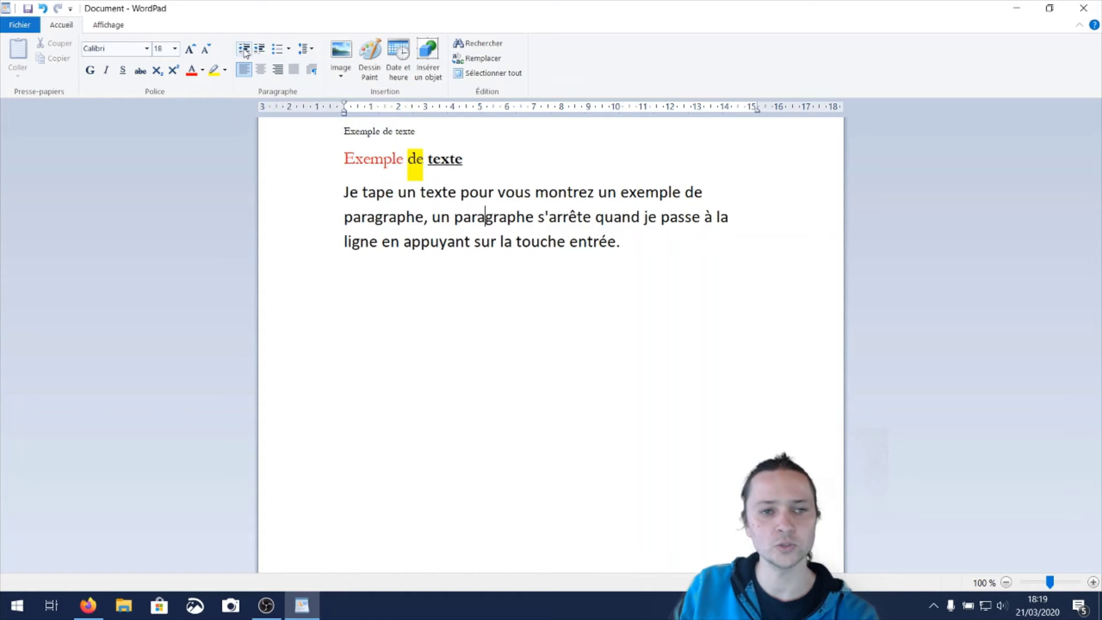
Increase the sample paragraph's indent by two levels and decrease it by two levels again
click(259, 48)
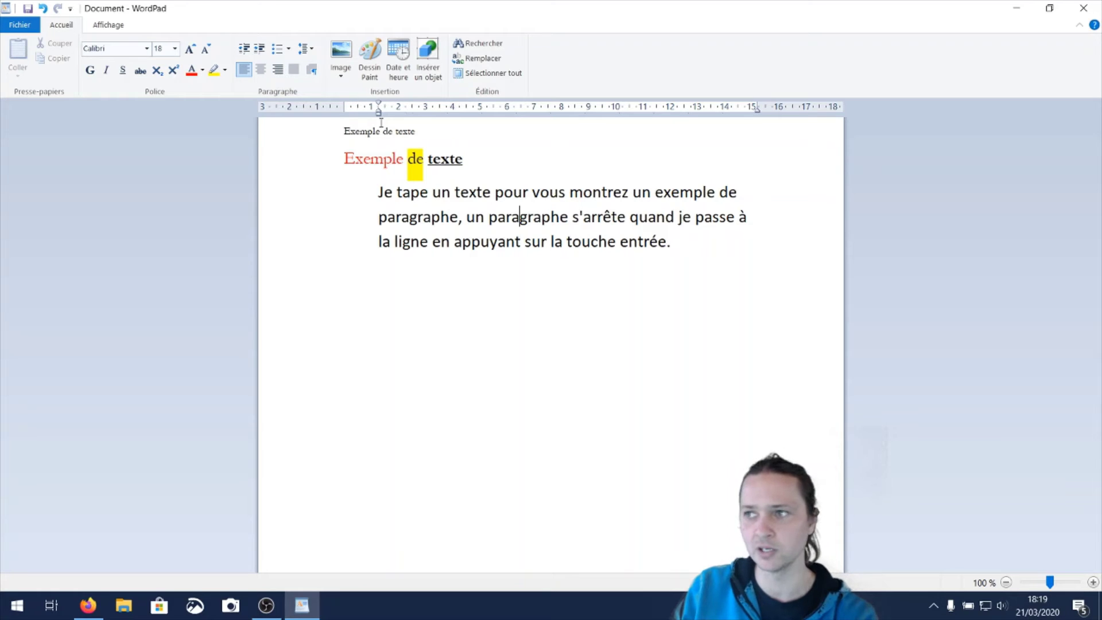
click(259, 49)
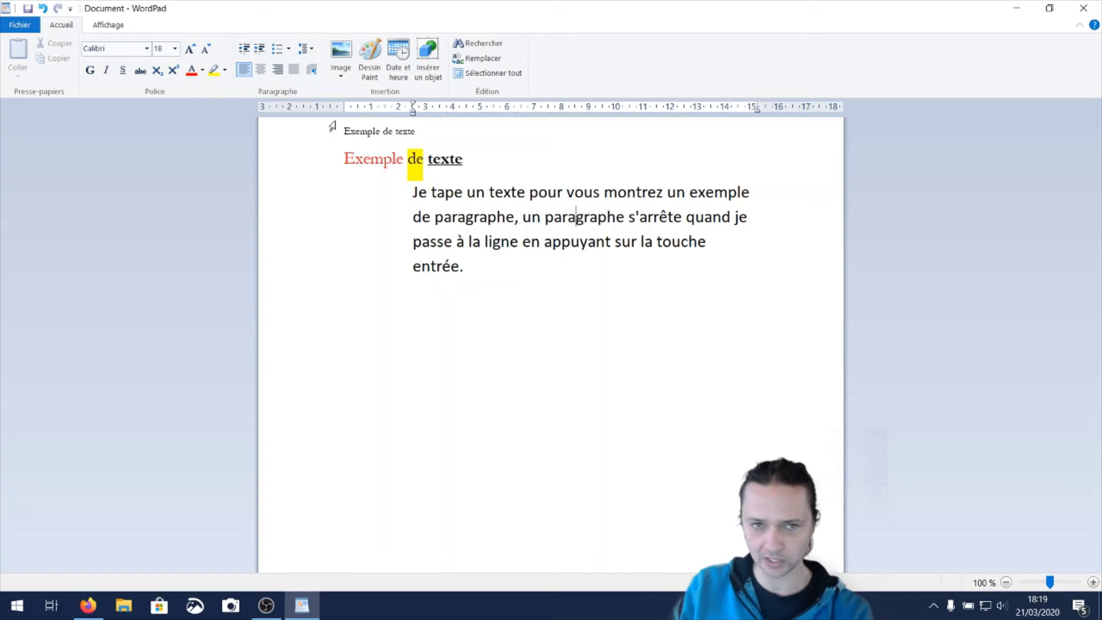
click(249, 52)
click(249, 53)
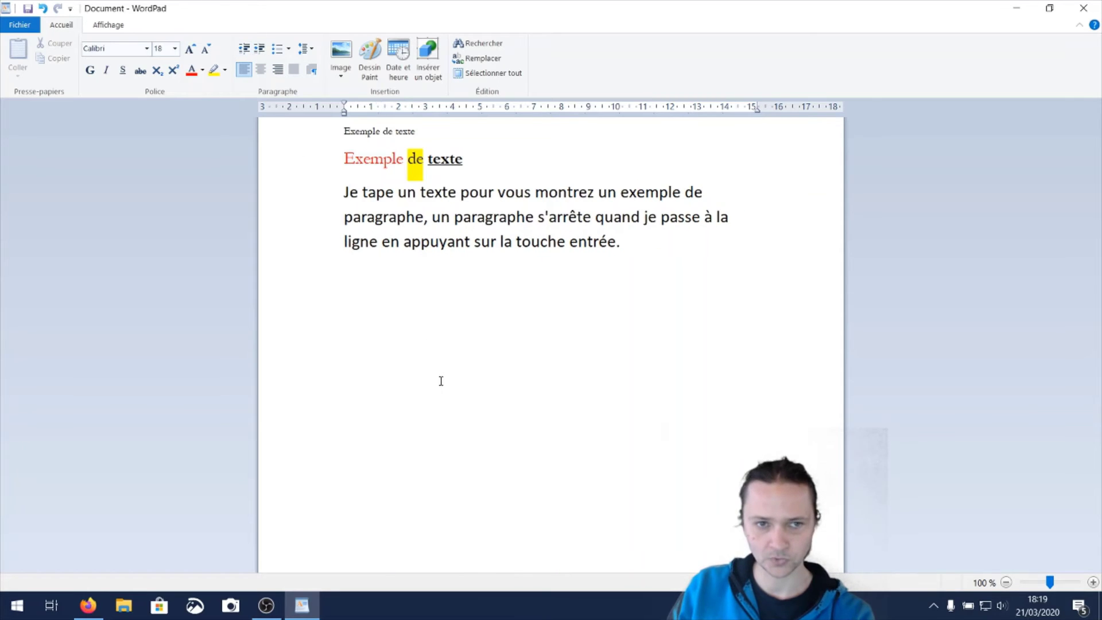
Try line spacing 1,5 on the sample paragraph and set its line spacing to 1,0
click(314, 52)
click(320, 67)
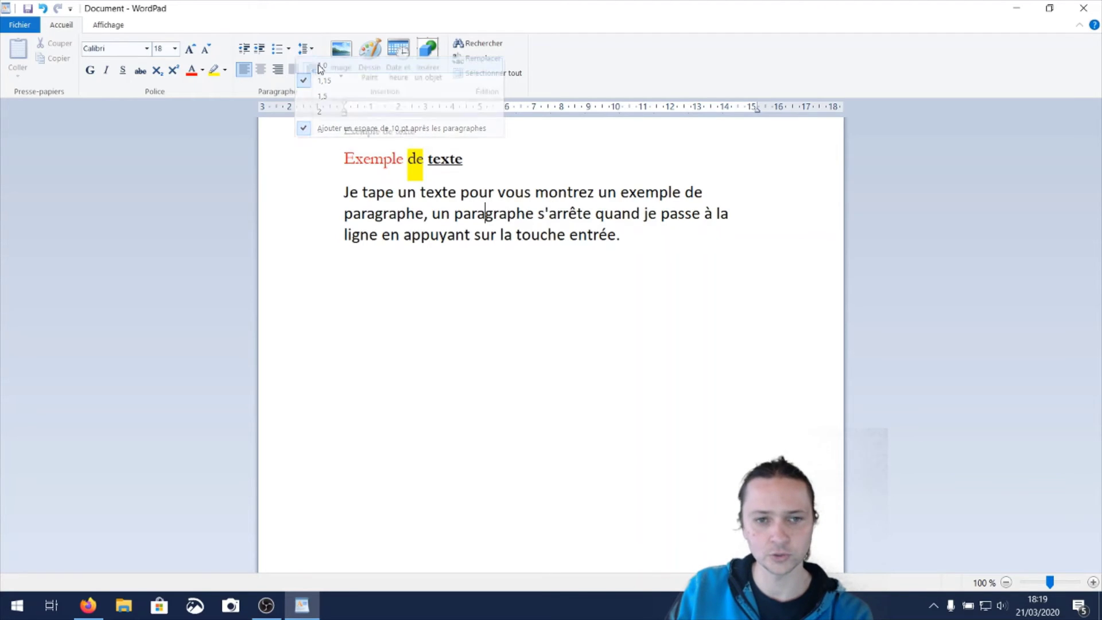
click(314, 51)
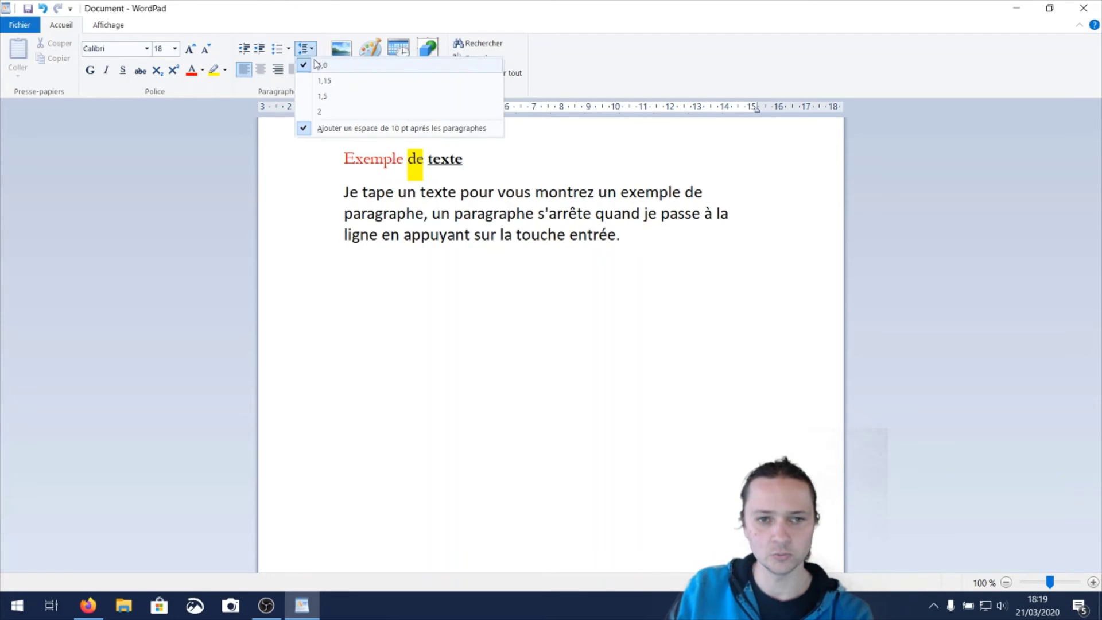
click(329, 99)
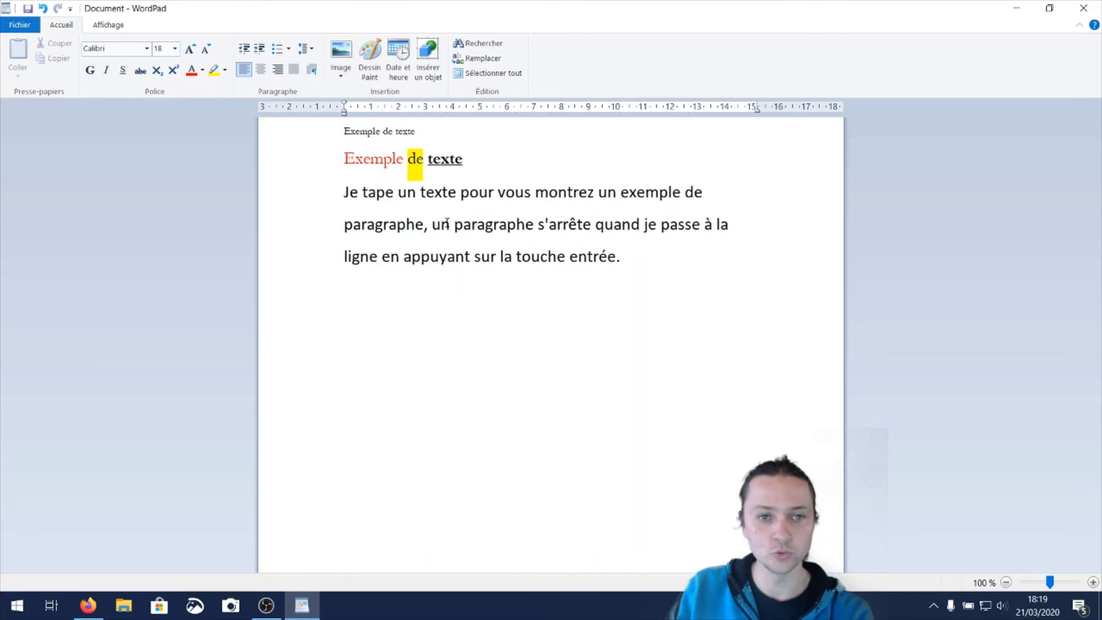
click(306, 49)
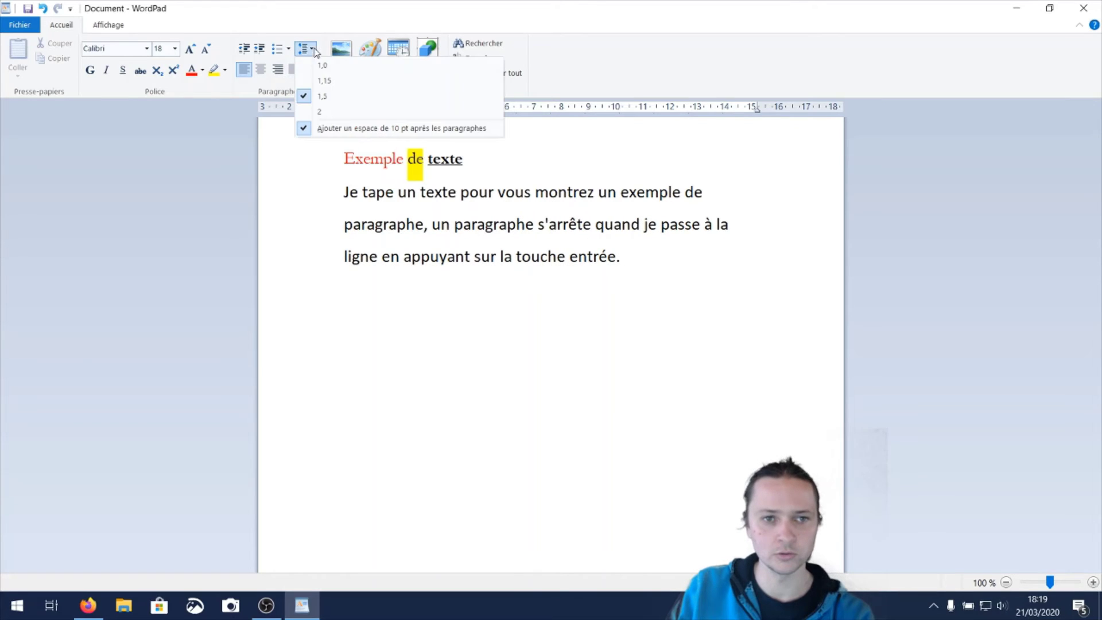
click(330, 82)
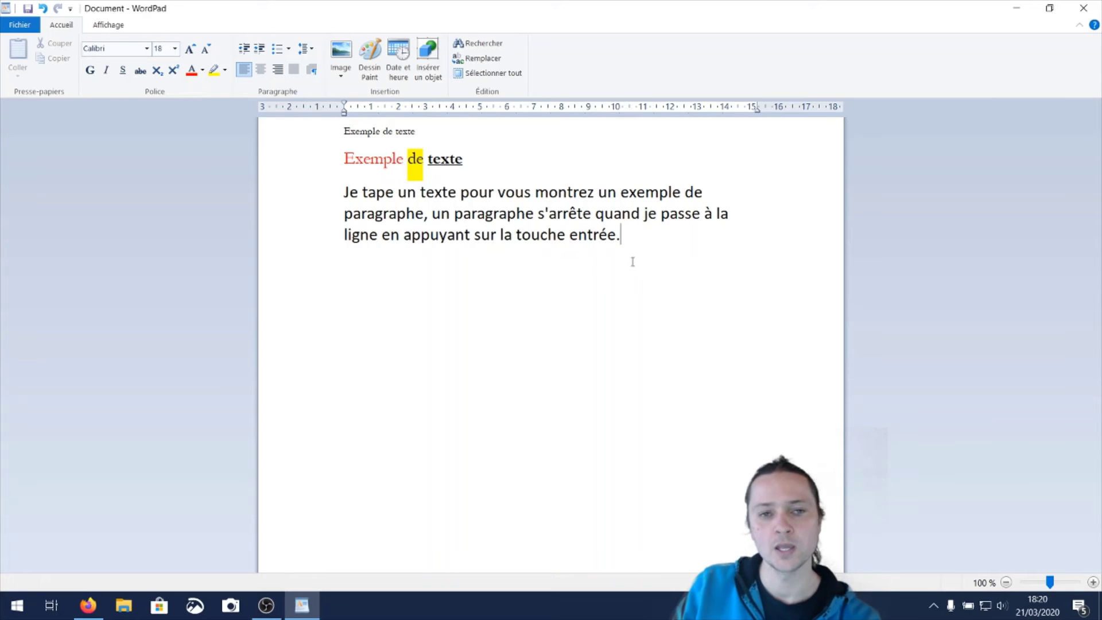
Start a bulleted list on a new line below the sample paragraph
click(290, 50)
click(290, 49)
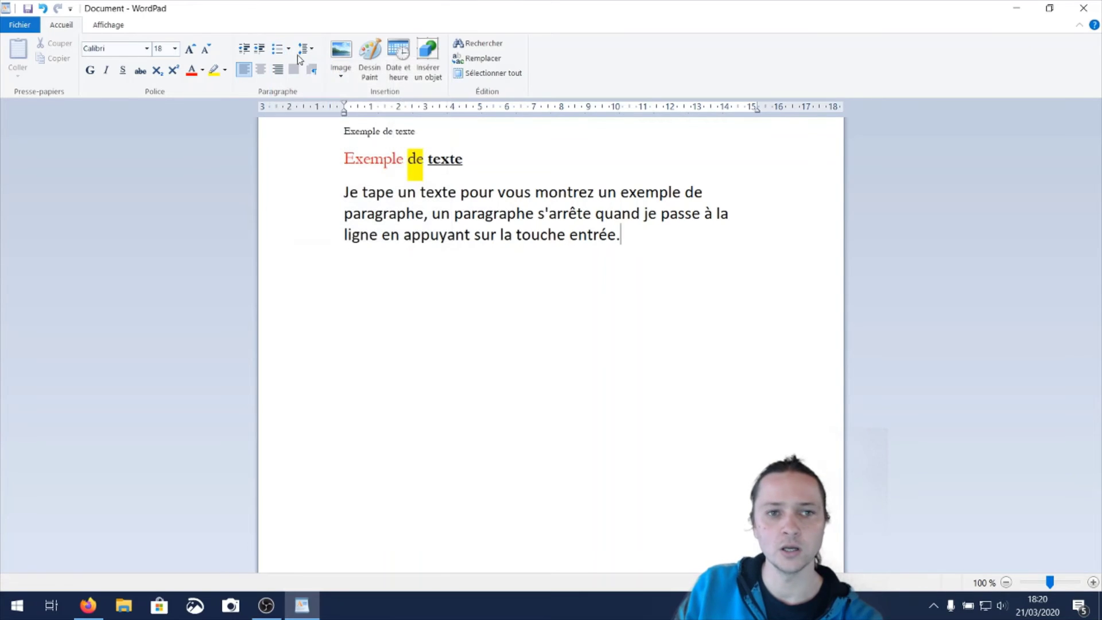
key(Return)
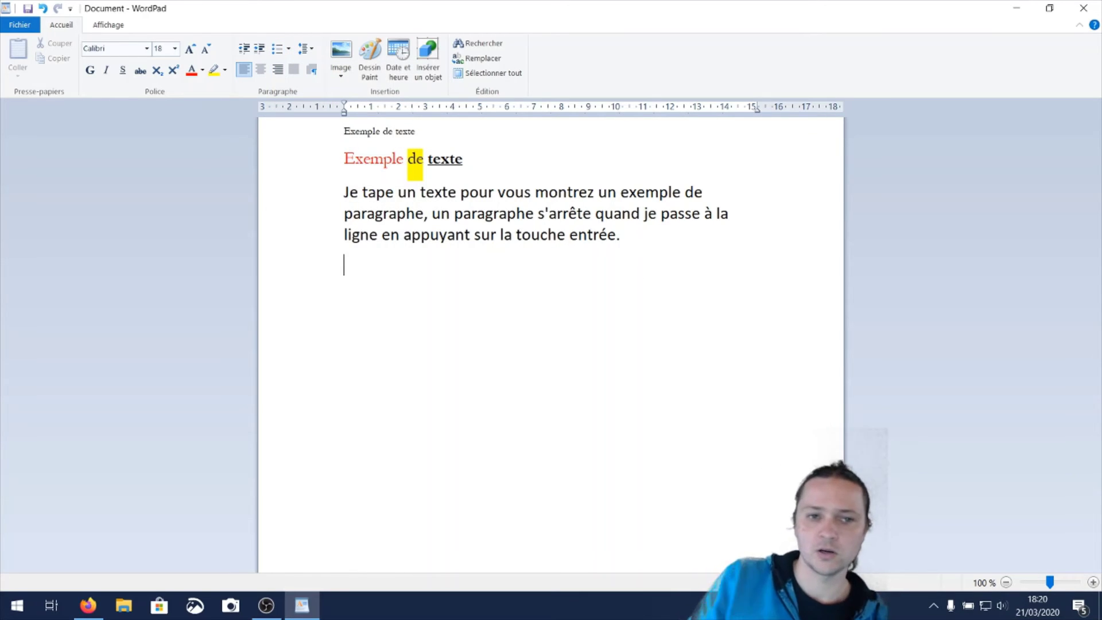
click(276, 50)
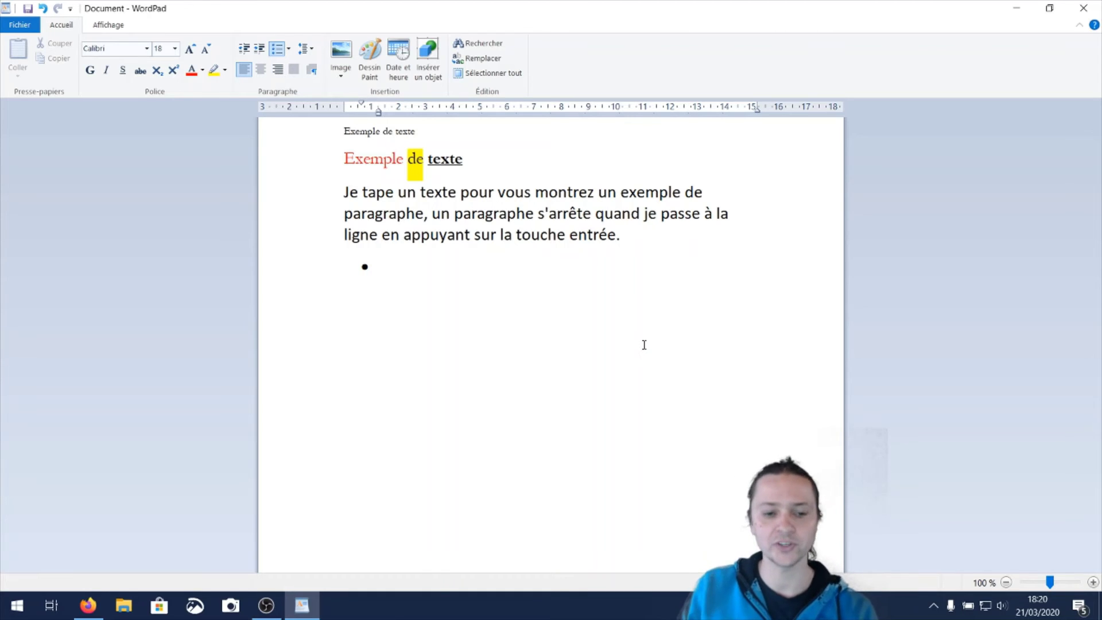
text(eau)
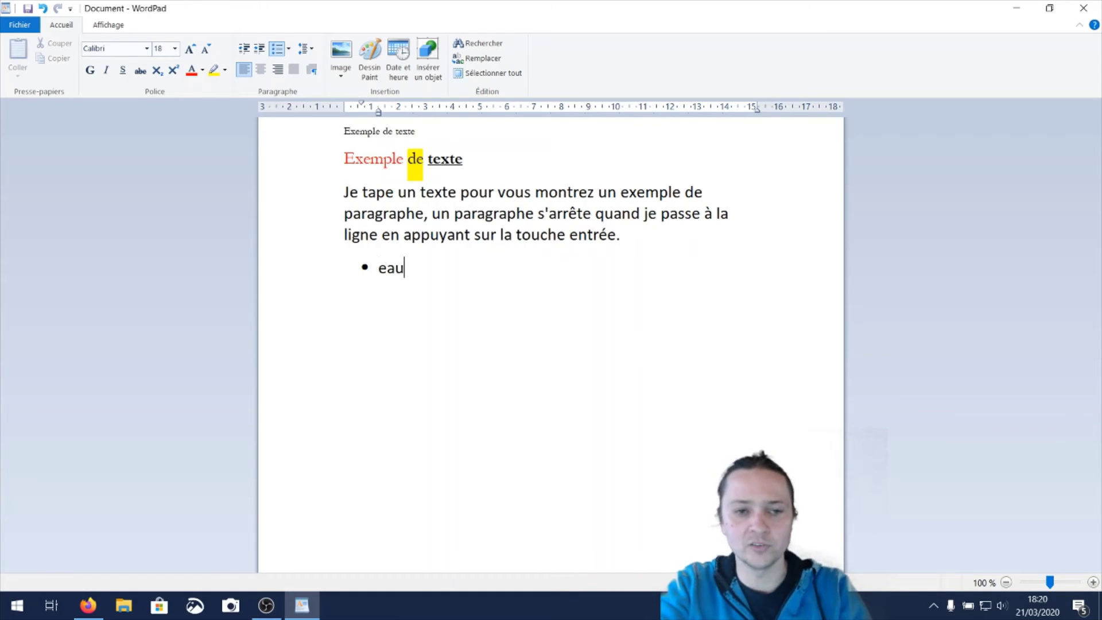
key(BackSpace)
key(BackSpace)
key(BackSpace)
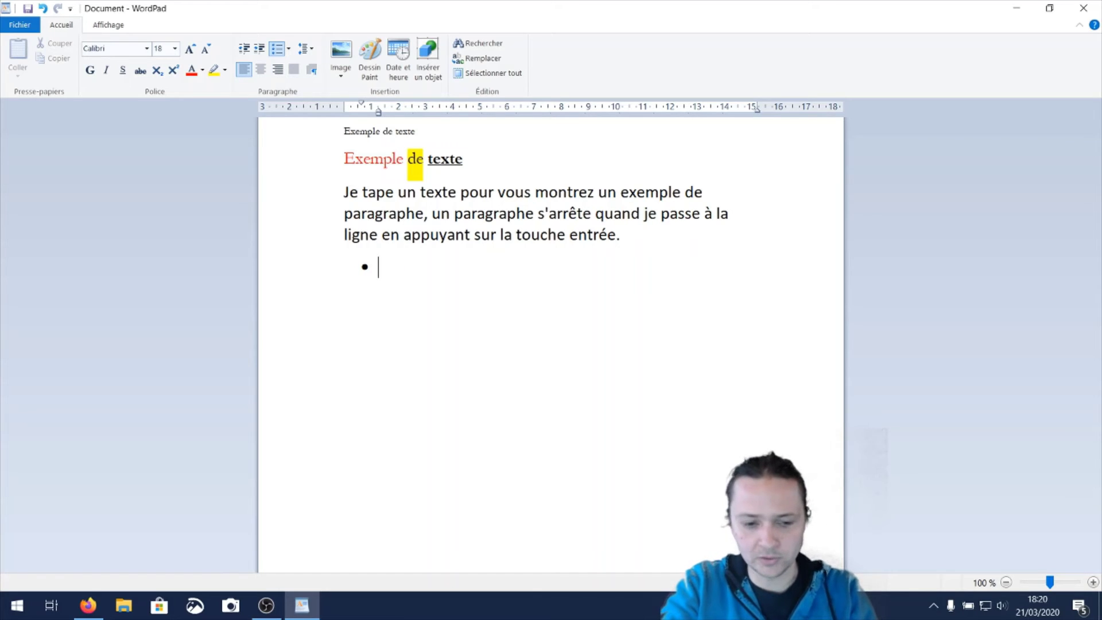
Enter "farine" and "sucre" as the first two bullet items and start a third bullet
text(farie)
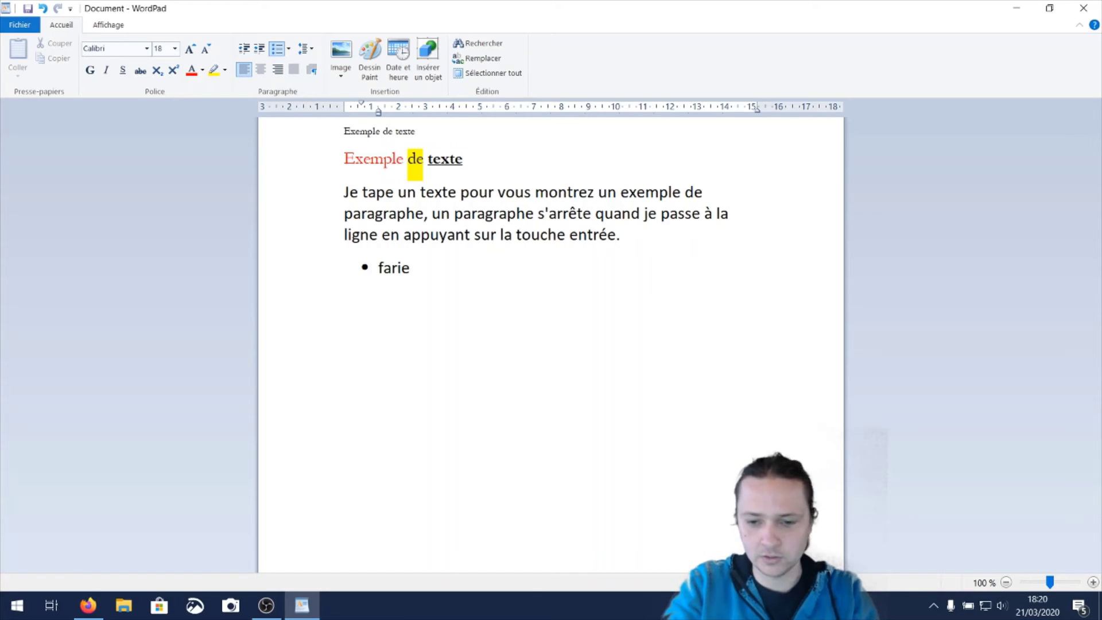
key(BackSpace)
text(ne)
key(Return)
text(s)
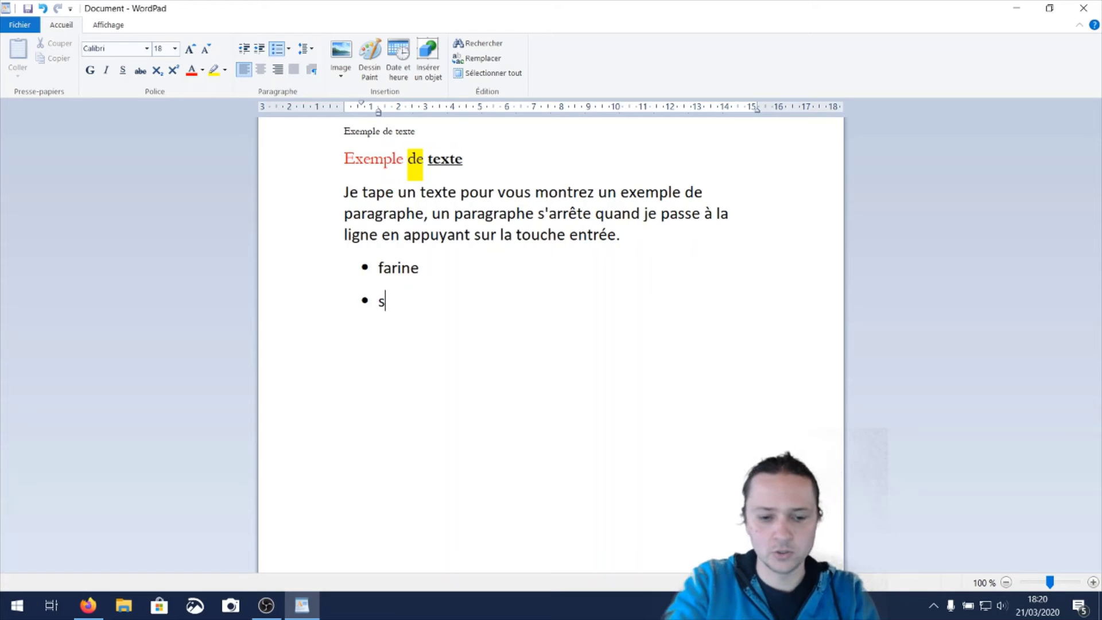
text(ucre)
key(Return)
Add "lait" and "beurre" as the last bullet items and end the list with an unbulleted line
text(la)
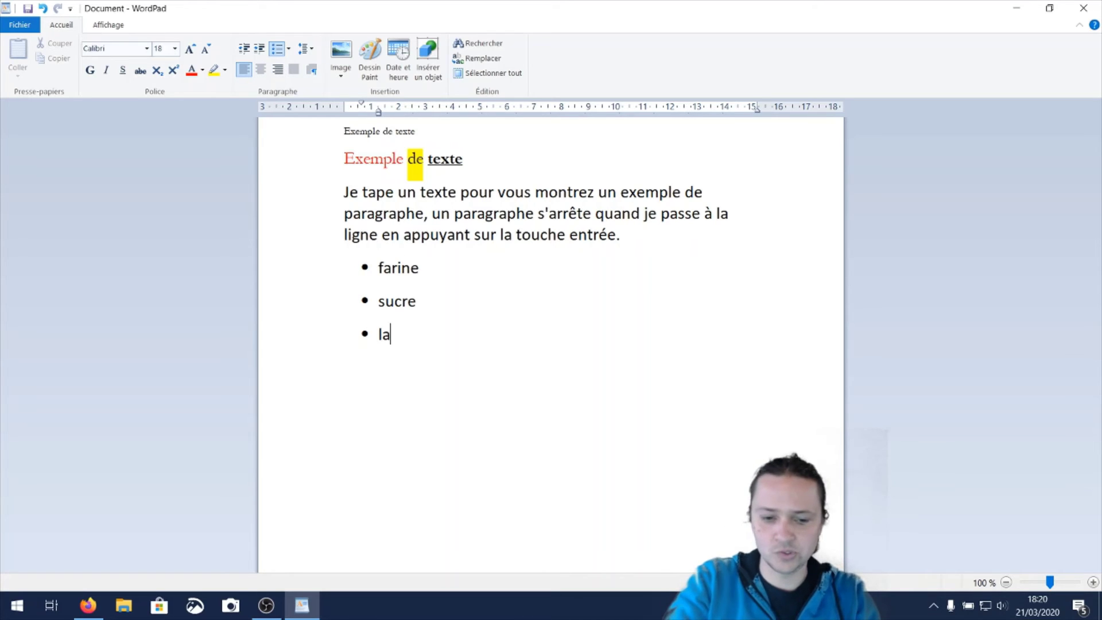
text(it)
key(Return)
text(beurre)
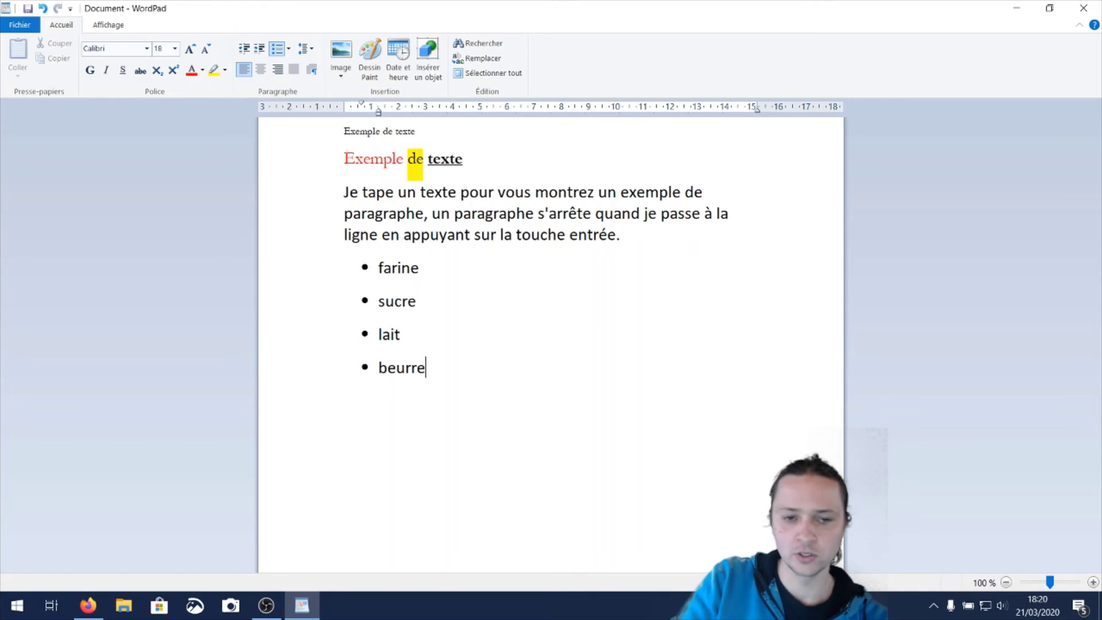
key(Return)
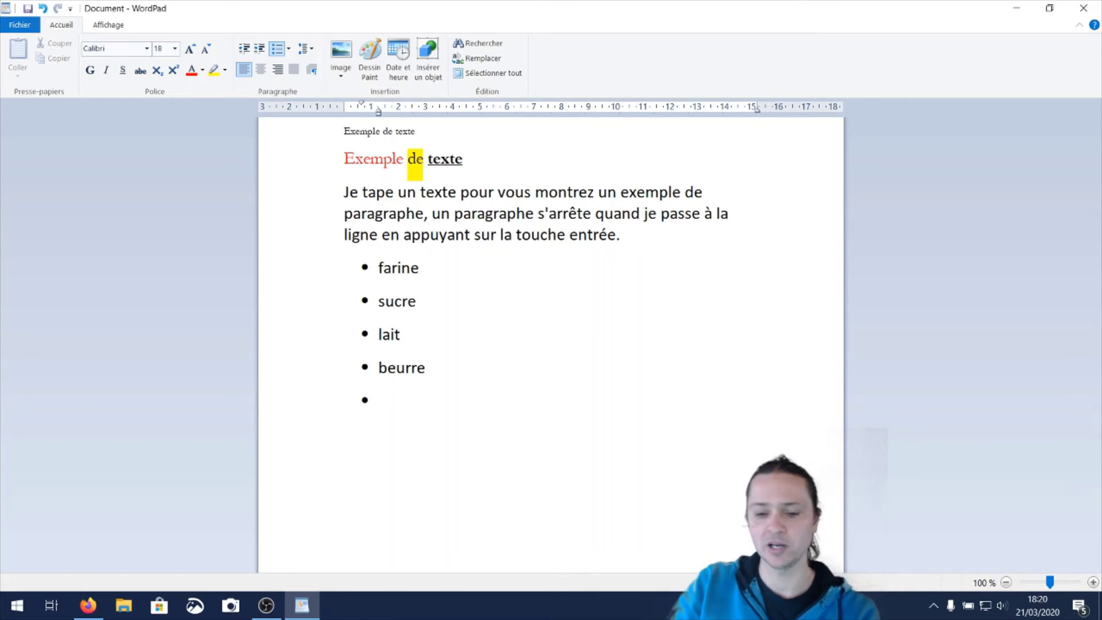
key(Return)
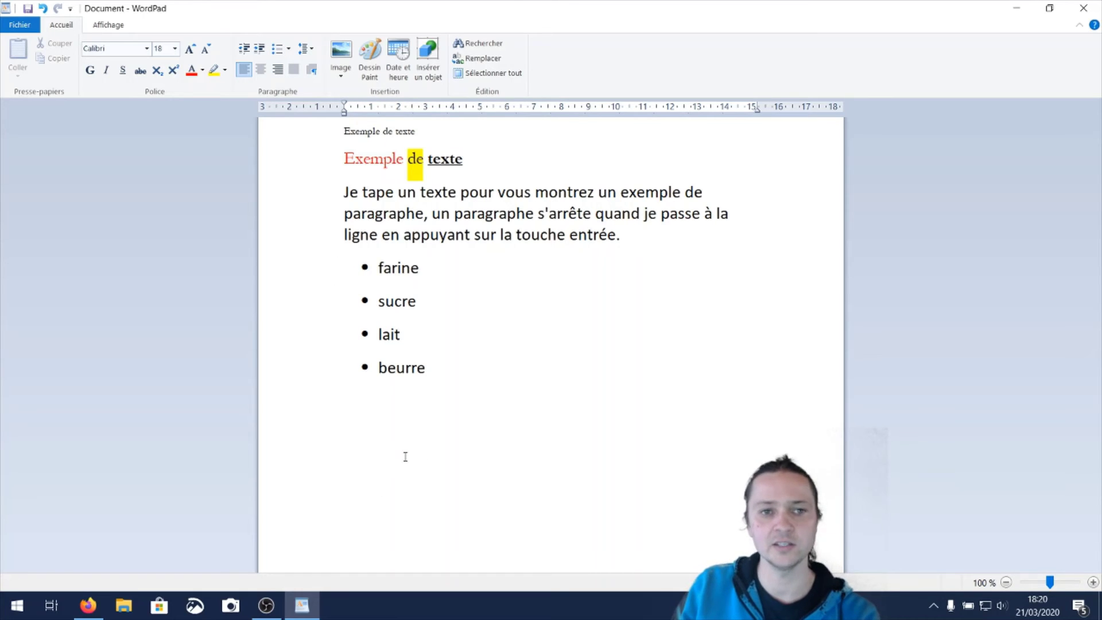
Convert the four bullet items to a 1. 2. 3. numbered list and place the cursor on the empty line below
drag(438, 367, 378, 265)
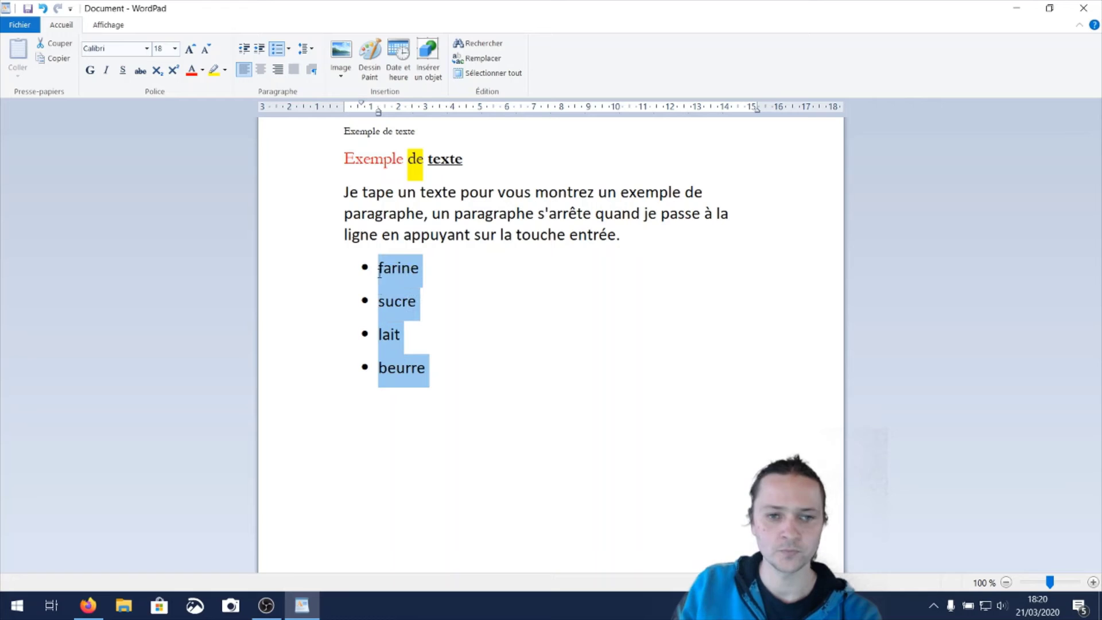
click(288, 49)
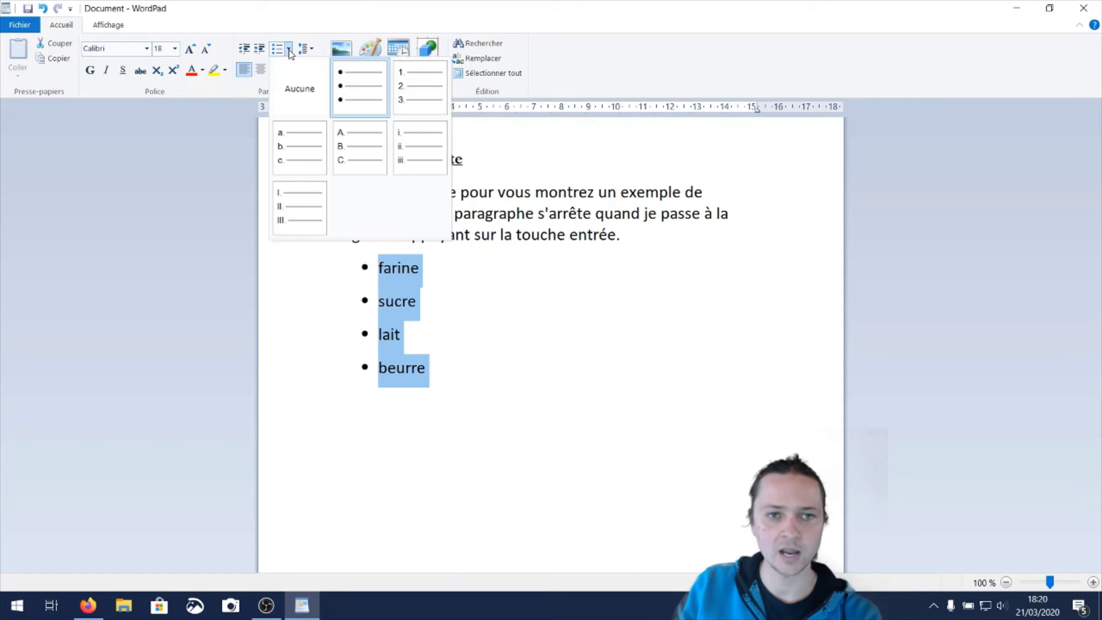
click(419, 92)
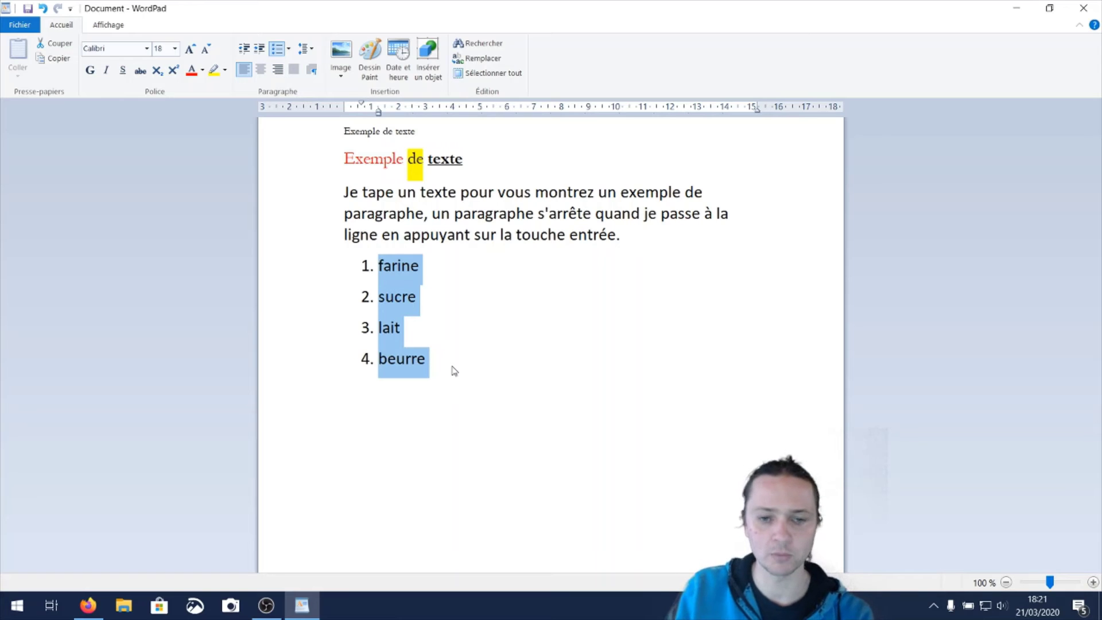
click(345, 416)
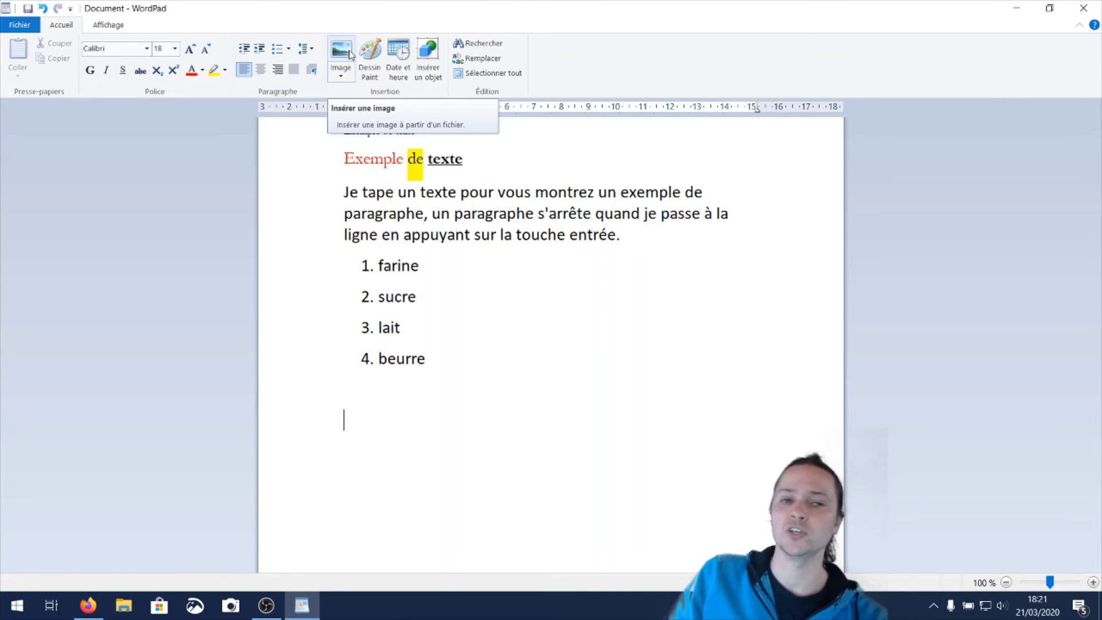
Insert the picture "photocouverture" from the Images folder below the numbered list
click(341, 76)
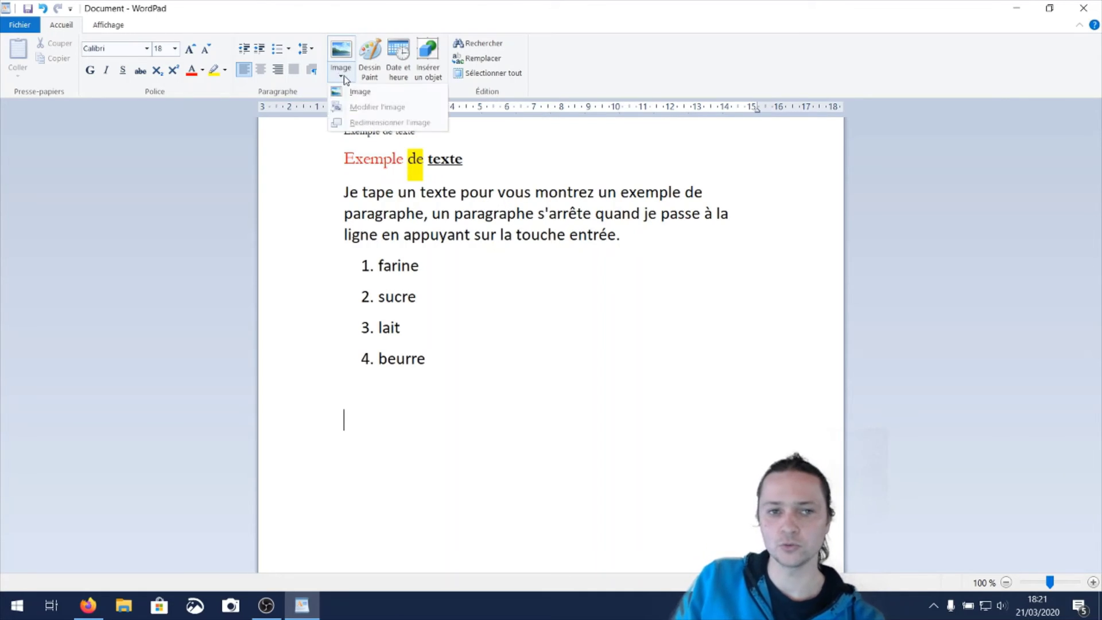
click(359, 93)
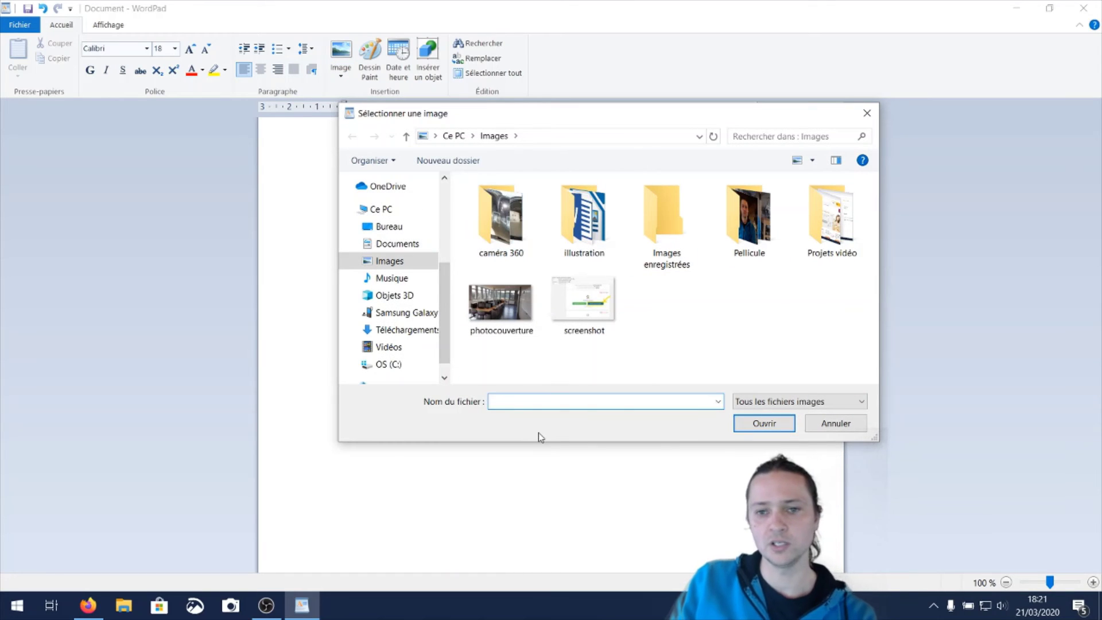
click(497, 305)
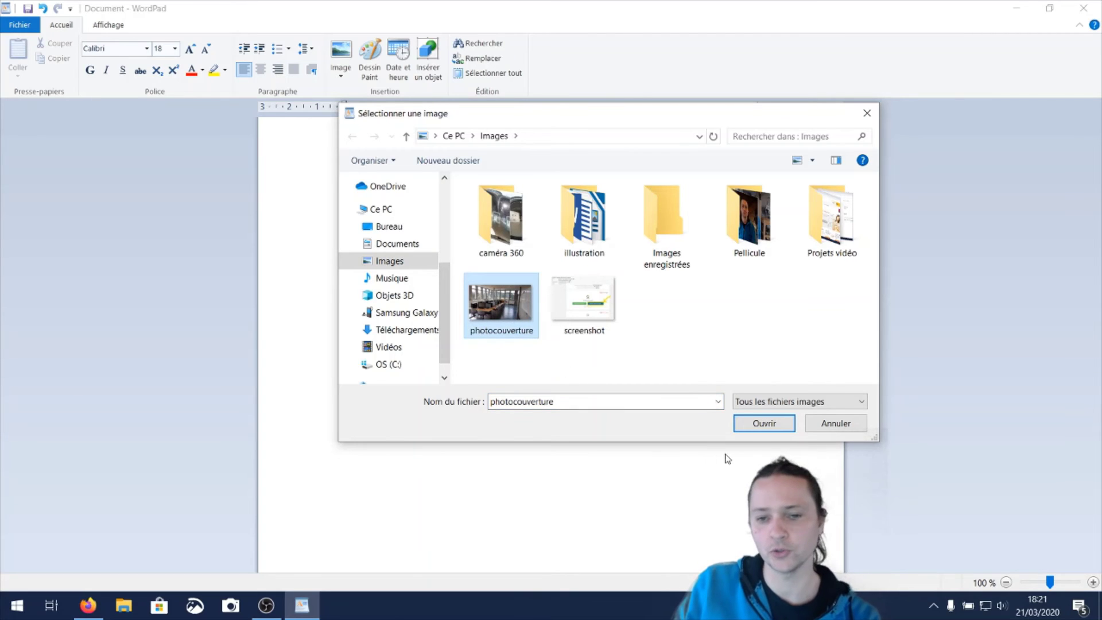
click(763, 424)
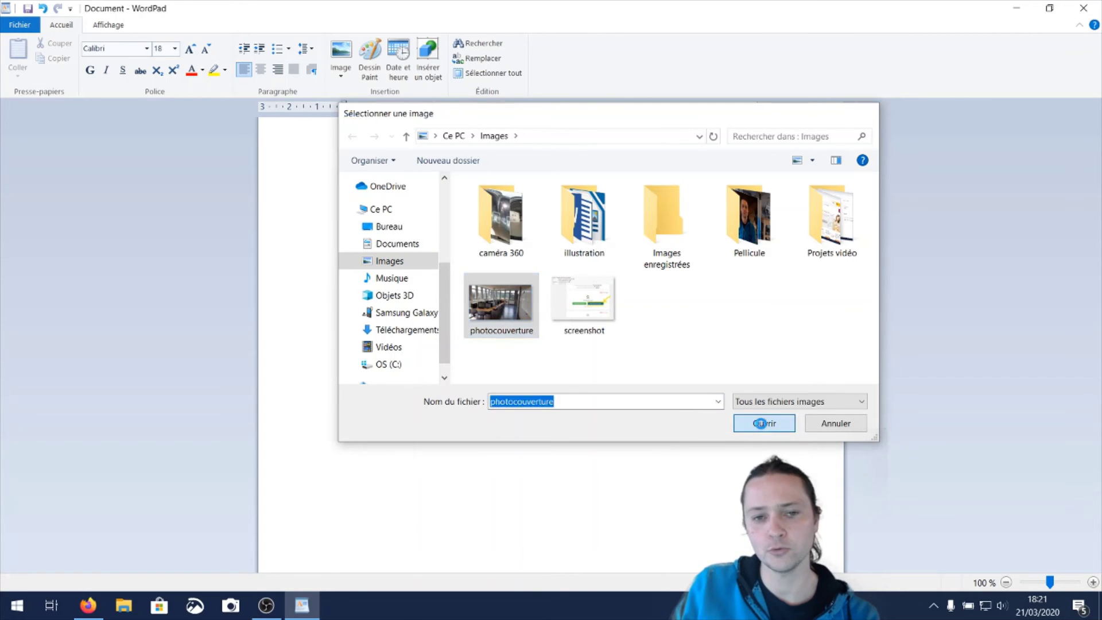
scroll(655, 428, down, 1)
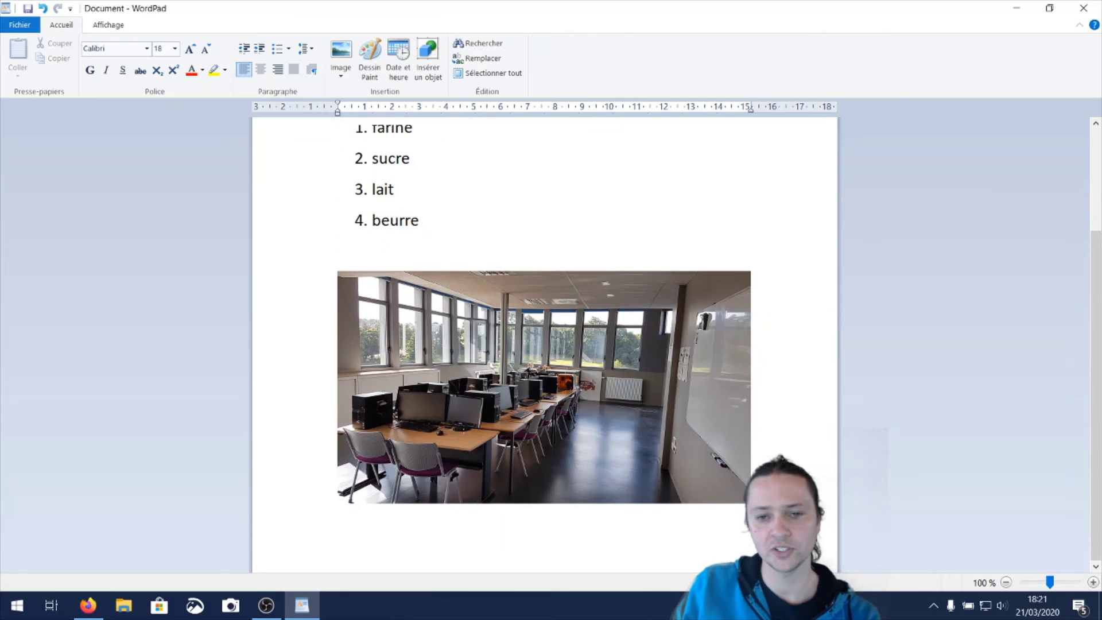
Shrink the classroom picture to about 10 cm wide and move it to the end of the second line, after "texte"
click(641, 402)
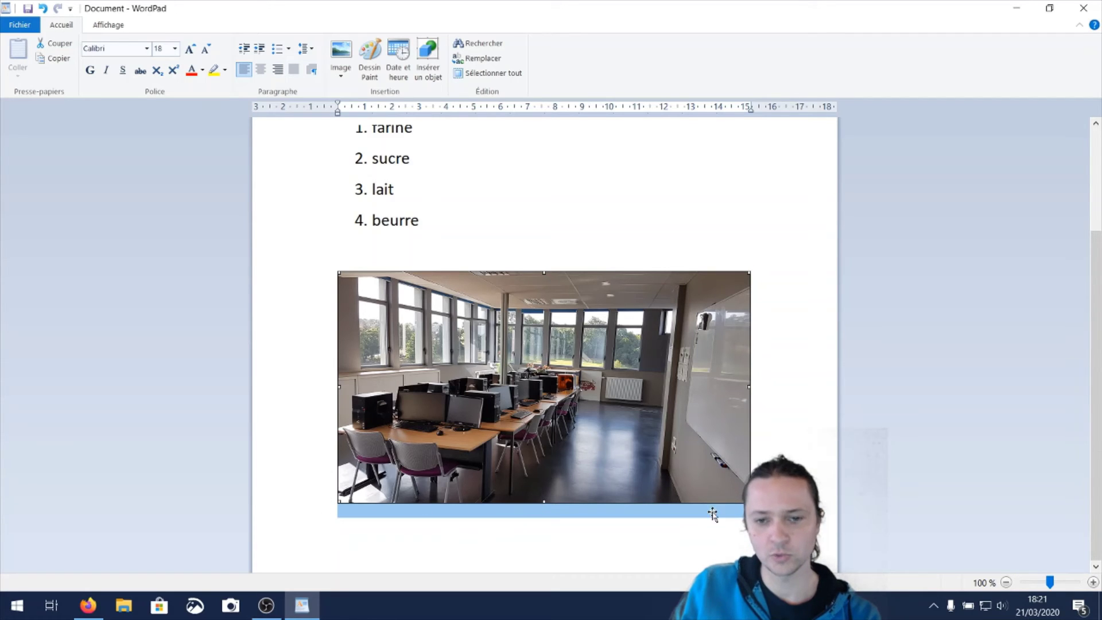
drag(749, 502, 613, 425)
scroll(598, 389, up, 3)
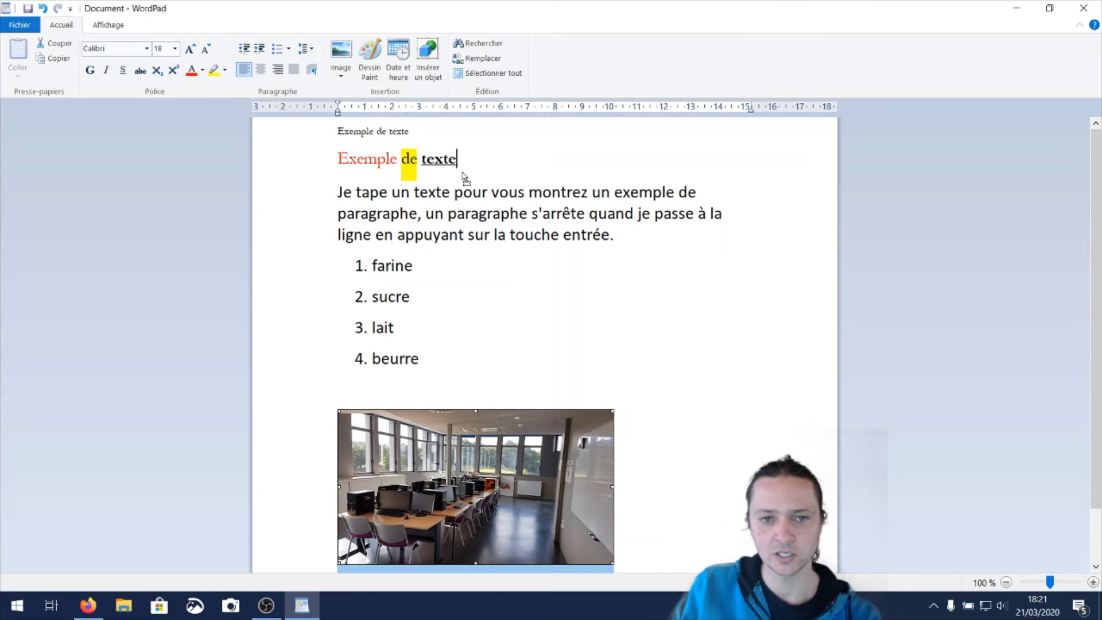
click(461, 161)
key(ctrl+v)
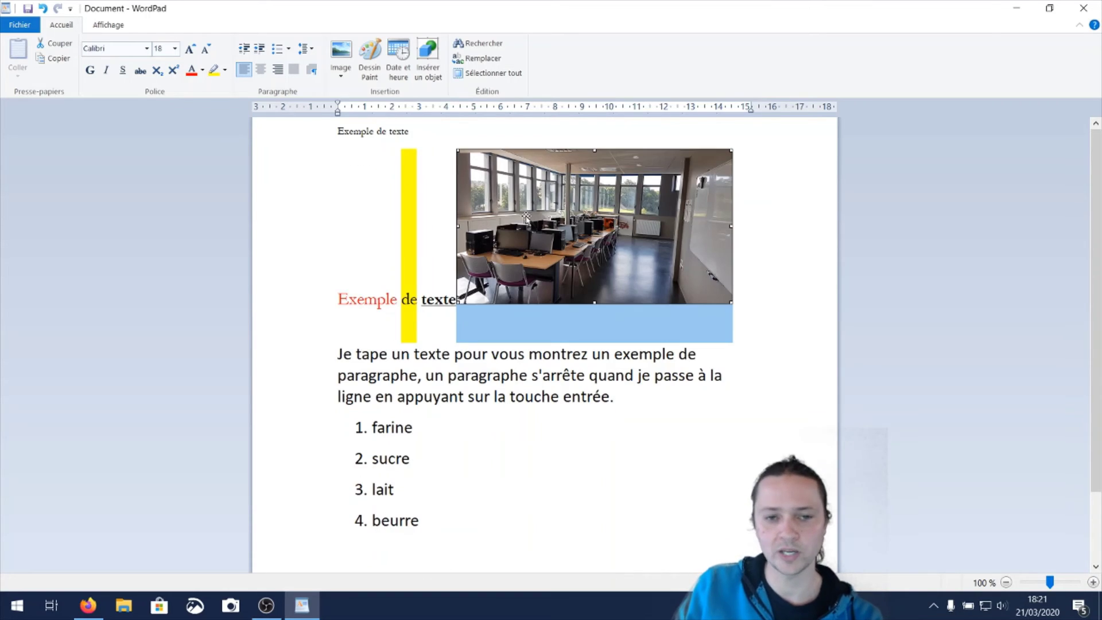
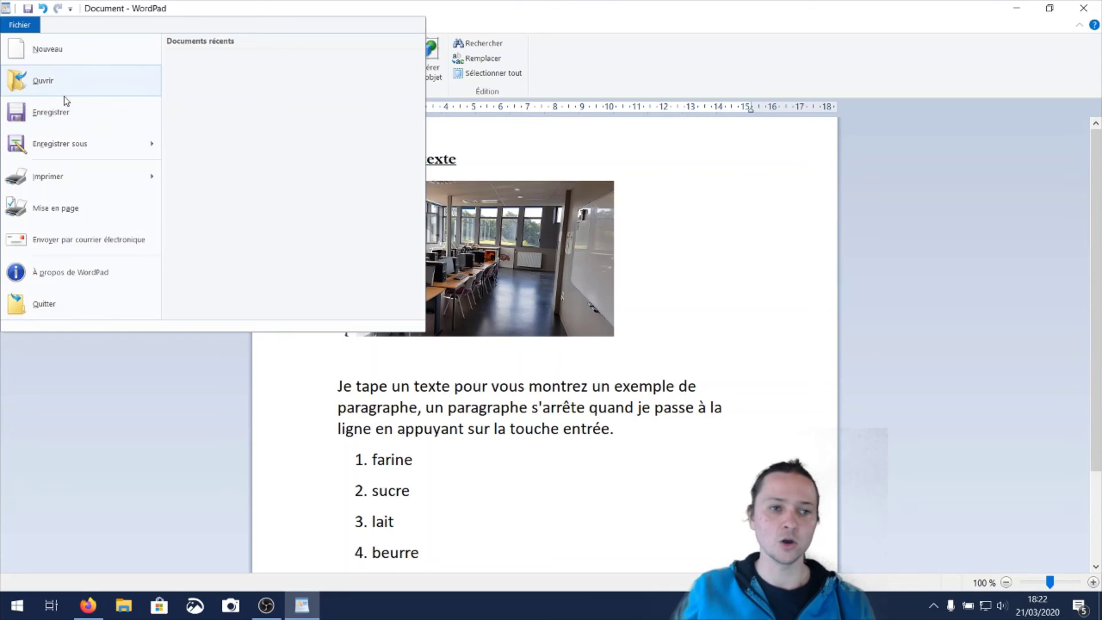
Start saving the document and choose the Médiacentre folder inside Documents as the destination
mouse_move(71, 153)
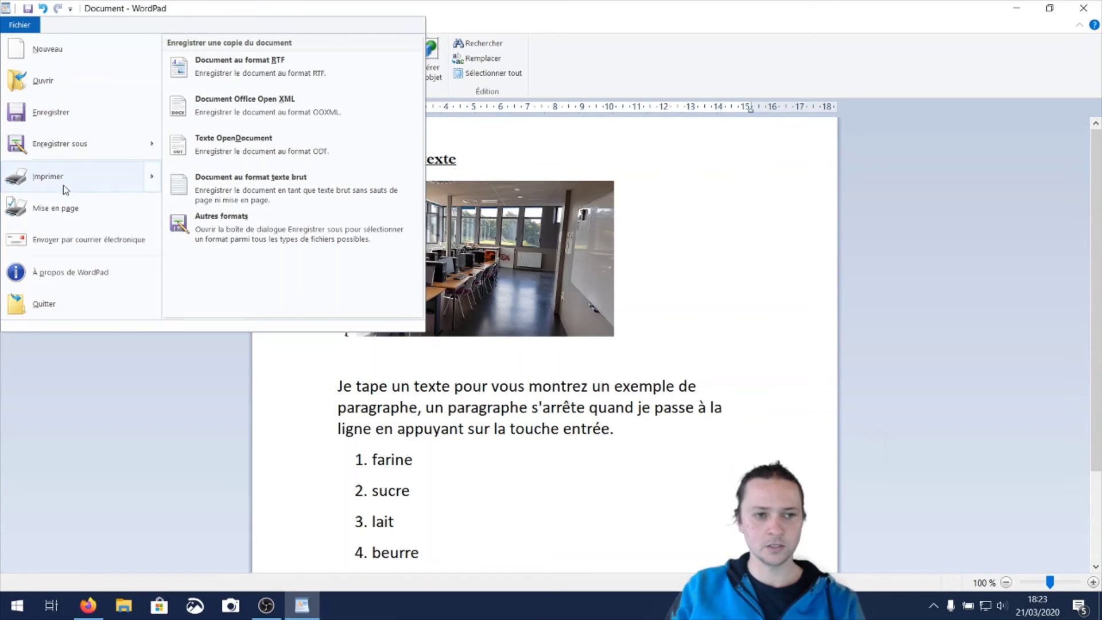
mouse_move(50, 185)
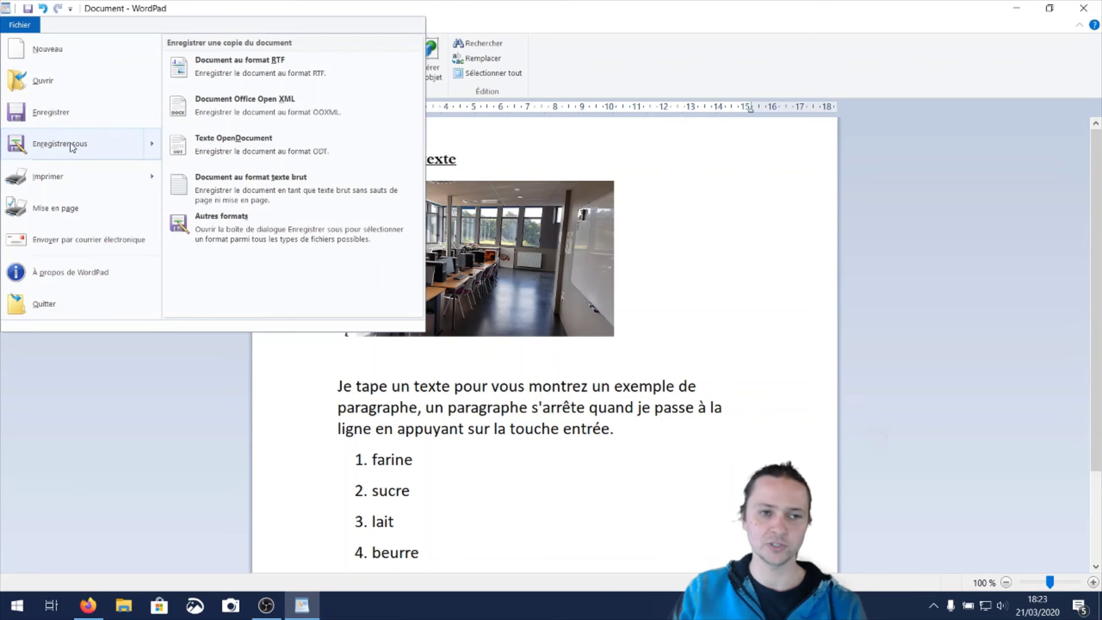
click(82, 121)
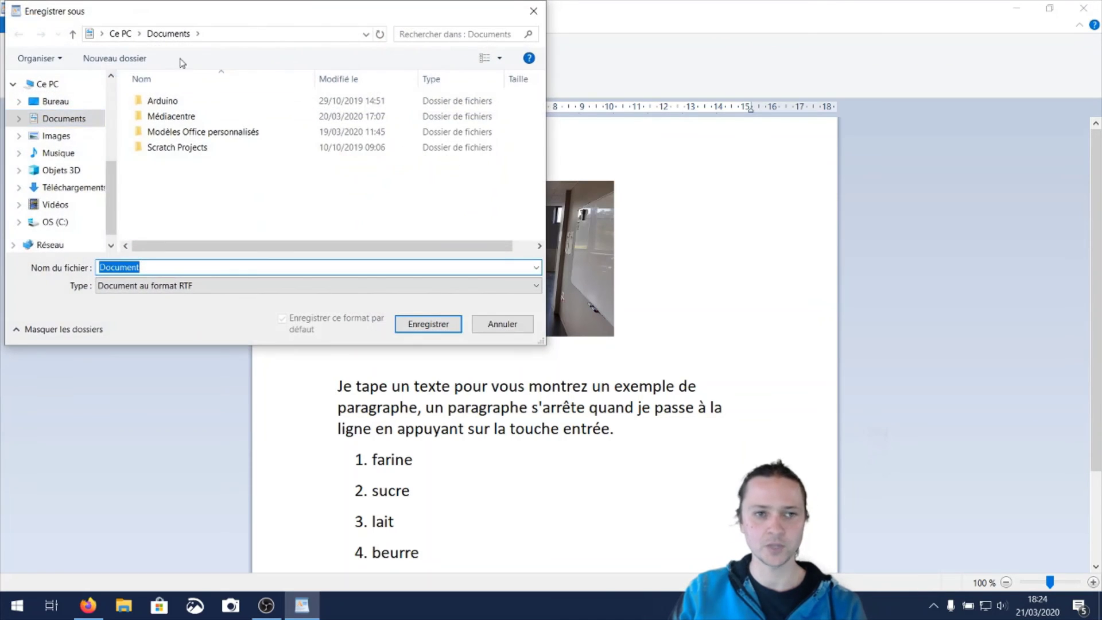
drag(178, 14, 418, 143)
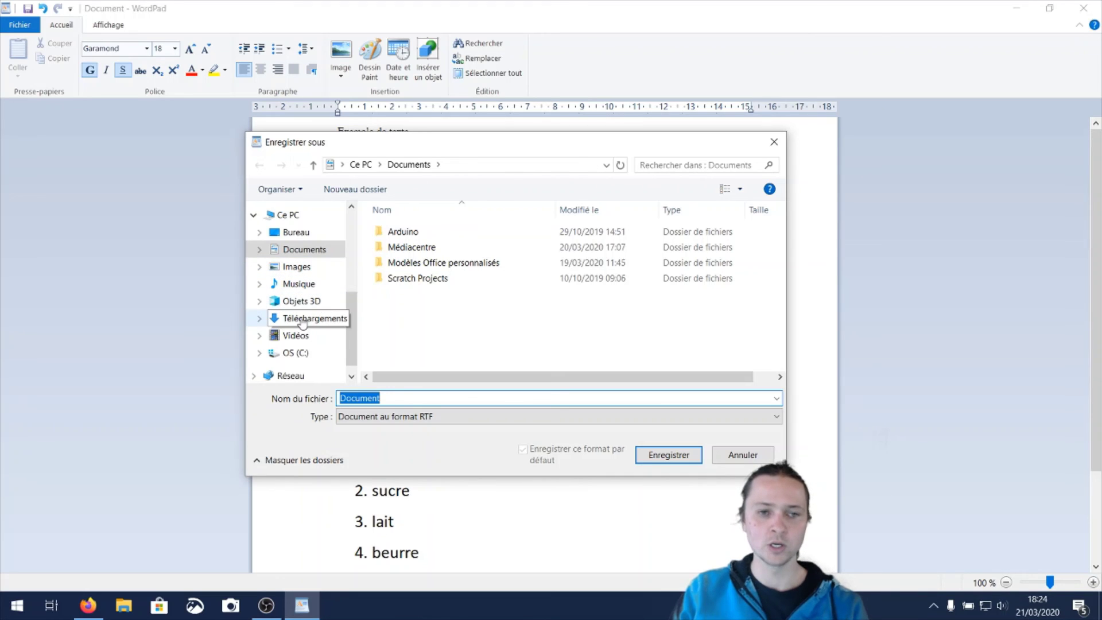
click(302, 321)
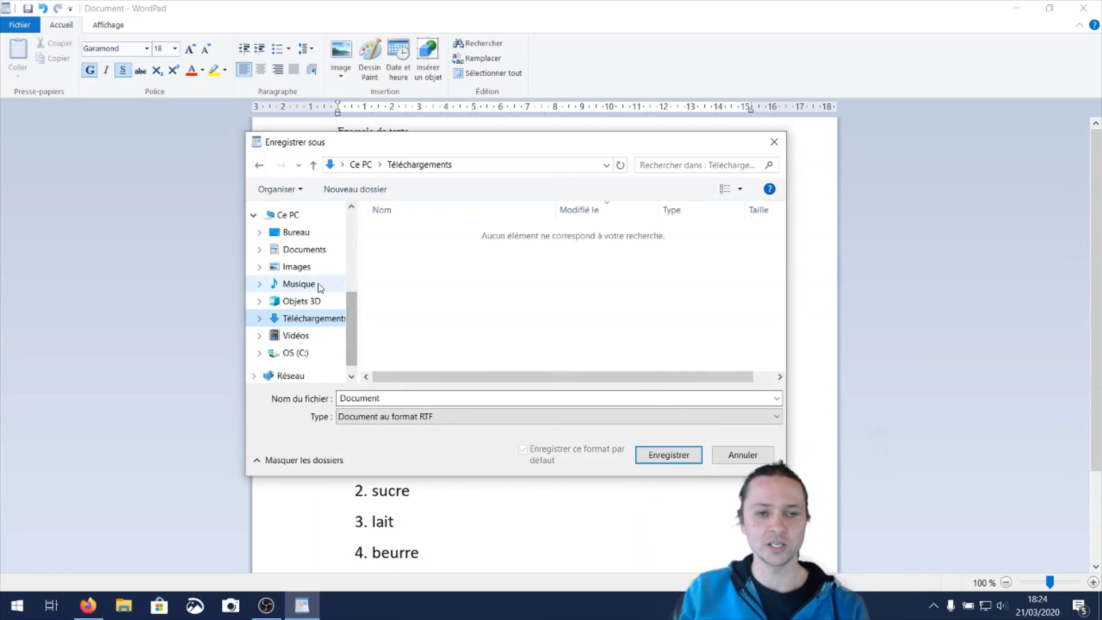
click(315, 251)
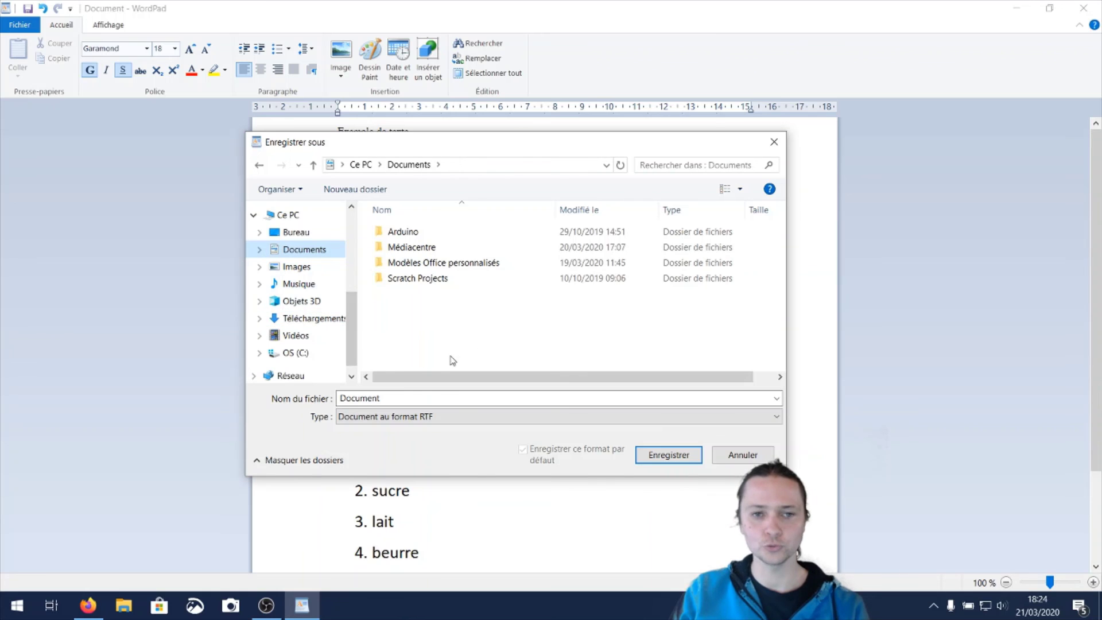
double_click(402, 247)
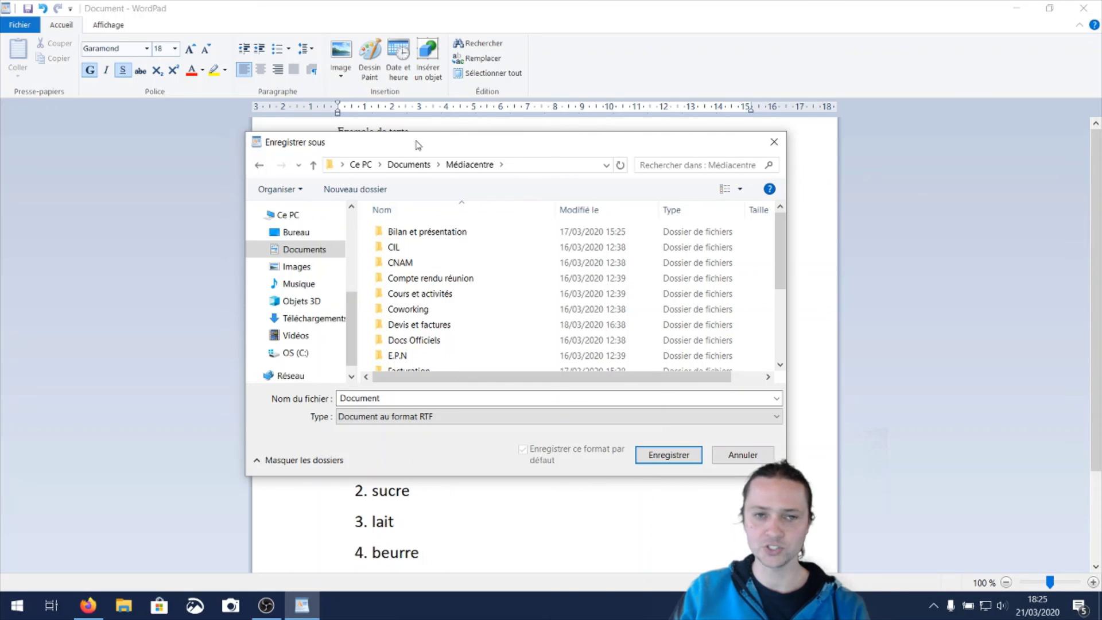
Name the file "exercice", keep the RTF document format and save it
double_click(405, 396)
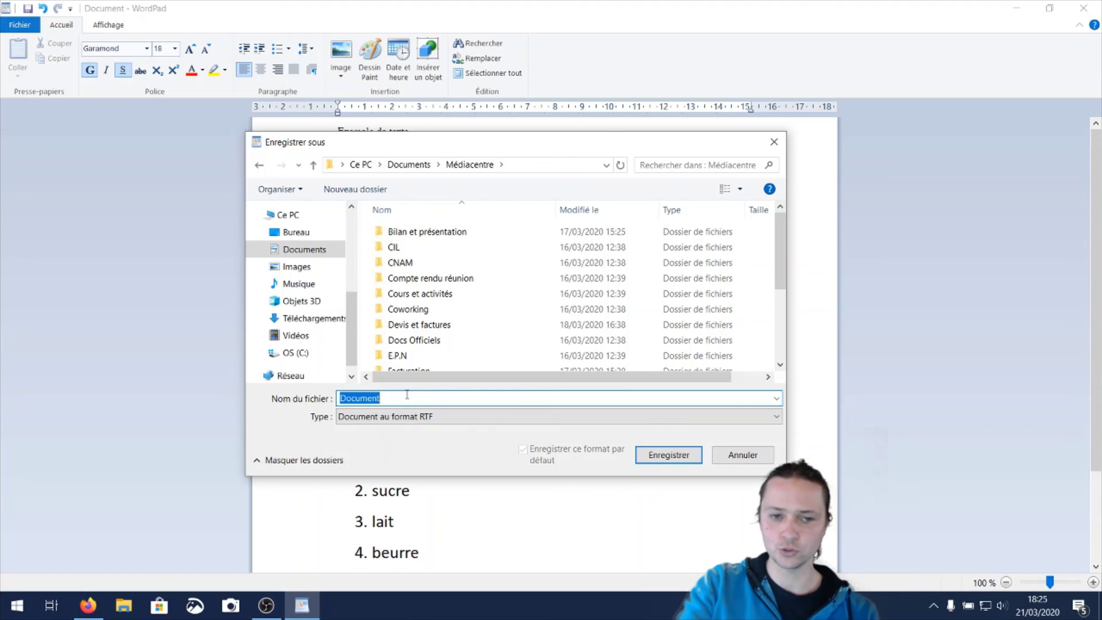
key(BackSpace)
text(exercice)
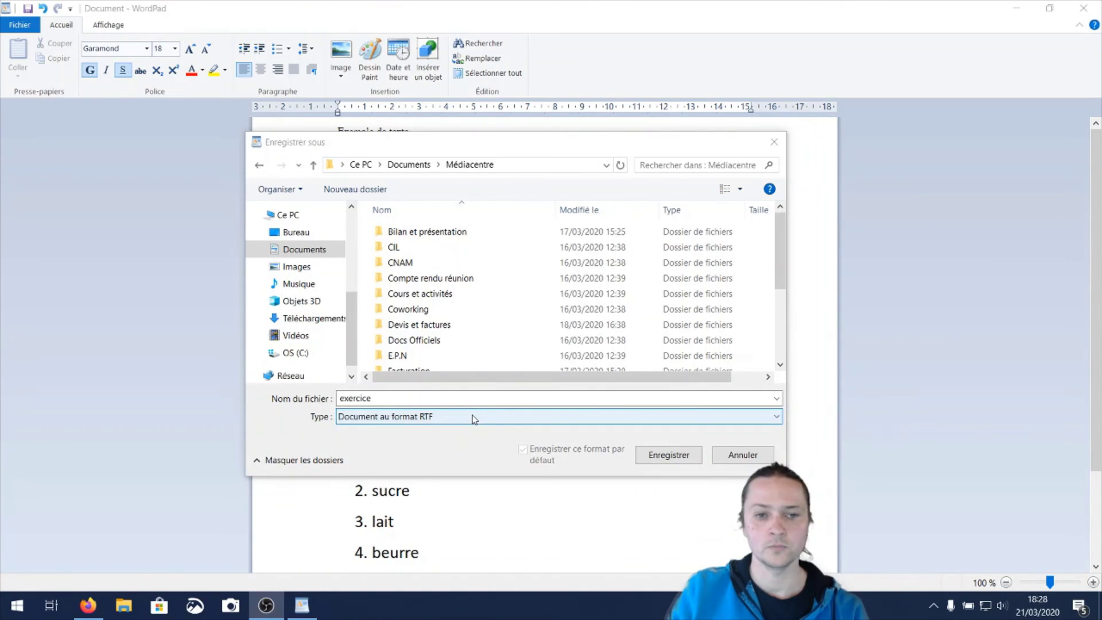
click(474, 420)
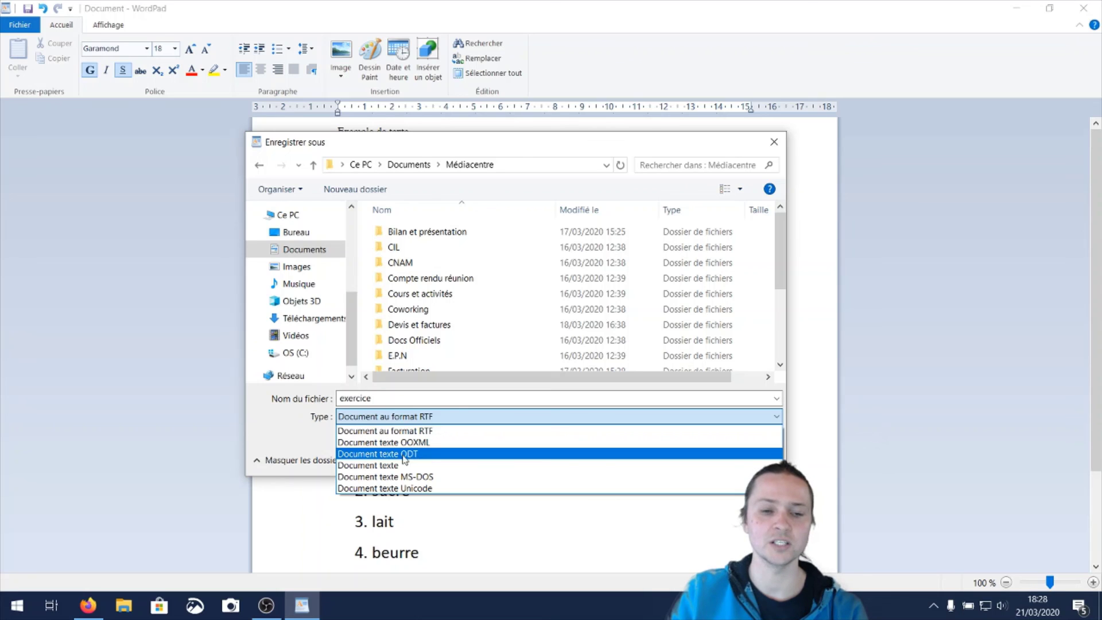
click(422, 434)
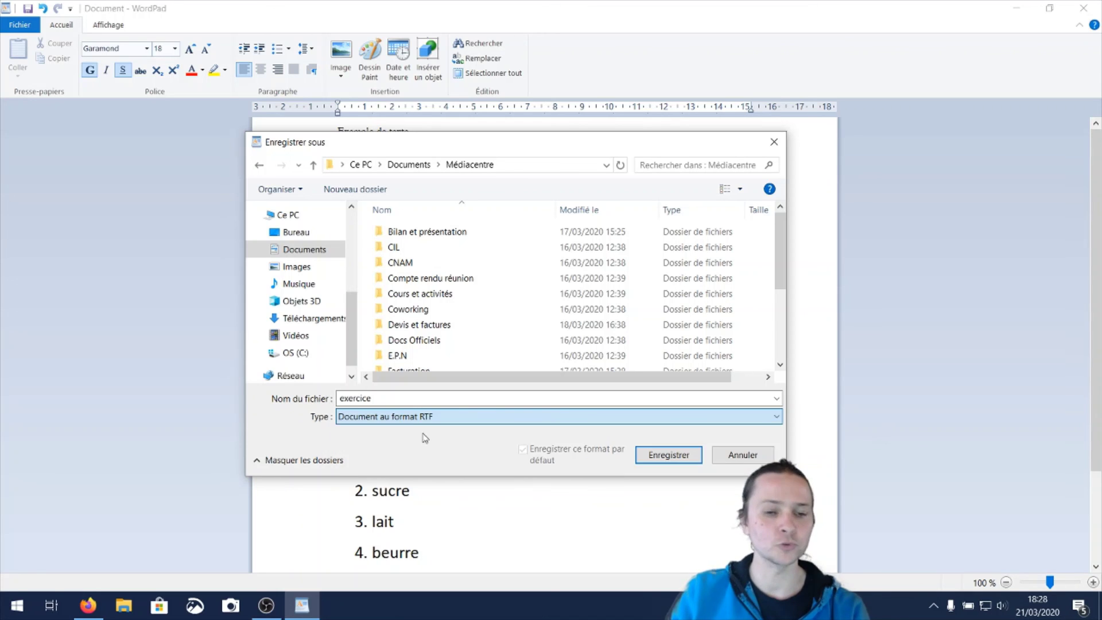
click(666, 455)
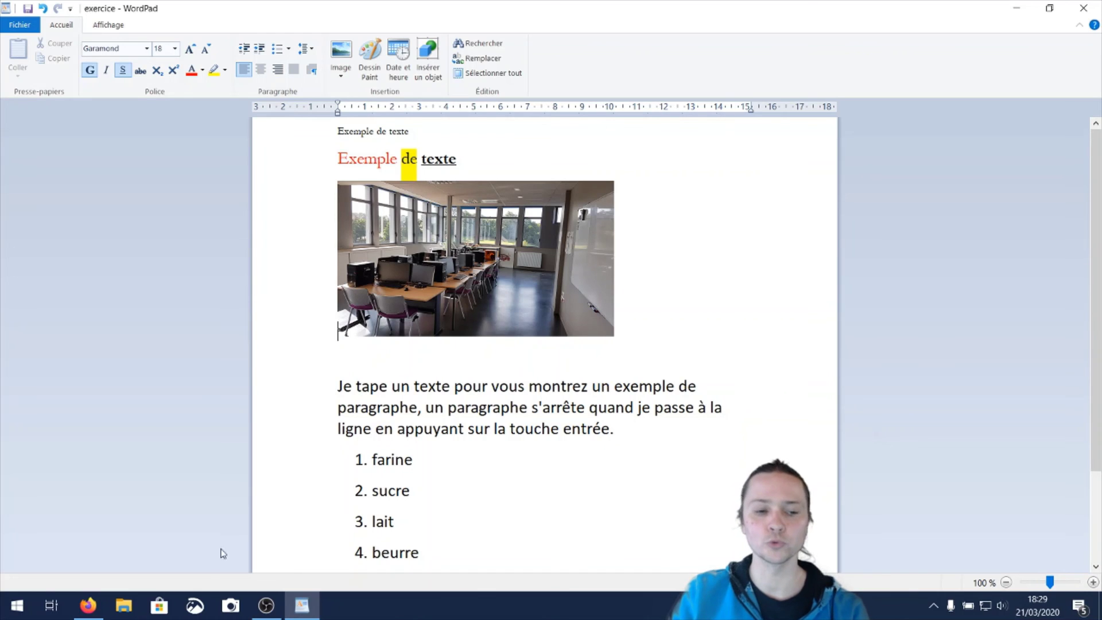
Switch to File Explorer, locate the saved file "exercice" in Documents > Médiacentre, and close the Explorer window
click(134, 608)
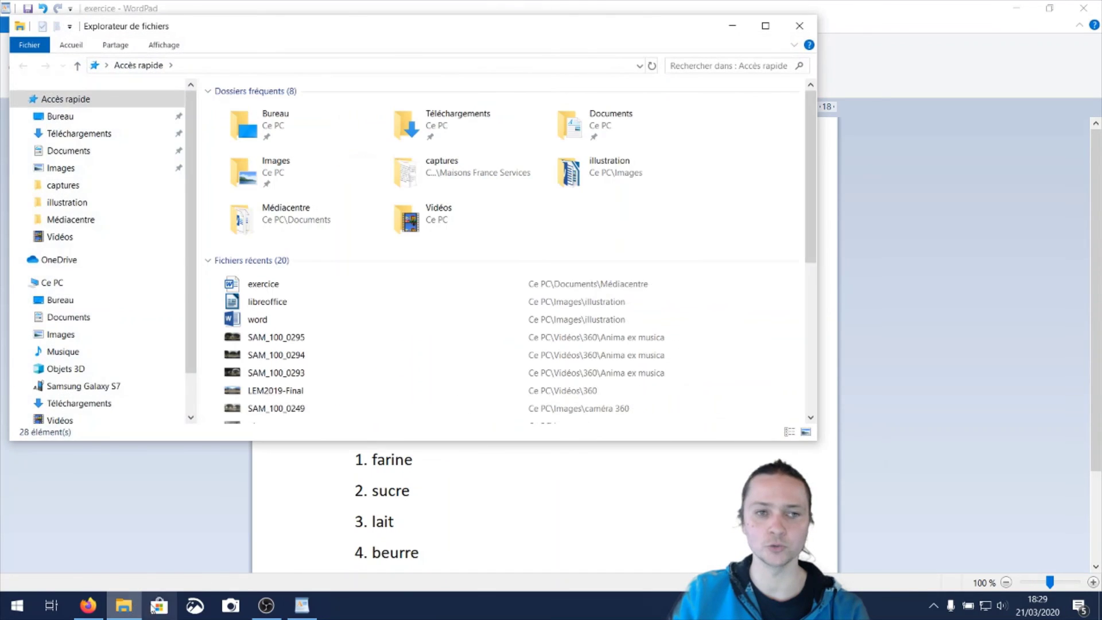
click(79, 323)
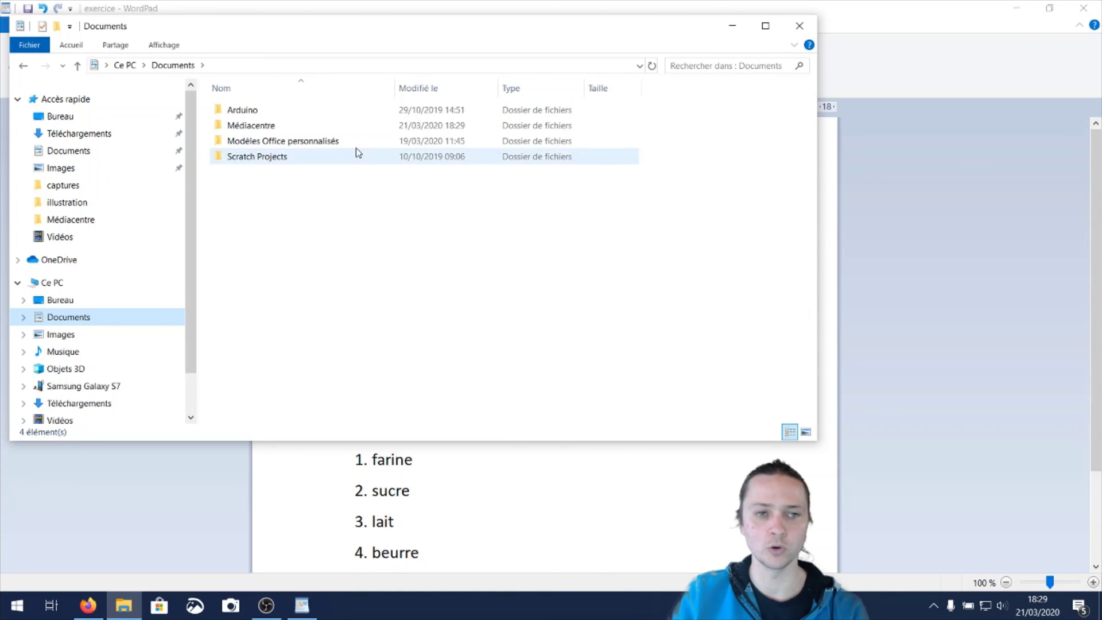
double_click(292, 125)
scroll(307, 292, down, 3)
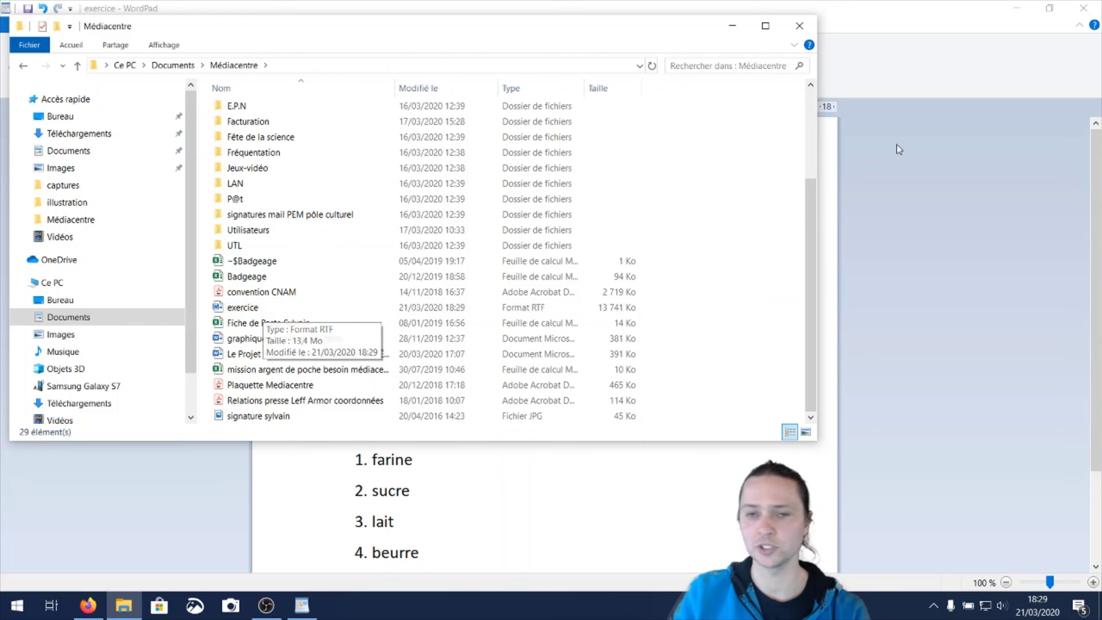
click(799, 26)
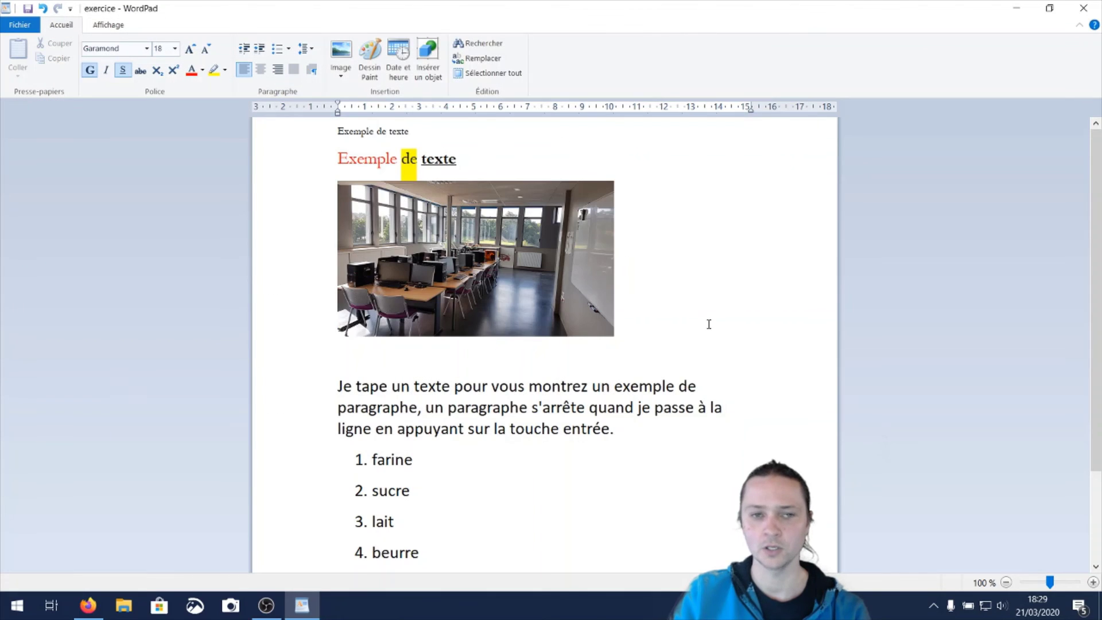